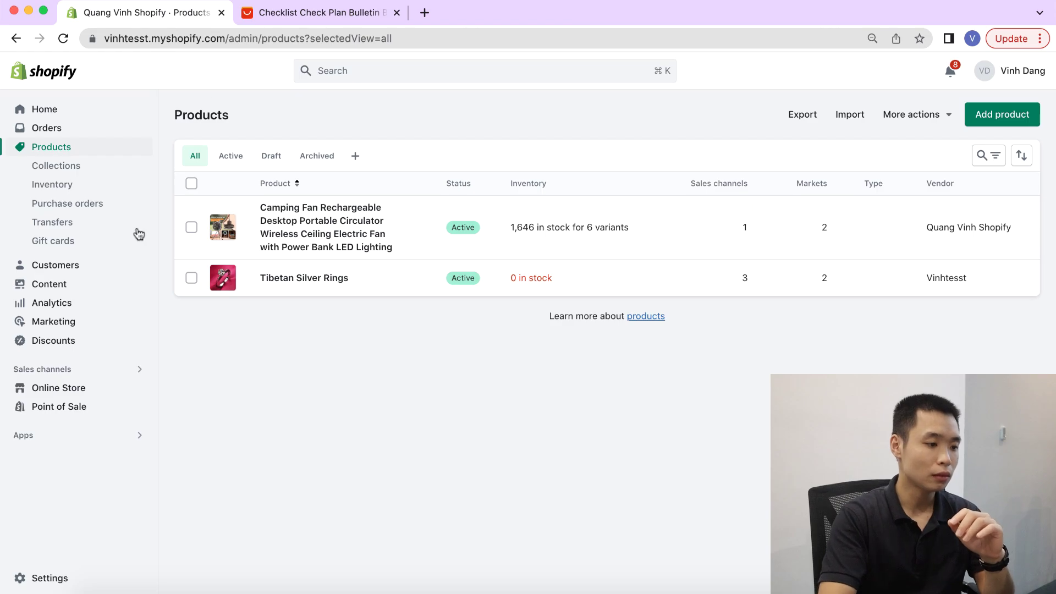
Open the DSers-AliExpress Dropshipping app from the Shopify store, and copy the AliExpress page URL of the Checklist Check Plan Bulletin Board.
{"action": "left_click", "coordinate": [51, 443]}
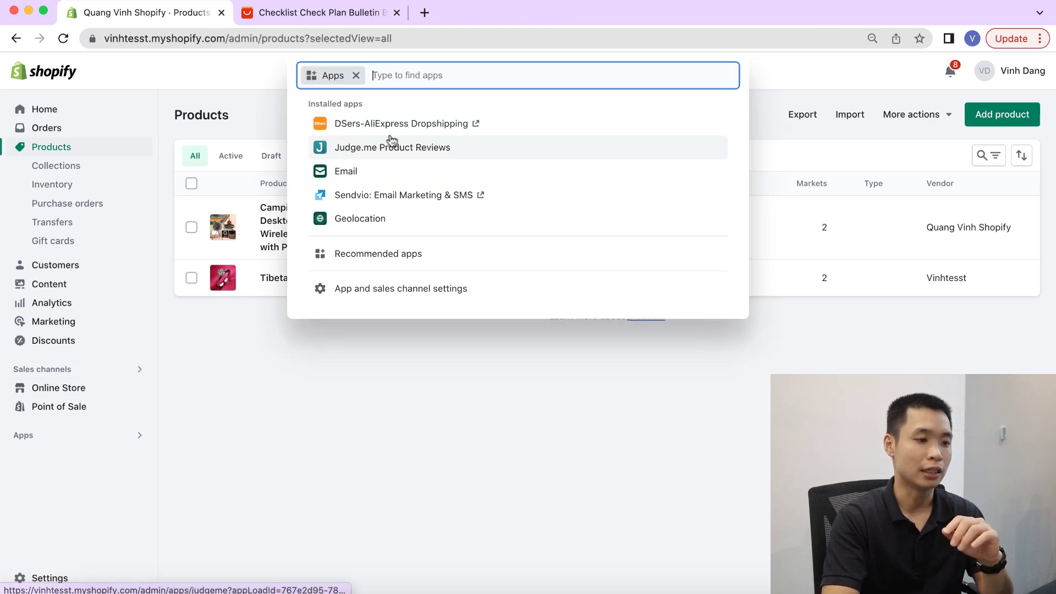
{"action": "left_click", "coordinate": [410, 124]}
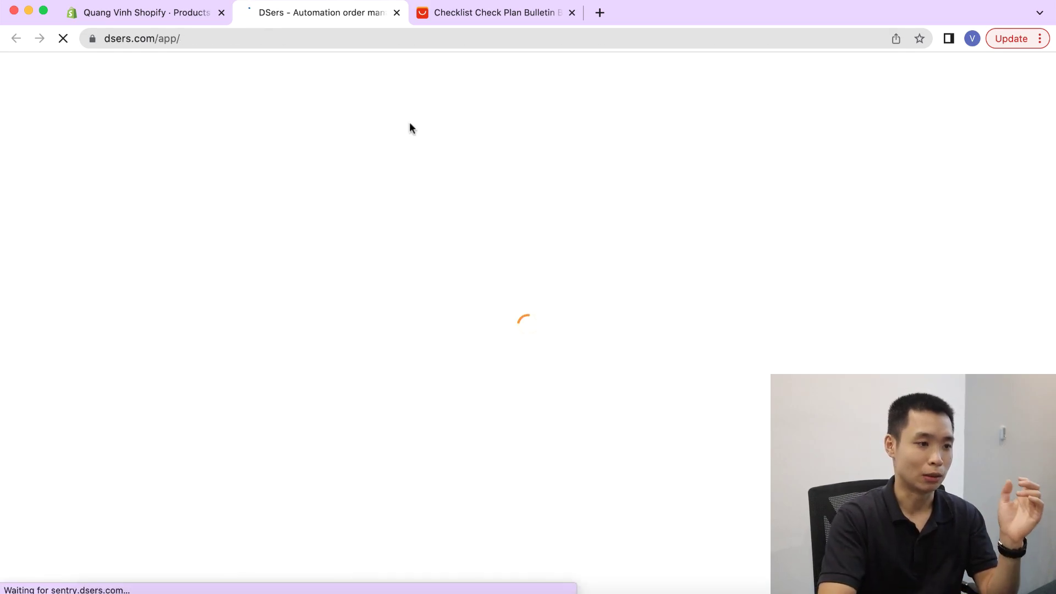
{"action": "left_click", "coordinate": [489, 15]}
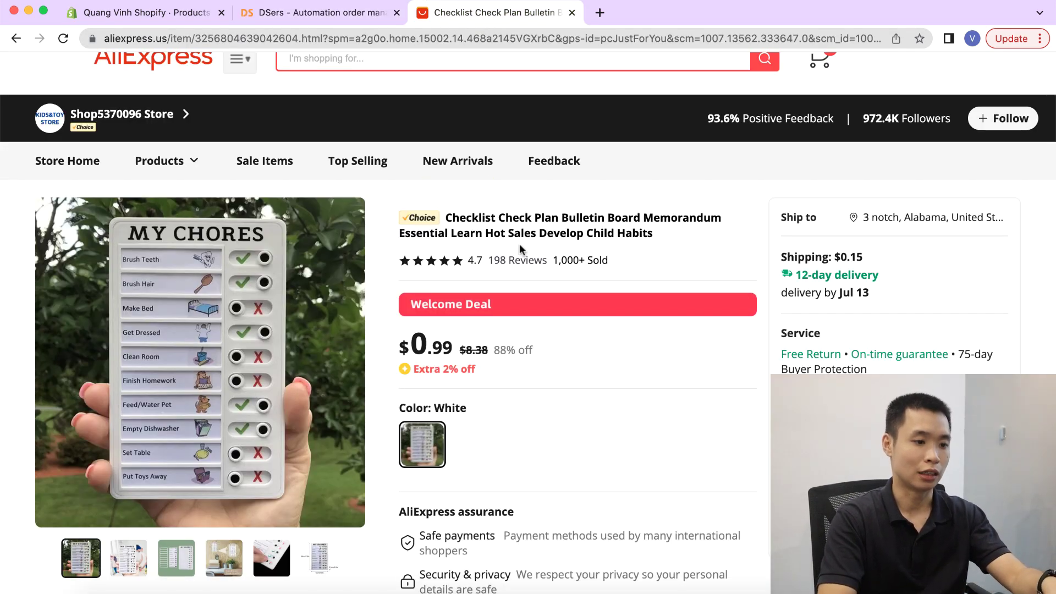
{"action": "left_click_drag", "start_coordinate": [449, 217], "coordinate": [635, 220]}
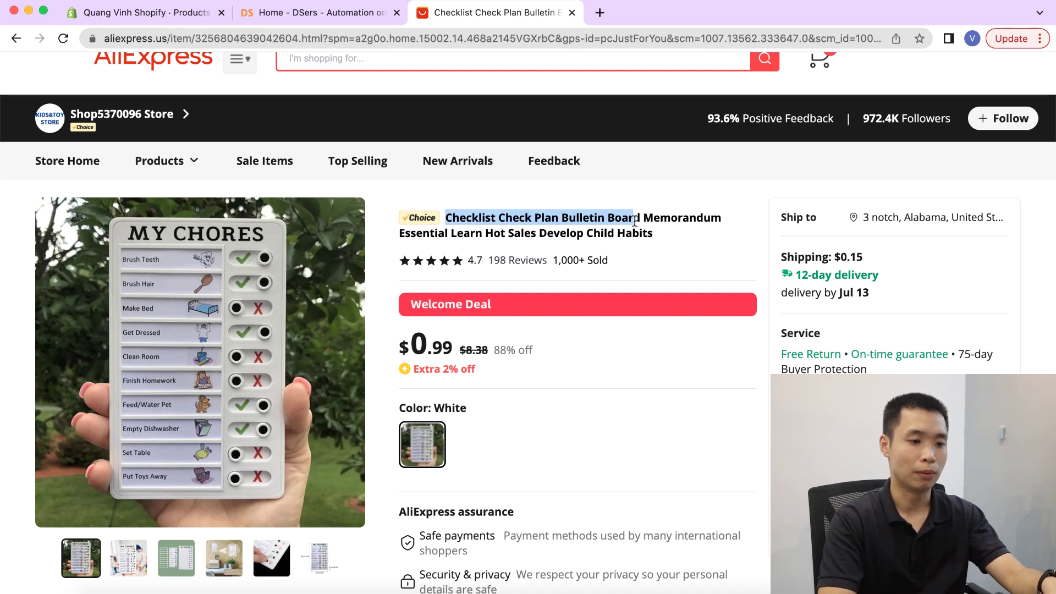
{"action": "left_click", "coordinate": [351, 40]}
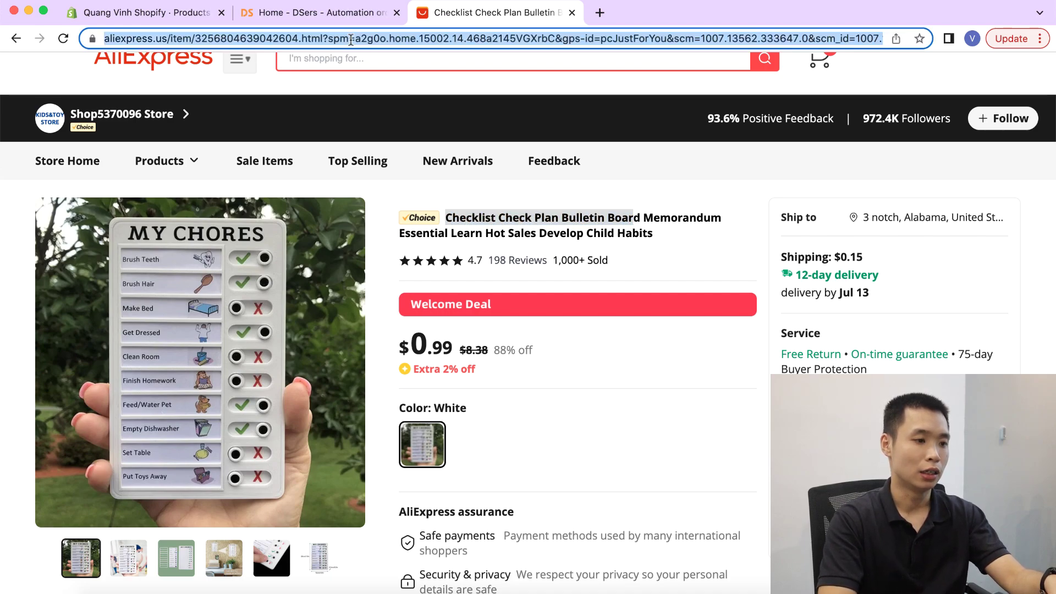
{"action": "right_click", "coordinate": [350, 39]}
{"action": "left_click", "coordinate": [407, 150]}
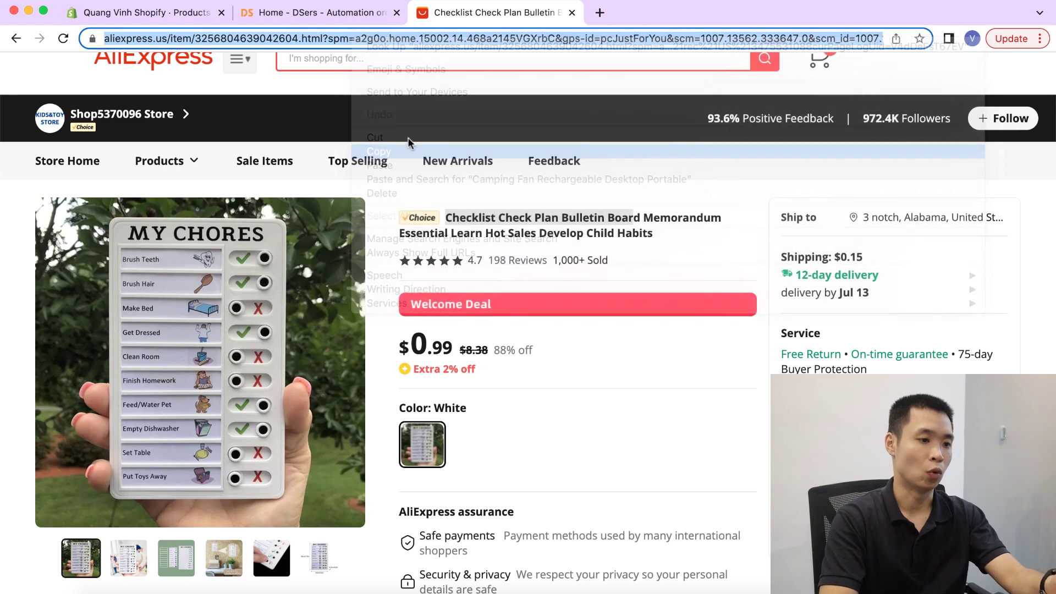
In DSers, block the site's notifications and import the AliExpress product into the Import List using the copied URL.
{"action": "left_click", "coordinate": [308, 14]}
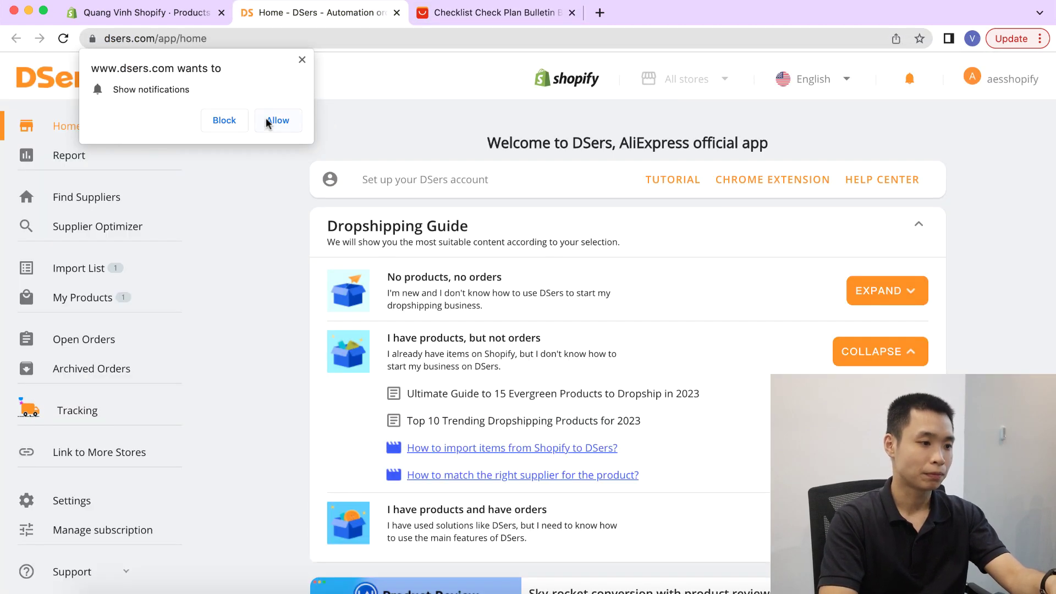
{"action": "left_click", "coordinate": [224, 122]}
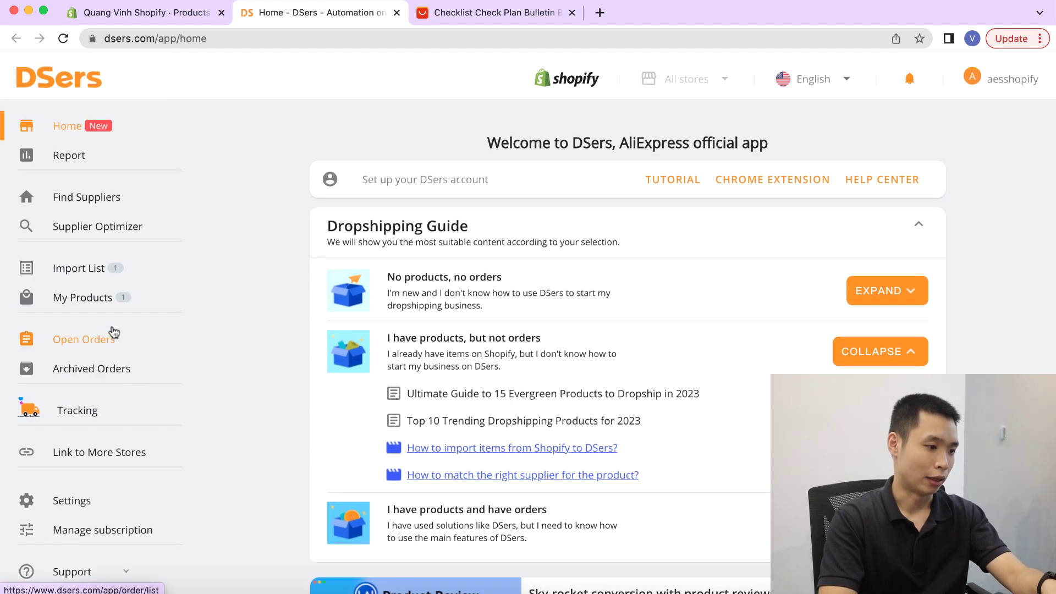
{"action": "left_click", "coordinate": [86, 280]}
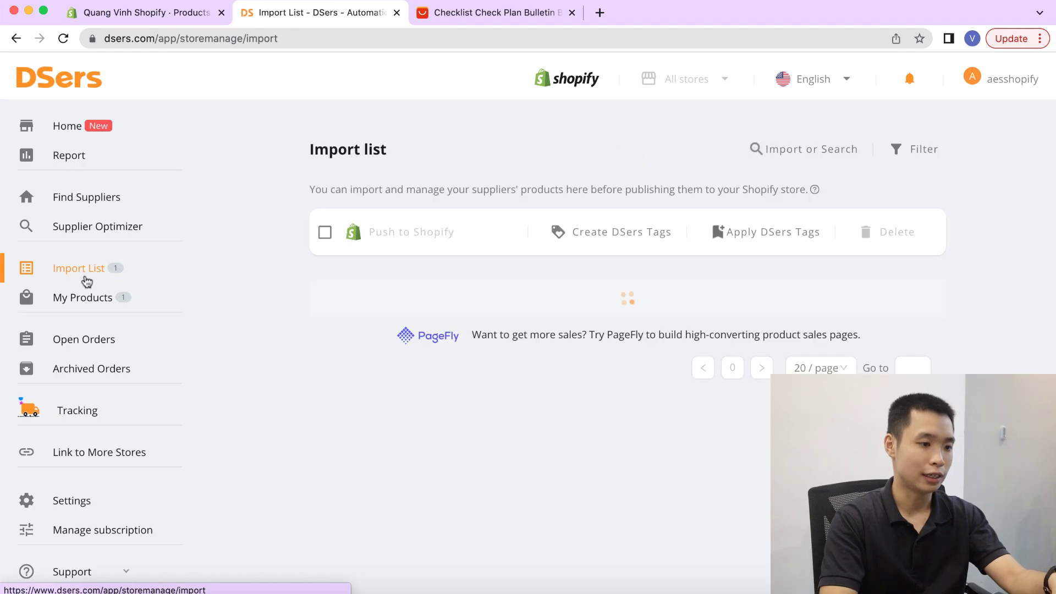
{"action": "left_click", "coordinate": [808, 150]}
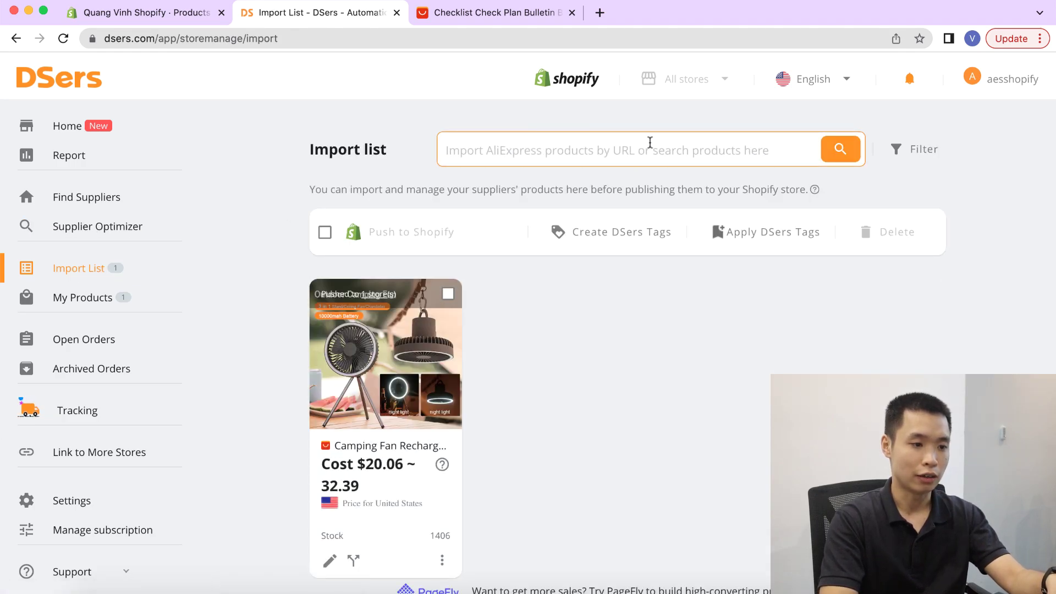
{"action": "key", "text": "super+v"}
{"action": "key", "text": "Return"}
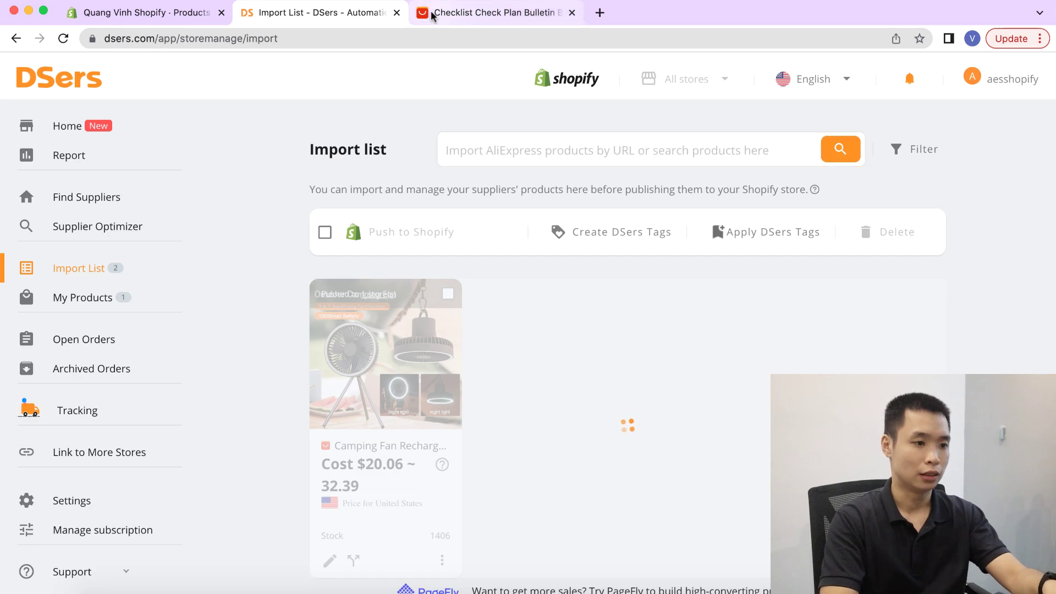
Compare the imported checklist board with its AliExpress page, including images, features and specification, and view the extra actions for its Import List entry.
{"action": "left_click", "coordinate": [451, 12]}
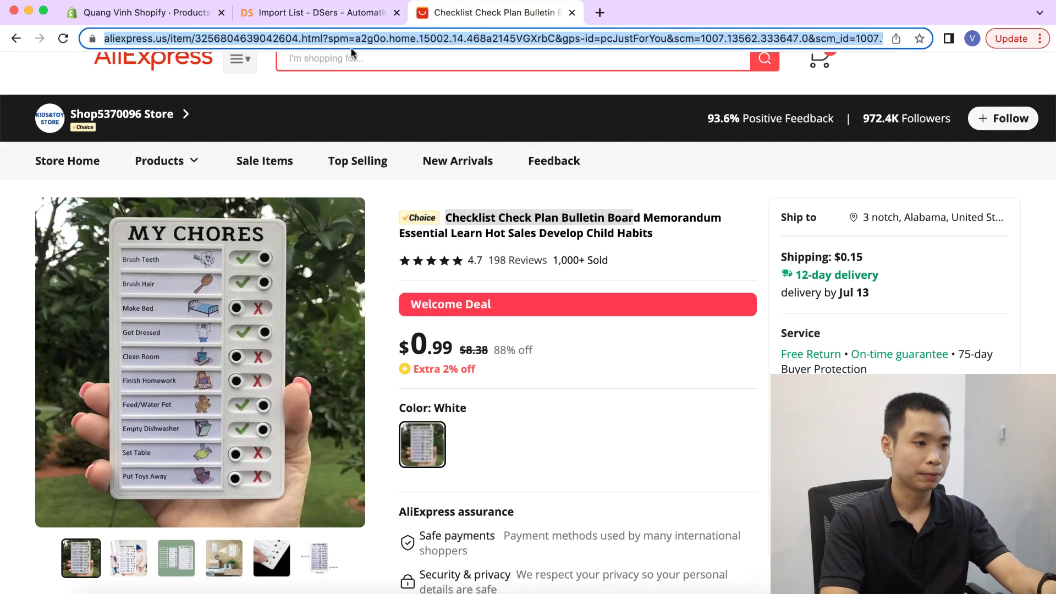
{"action": "left_click", "coordinate": [317, 13]}
{"action": "scroll", "coordinate": [470, 274], "scroll_direction": "down", "scroll_amount": 2}
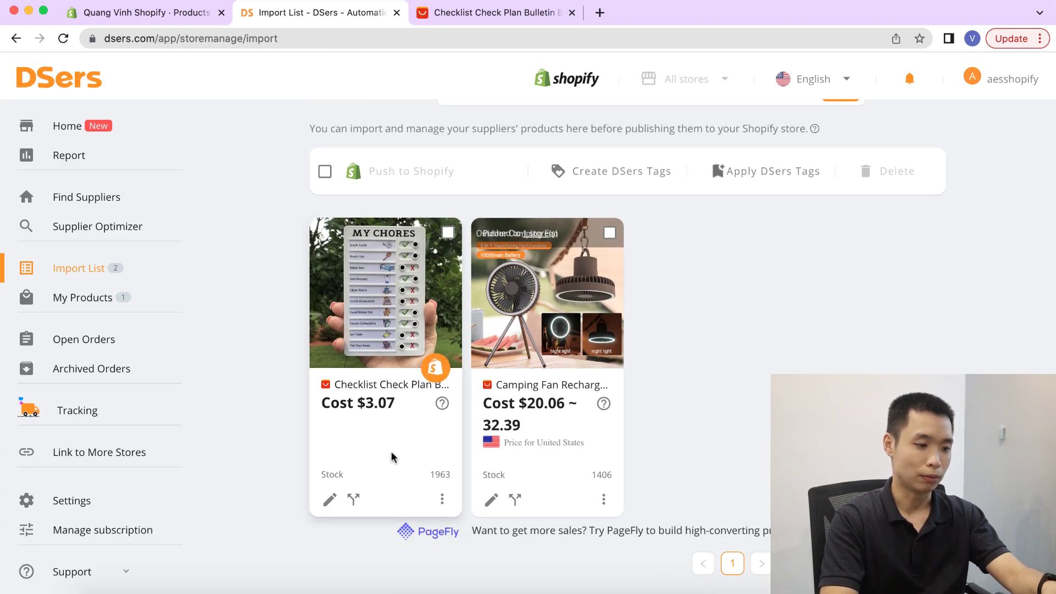
{"action": "left_click", "coordinate": [484, 12]}
{"action": "scroll", "coordinate": [348, 355], "scroll_direction": "down", "scroll_amount": 2}
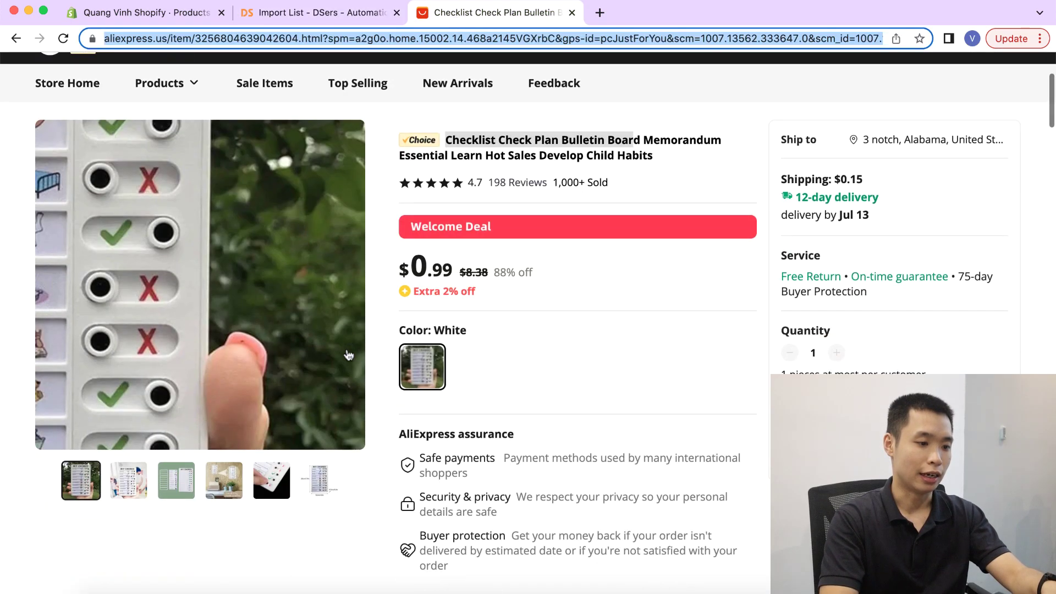
{"action": "scroll", "coordinate": [348, 354], "scroll_direction": "down", "scroll_amount": 10}
{"action": "scroll", "coordinate": [246, 484], "scroll_direction": "down", "scroll_amount": 5}
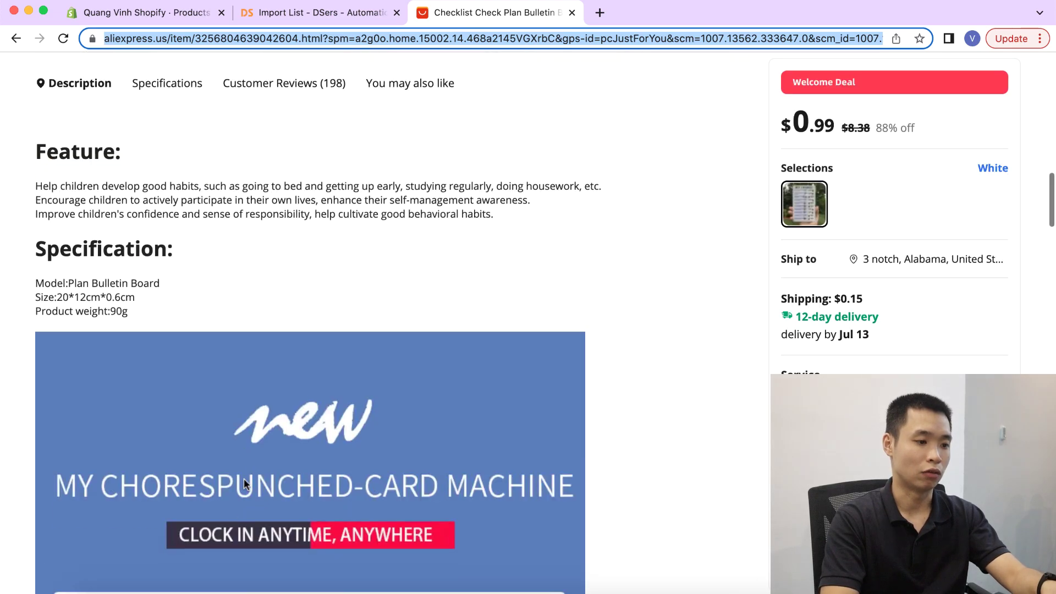
{"action": "scroll", "coordinate": [245, 485], "scroll_direction": "up", "scroll_amount": 15}
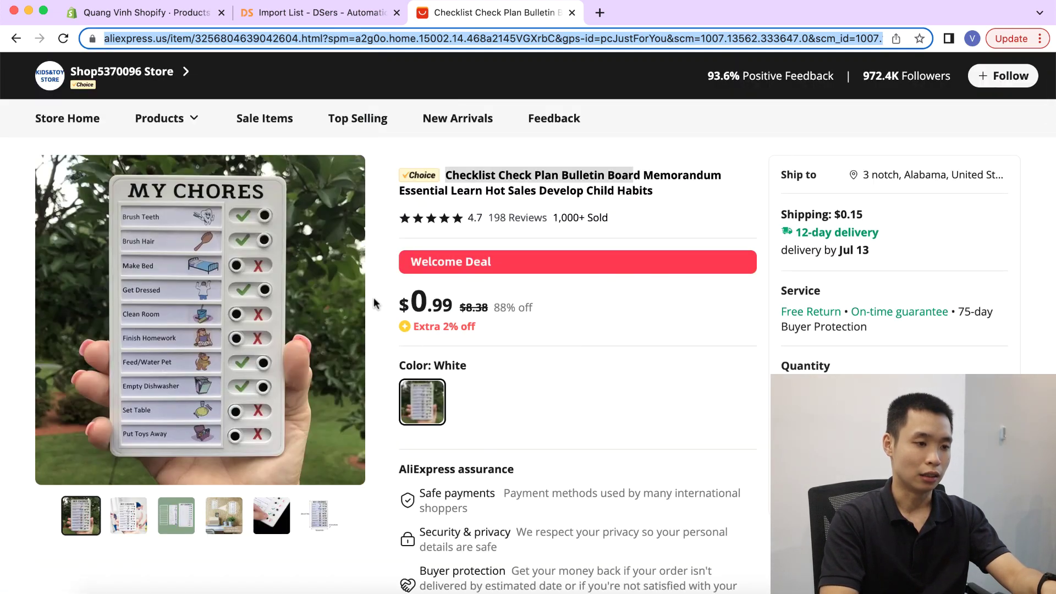
{"action": "left_click", "coordinate": [377, 12]}
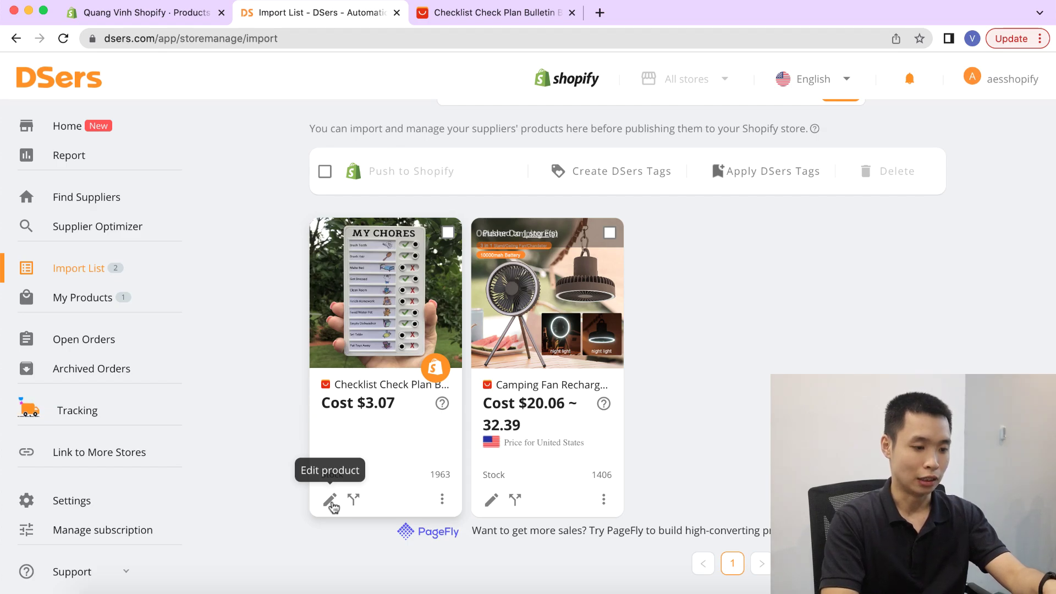
{"action": "left_click", "coordinate": [442, 499]}
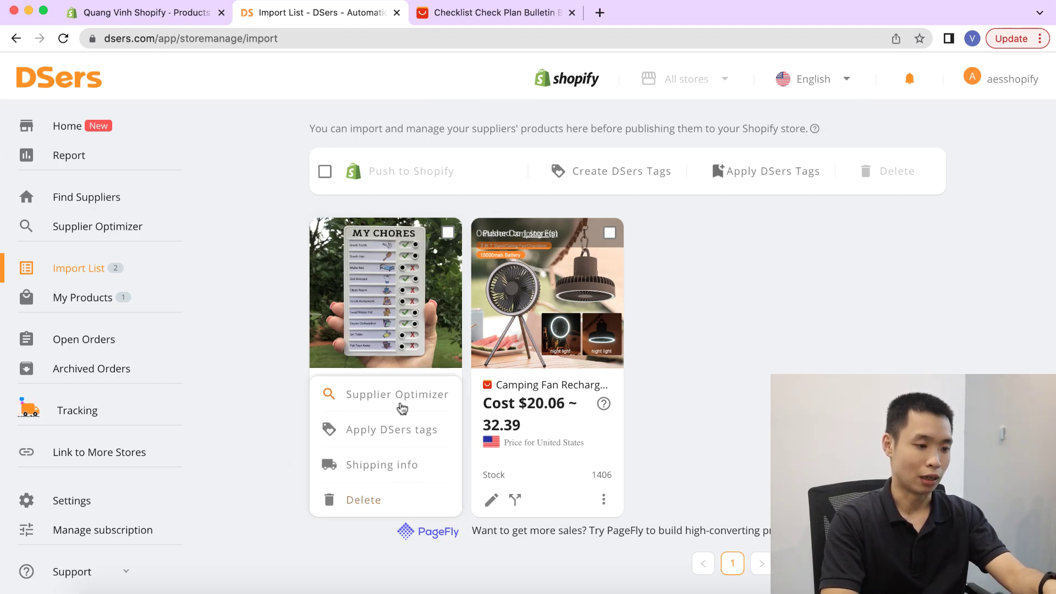
{"action": "left_click", "coordinate": [247, 431]}
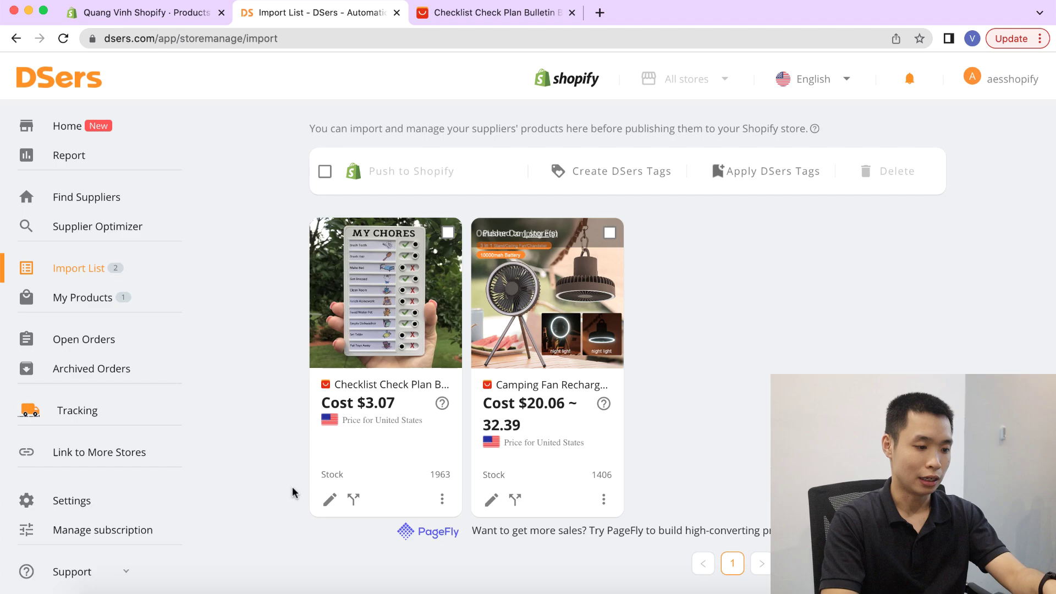
Edit the imported checklist product and shorten its title to "Checklist Check Plan Bulletin Board".
{"action": "left_click", "coordinate": [330, 501]}
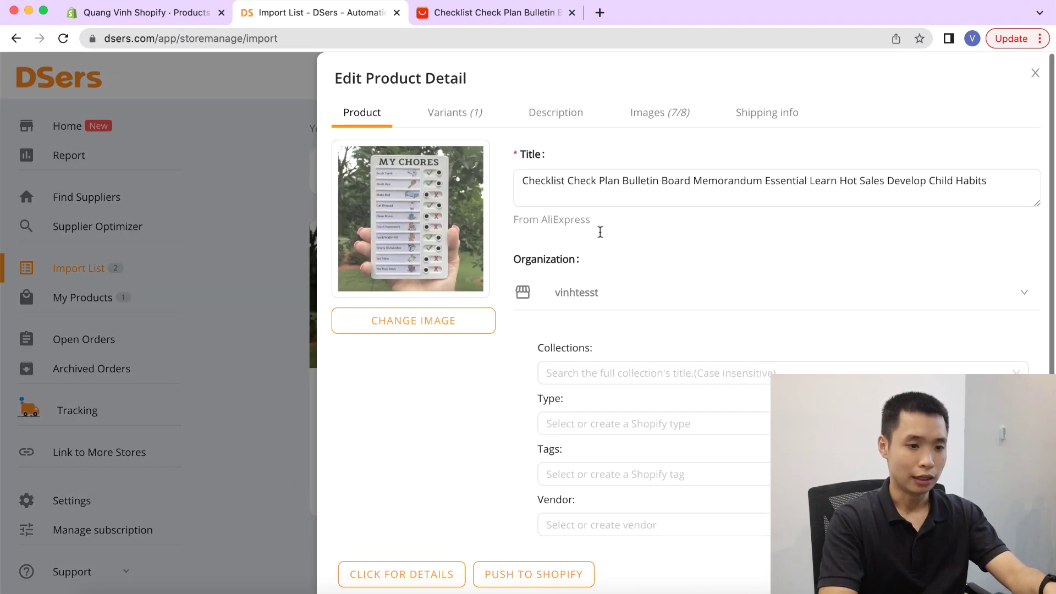
{"action": "left_click", "coordinate": [620, 186]}
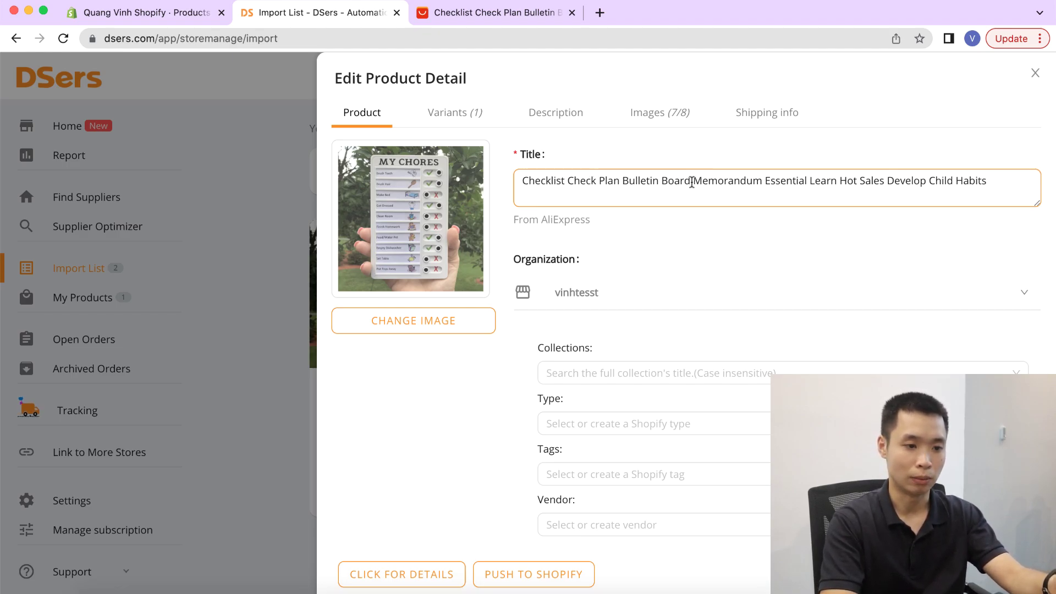
{"action": "left_click_drag", "start_coordinate": [691, 182], "coordinate": [974, 175]}
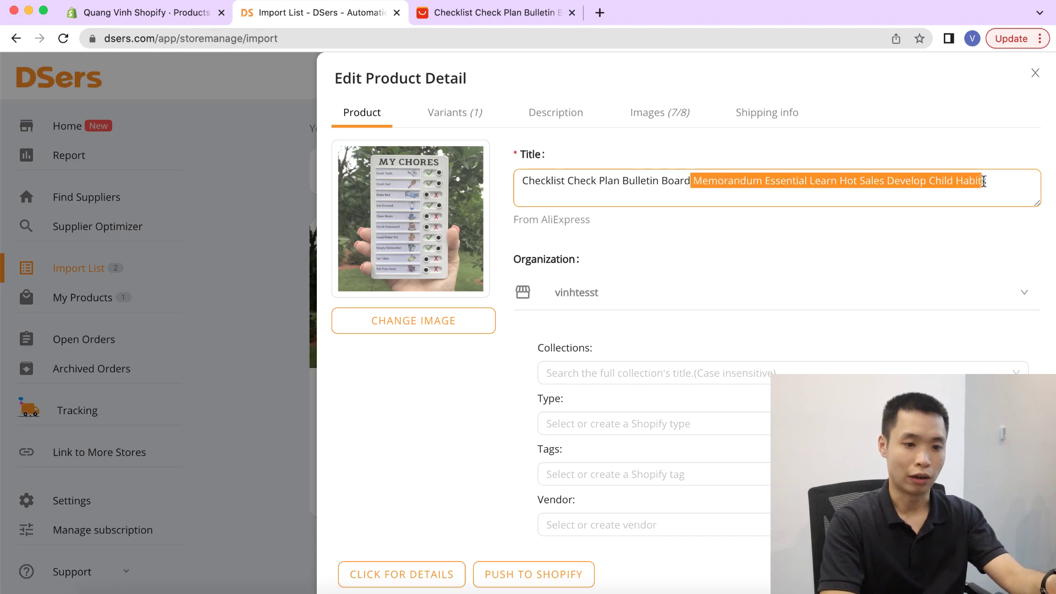
{"action": "key", "text": "BackSpace"}
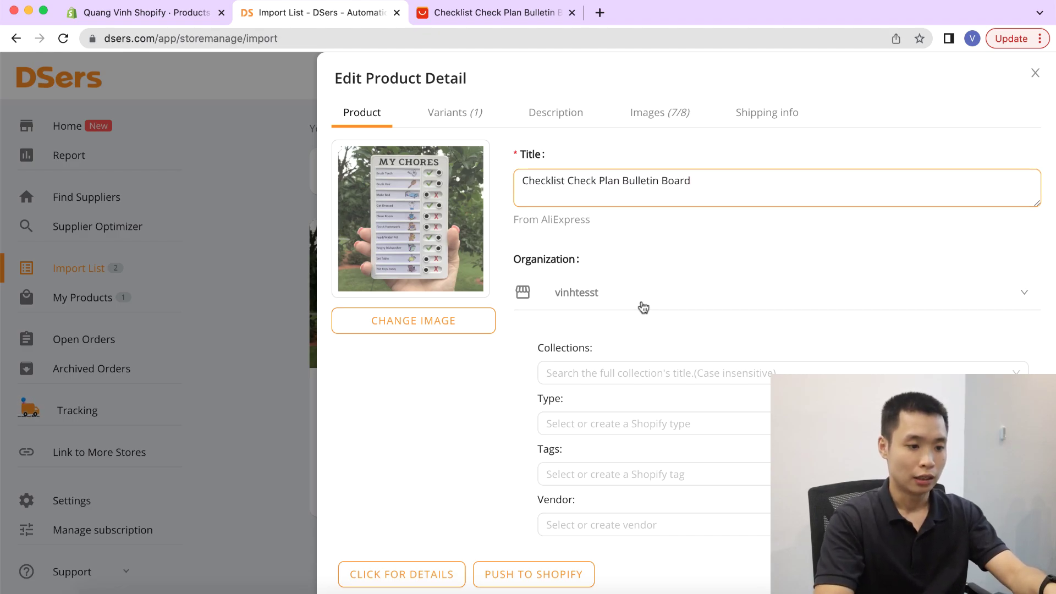
{"action": "scroll", "coordinate": [629, 394], "scroll_direction": "down", "scroll_amount": 1}
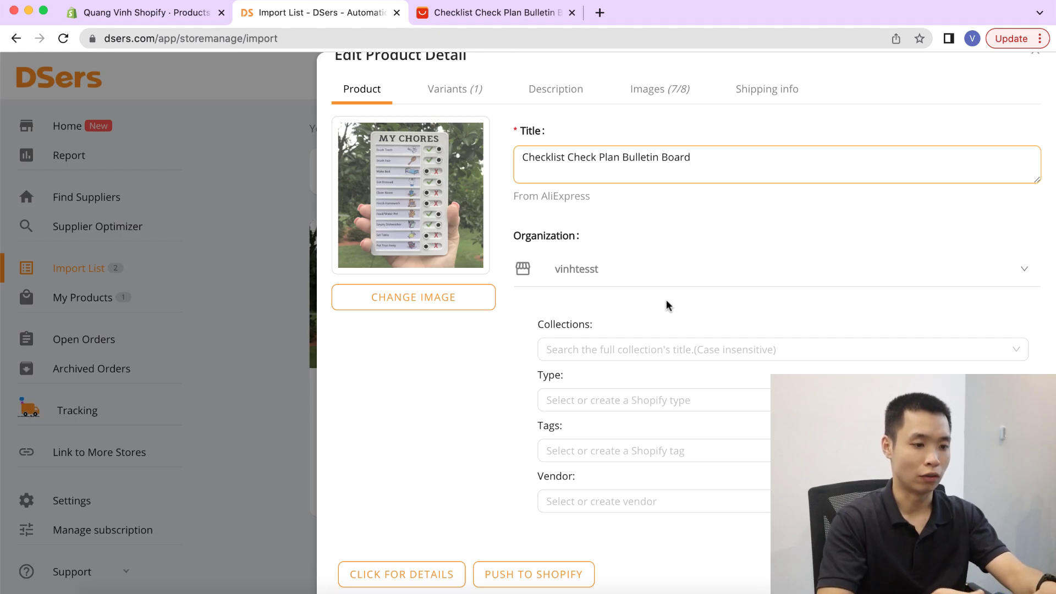
{"action": "left_click", "coordinate": [617, 350]}
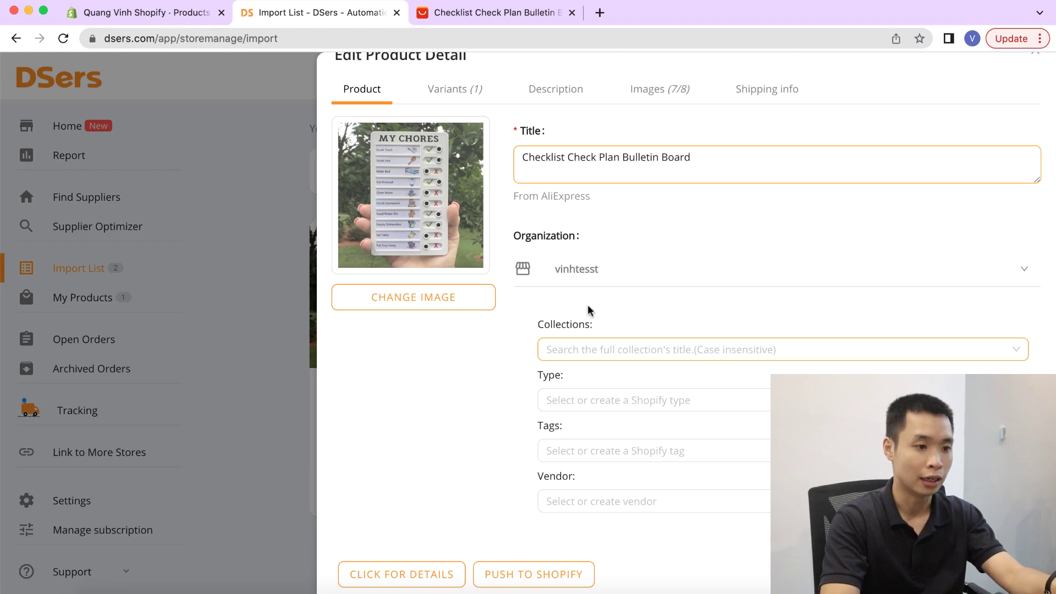
Set the White variant's price value to 19.99 and its compare price value to 29.99.
{"action": "left_click", "coordinate": [454, 88]}
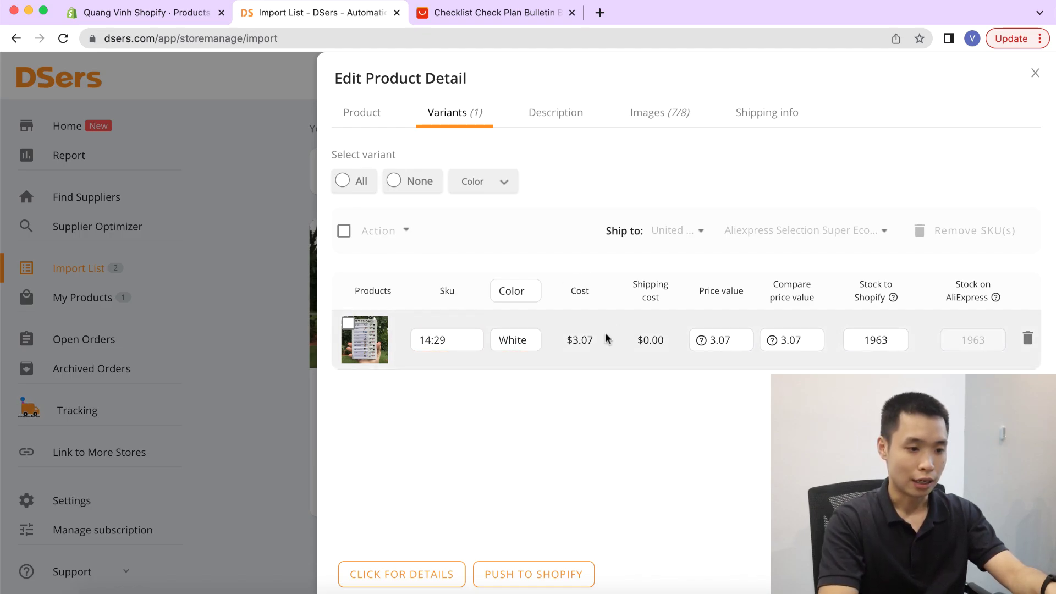
{"action": "left_click_drag", "start_coordinate": [570, 343], "coordinate": [594, 350]}
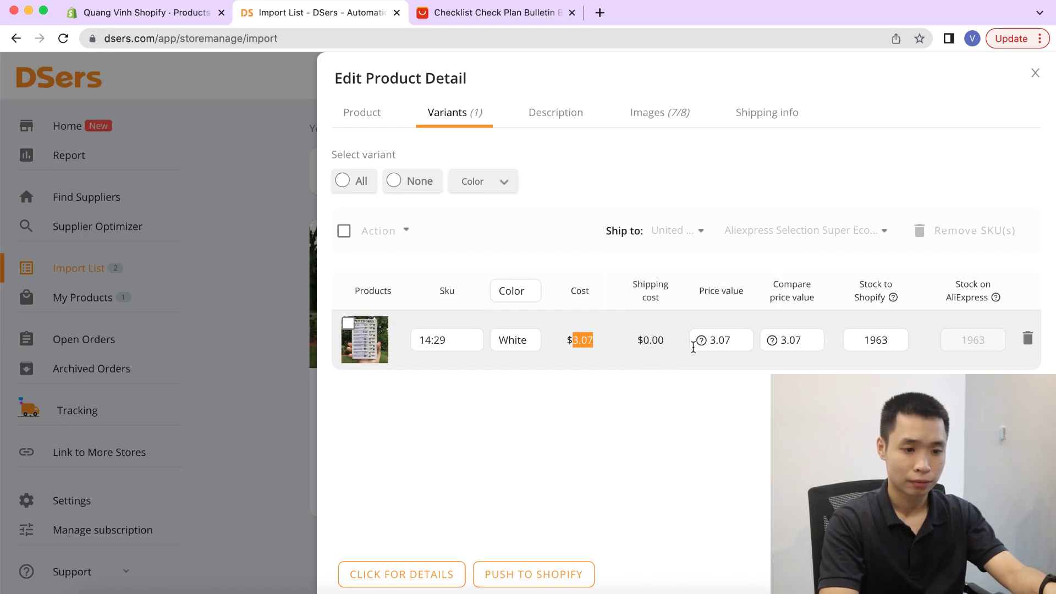
{"action": "left_click", "coordinate": [722, 341]}
{"action": "double_click", "coordinate": [722, 341]}
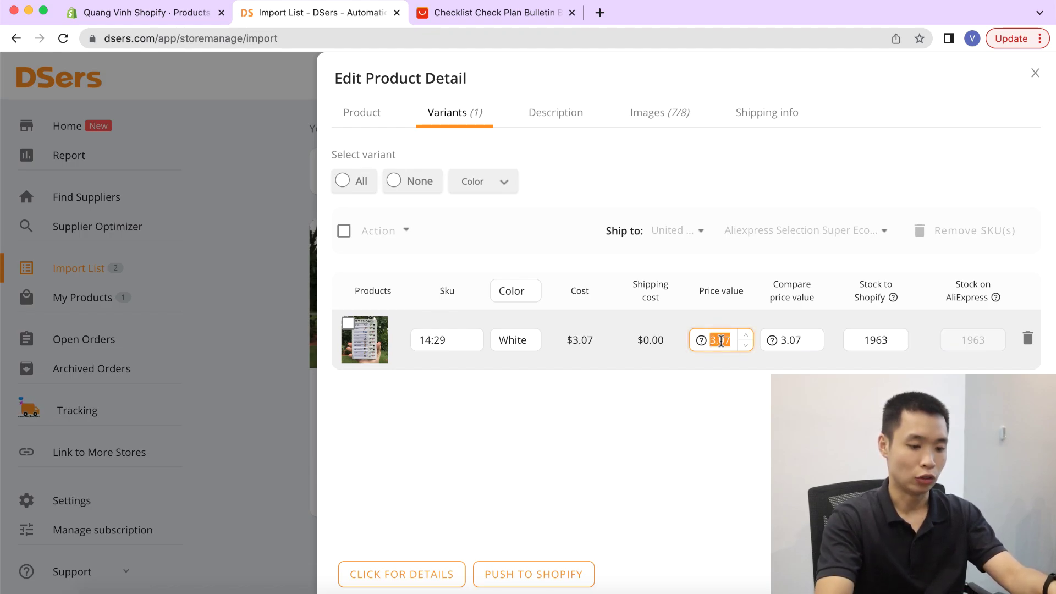
{"action": "type", "text": "19.99"}
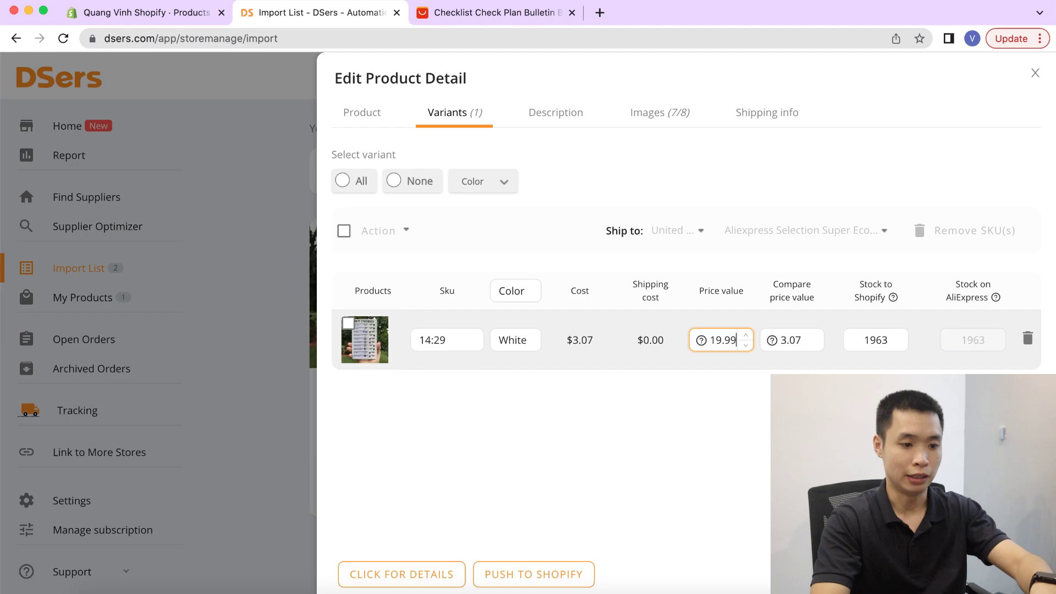
{"action": "double_click", "coordinate": [787, 341]}
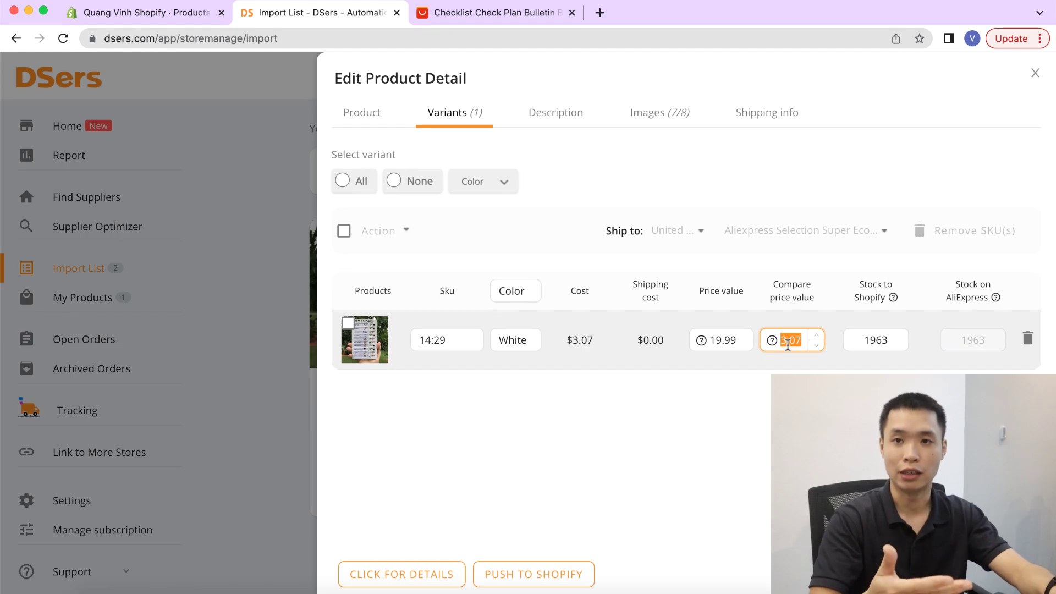
{"action": "type", "text": "2"}
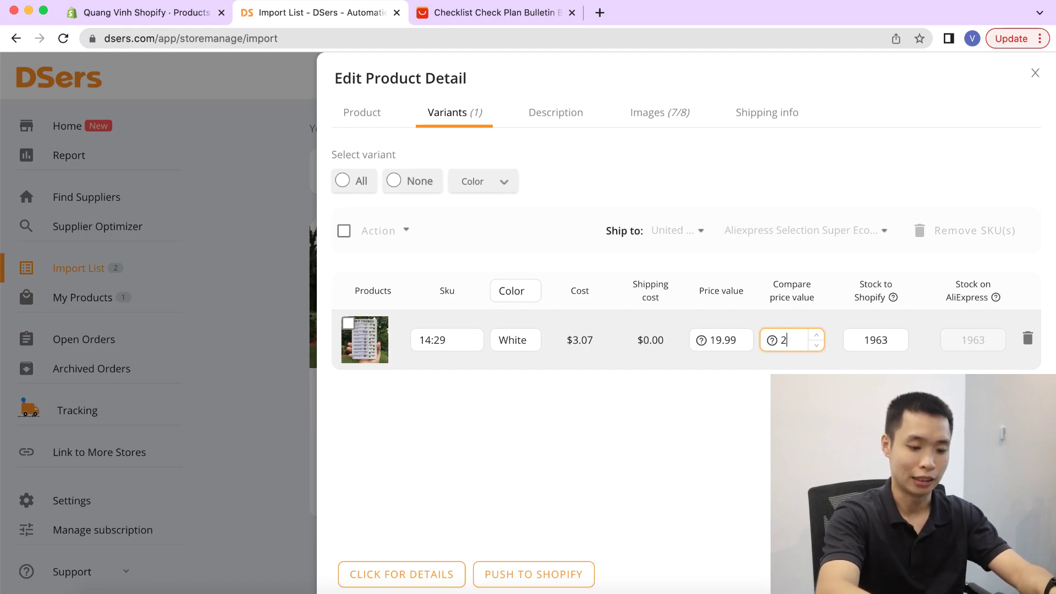
{"action": "type", "text": "9.99"}
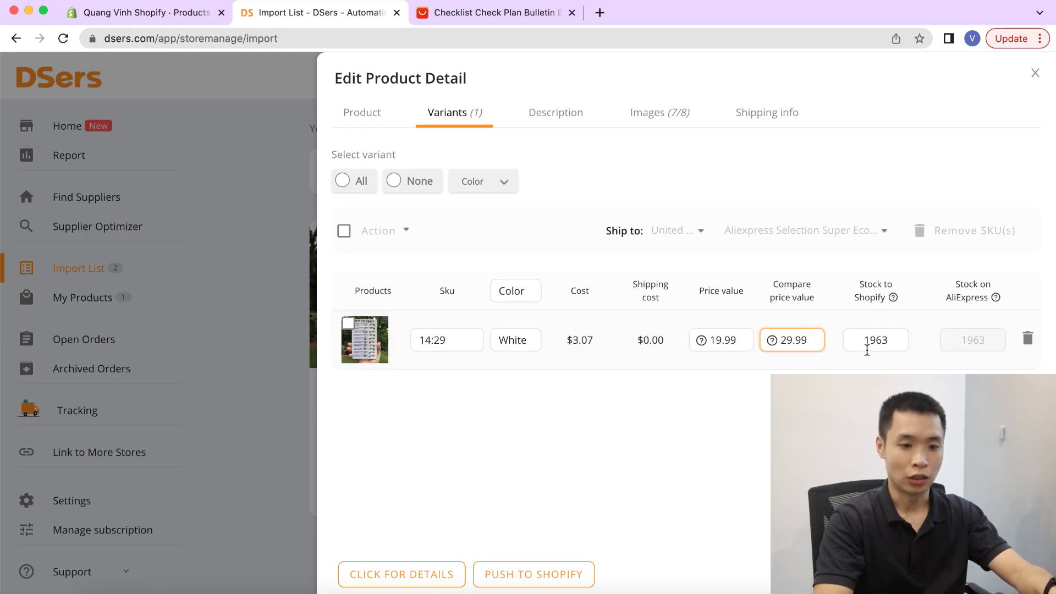
{"action": "left_click", "coordinate": [715, 342]}
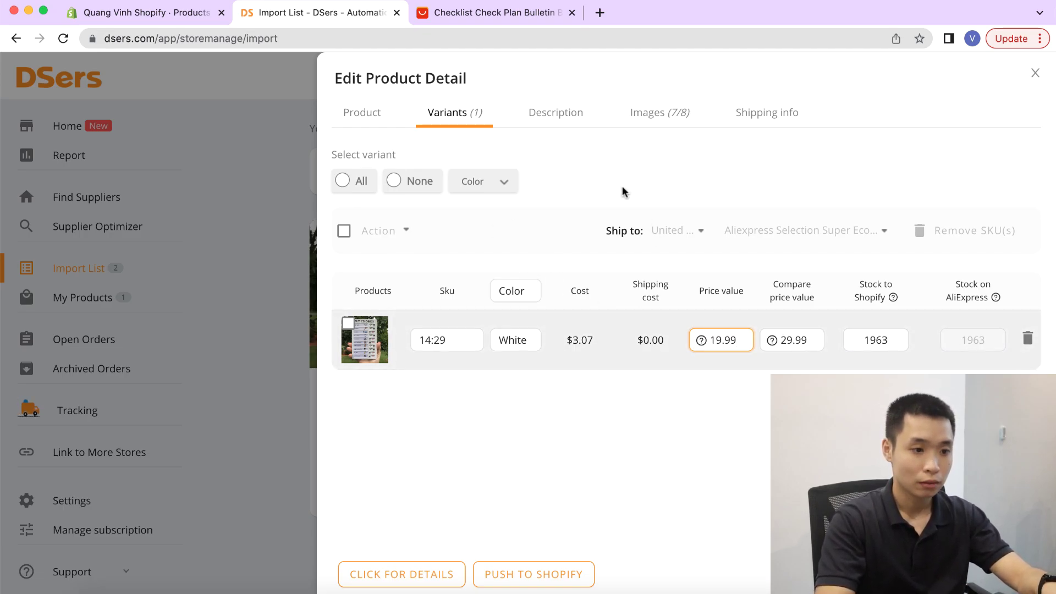
Review the checklist product's description, examining the Specifications section and the Overview section's feature text, specification and images.
{"action": "left_click", "coordinate": [560, 118]}
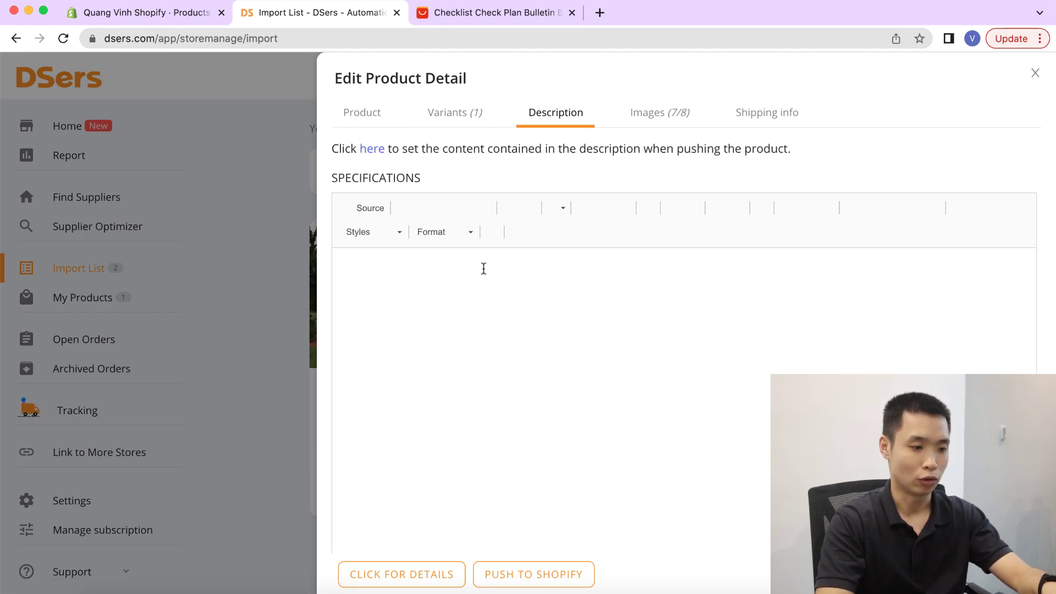
{"action": "scroll", "coordinate": [550, 422], "scroll_direction": "down", "scroll_amount": 1}
{"action": "scroll", "coordinate": [549, 422], "scroll_direction": "down", "scroll_amount": 10}
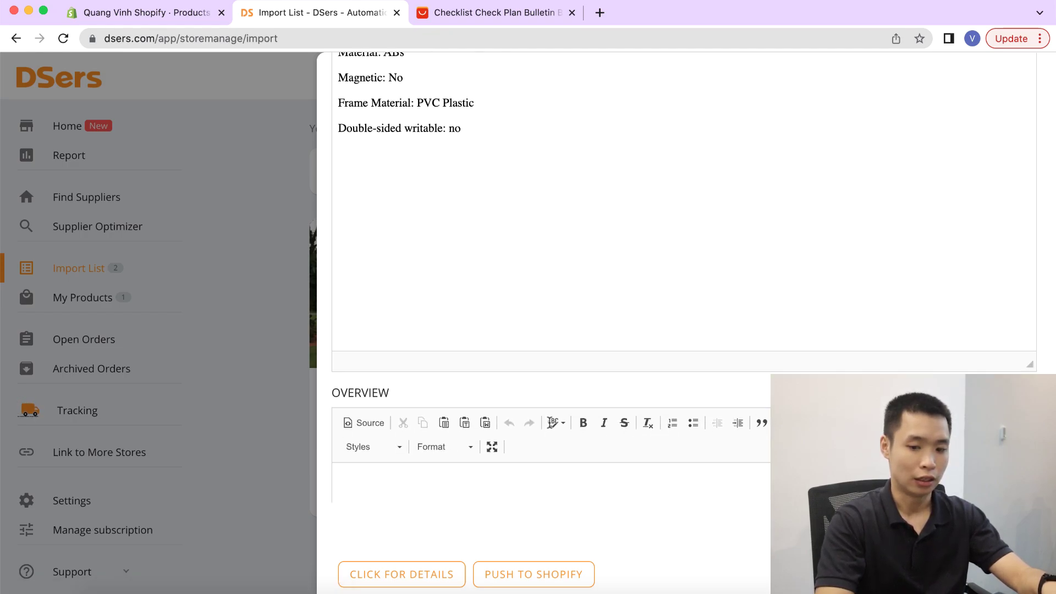
{"action": "scroll", "coordinate": [550, 422], "scroll_direction": "down", "scroll_amount": 2}
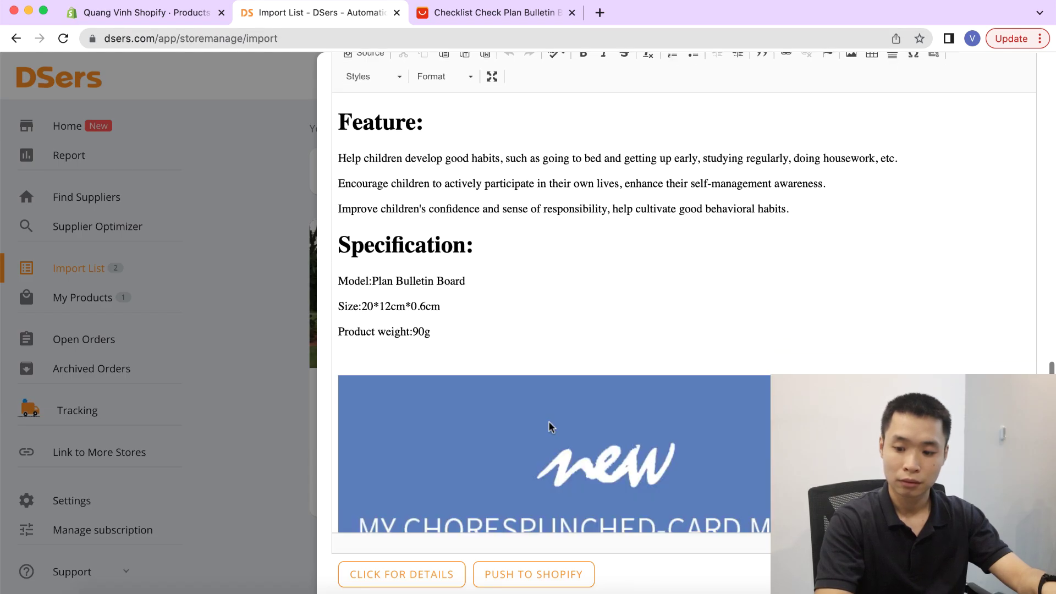
{"action": "scroll", "coordinate": [549, 421], "scroll_direction": "down", "scroll_amount": 1}
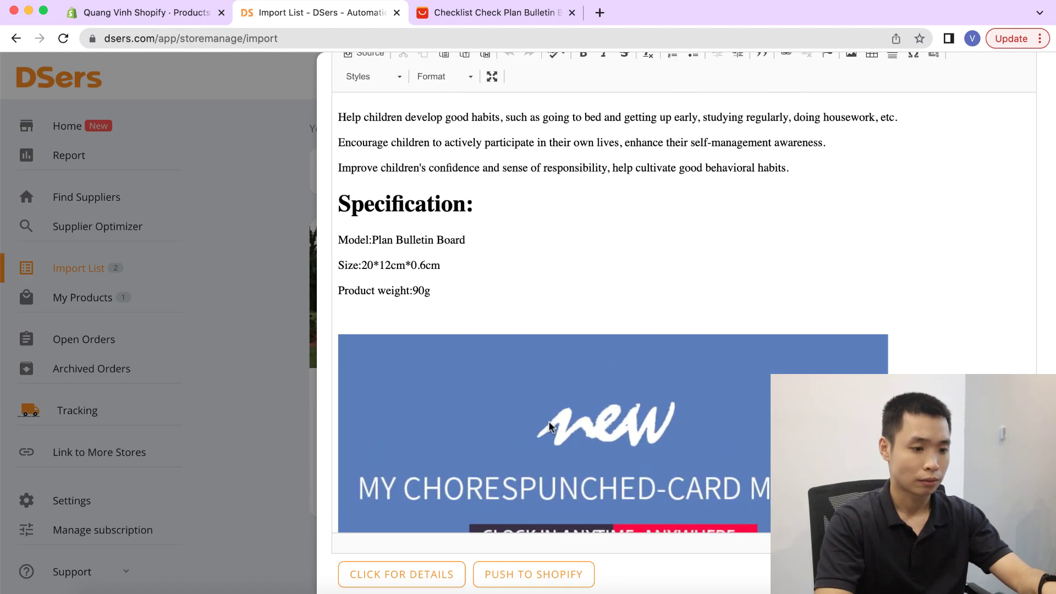
{"action": "scroll", "coordinate": [549, 421], "scroll_direction": "up", "scroll_amount": 1}
{"action": "scroll", "coordinate": [549, 421], "scroll_direction": "down", "scroll_amount": 10}
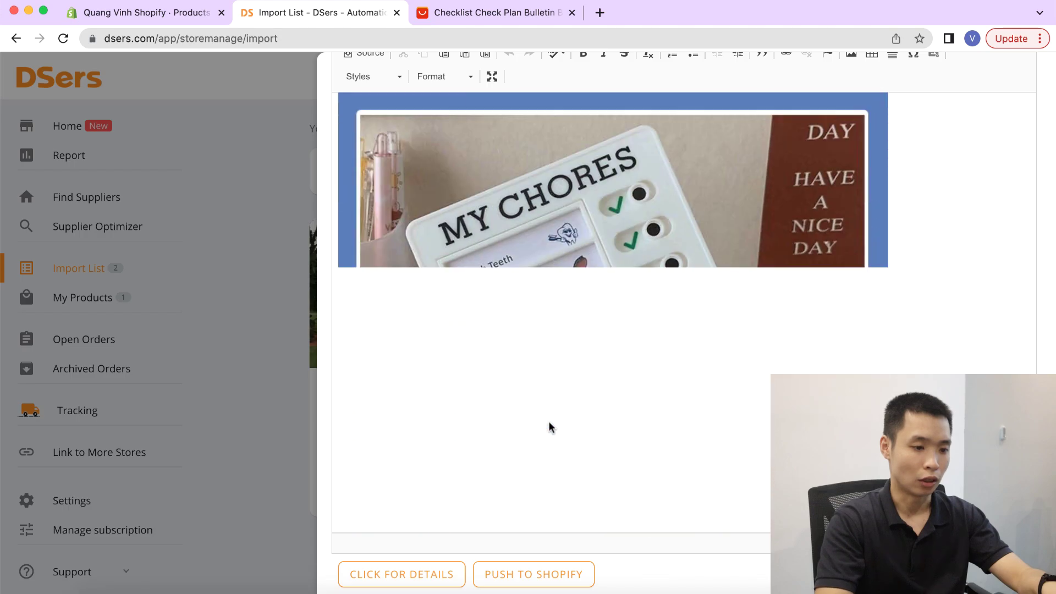
{"action": "scroll", "coordinate": [549, 420], "scroll_direction": "up", "scroll_amount": 3}
{"action": "scroll", "coordinate": [549, 421], "scroll_direction": "up", "scroll_amount": 10}
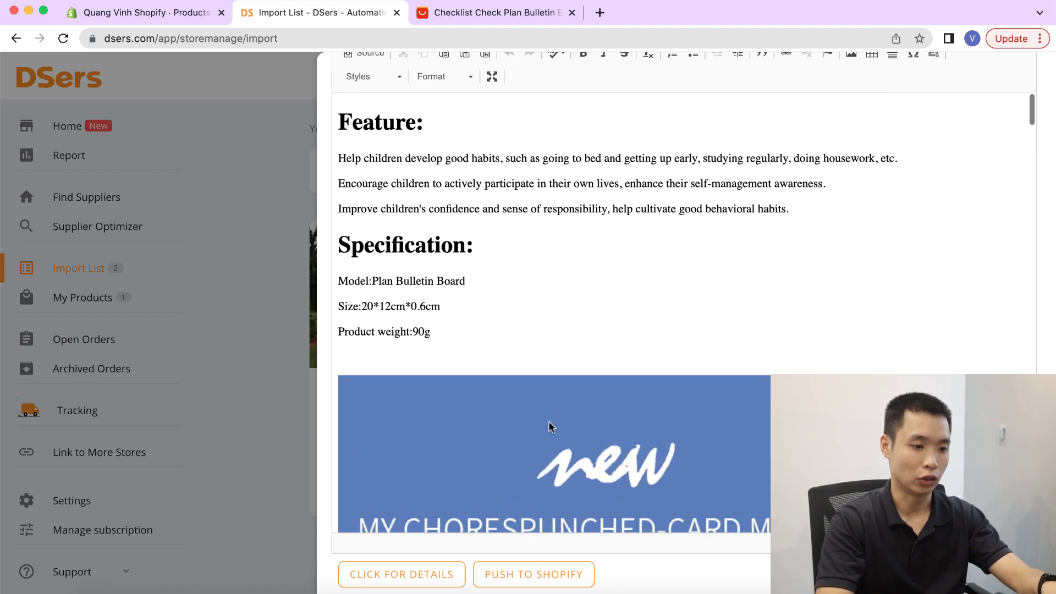
{"action": "scroll", "coordinate": [549, 421], "scroll_direction": "down", "scroll_amount": 5}
{"action": "scroll", "coordinate": [549, 421], "scroll_direction": "up", "scroll_amount": 10}
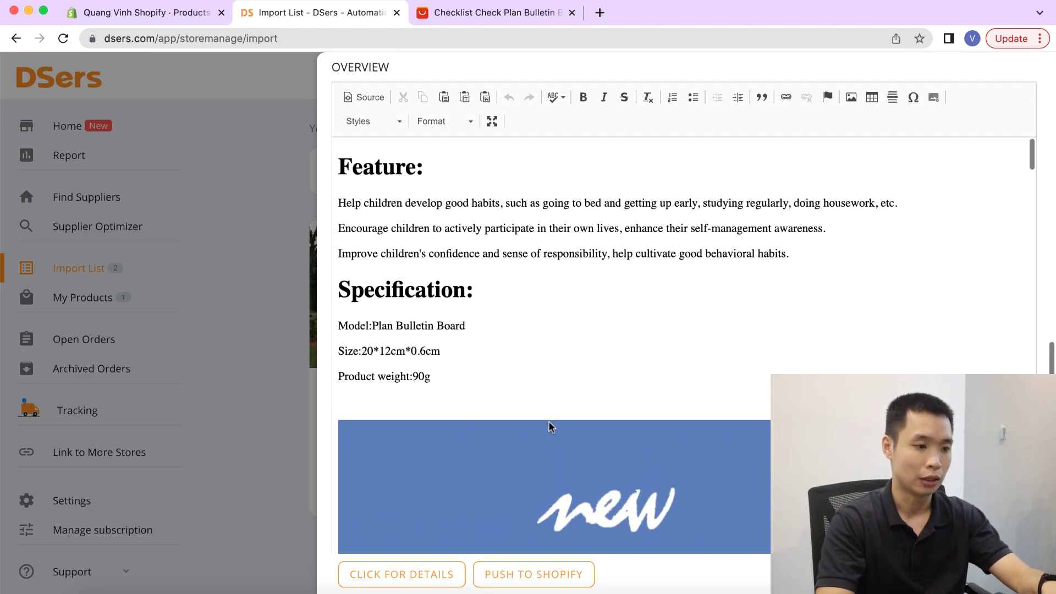
{"action": "scroll", "coordinate": [463, 378], "scroll_direction": "up", "scroll_amount": 6}
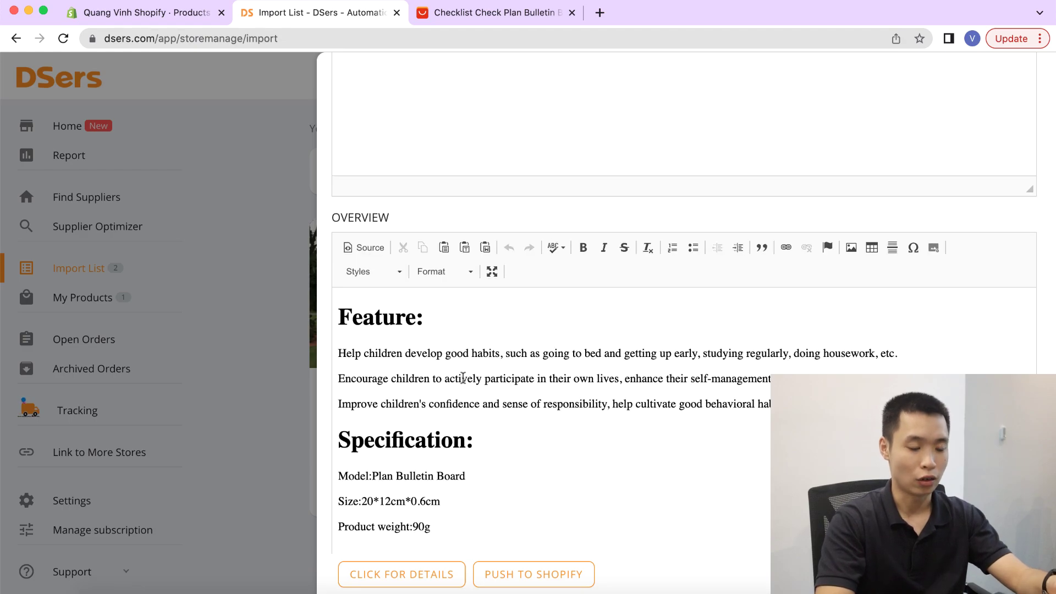
{"action": "scroll", "coordinate": [463, 378], "scroll_direction": "up", "scroll_amount": 2}
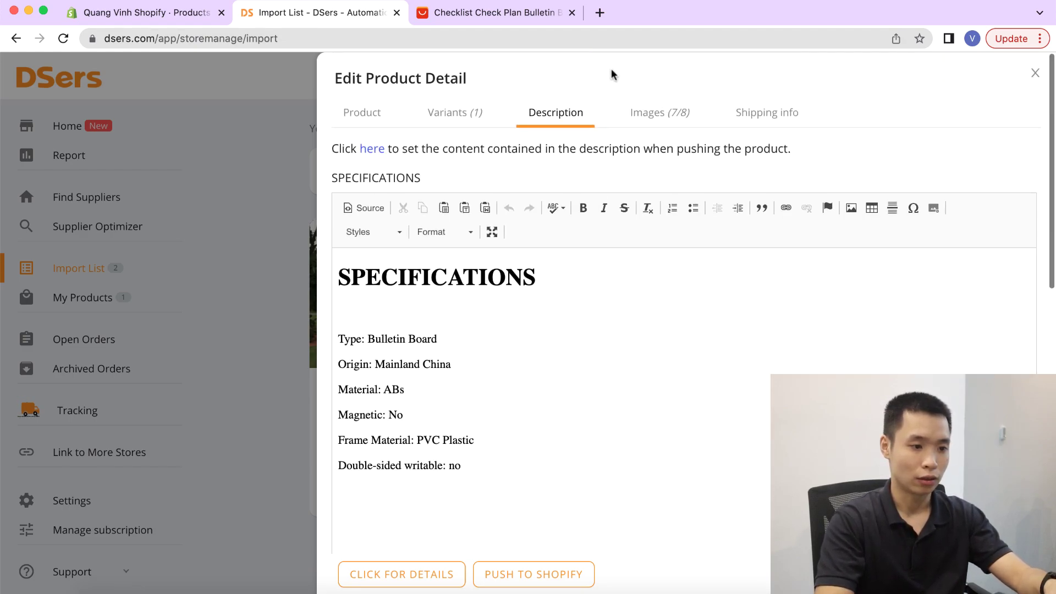
Review the images included for the Shopify product's media and save the product edits.
{"action": "left_click", "coordinate": [671, 117]}
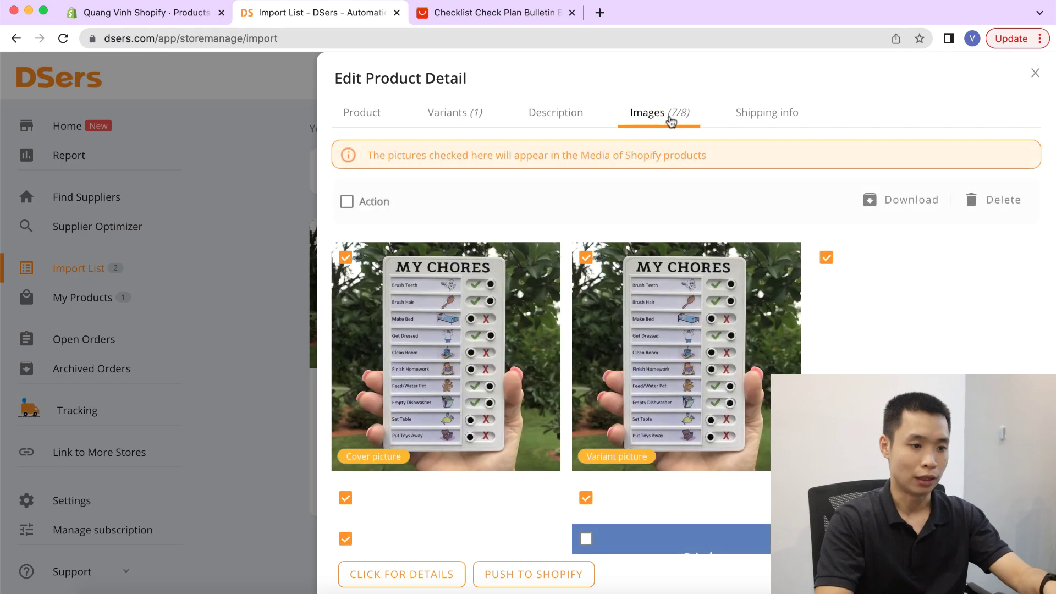
{"action": "scroll", "coordinate": [746, 304], "scroll_direction": "down", "scroll_amount": 3}
{"action": "scroll", "coordinate": [745, 305], "scroll_direction": "down", "scroll_amount": 6}
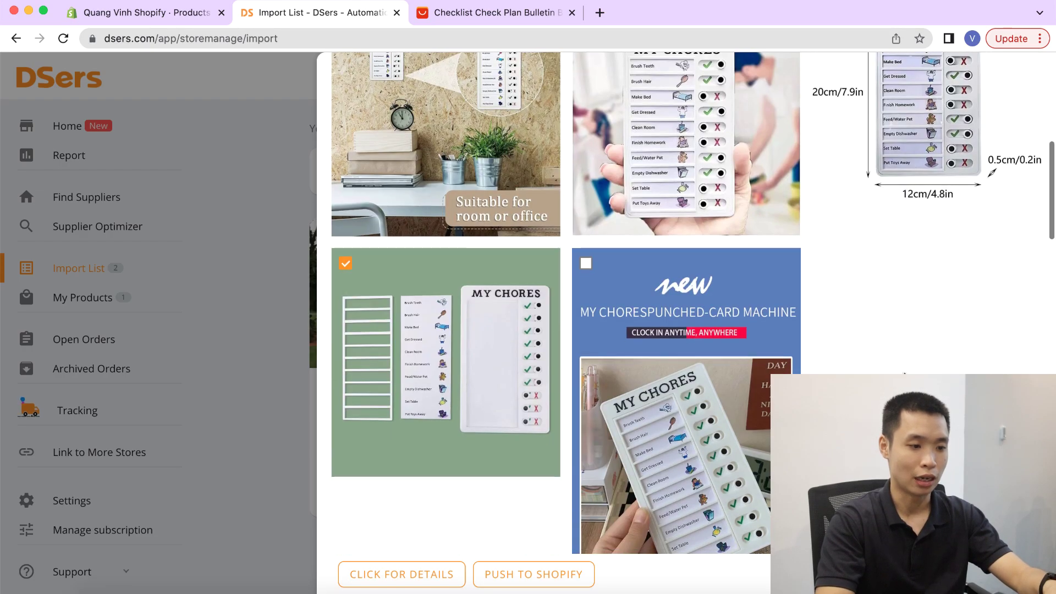
{"action": "scroll", "coordinate": [688, 303], "scroll_direction": "down", "scroll_amount": 2}
{"action": "scroll", "coordinate": [688, 303], "scroll_direction": "up", "scroll_amount": 10}
{"action": "scroll", "coordinate": [687, 330], "scroll_direction": "down", "scroll_amount": 2}
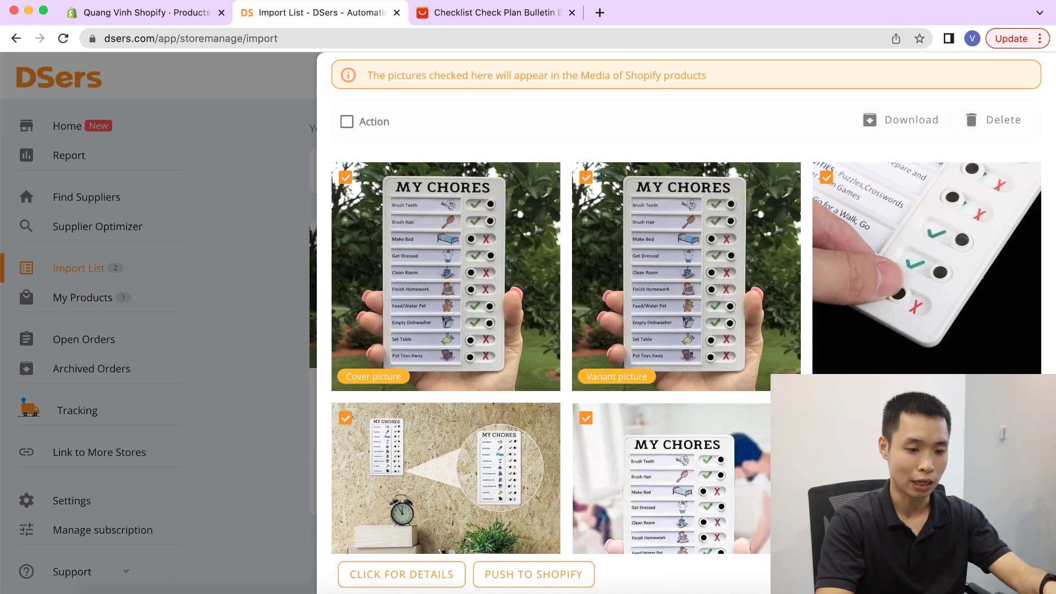
{"action": "left_click", "coordinate": [990, 574]}
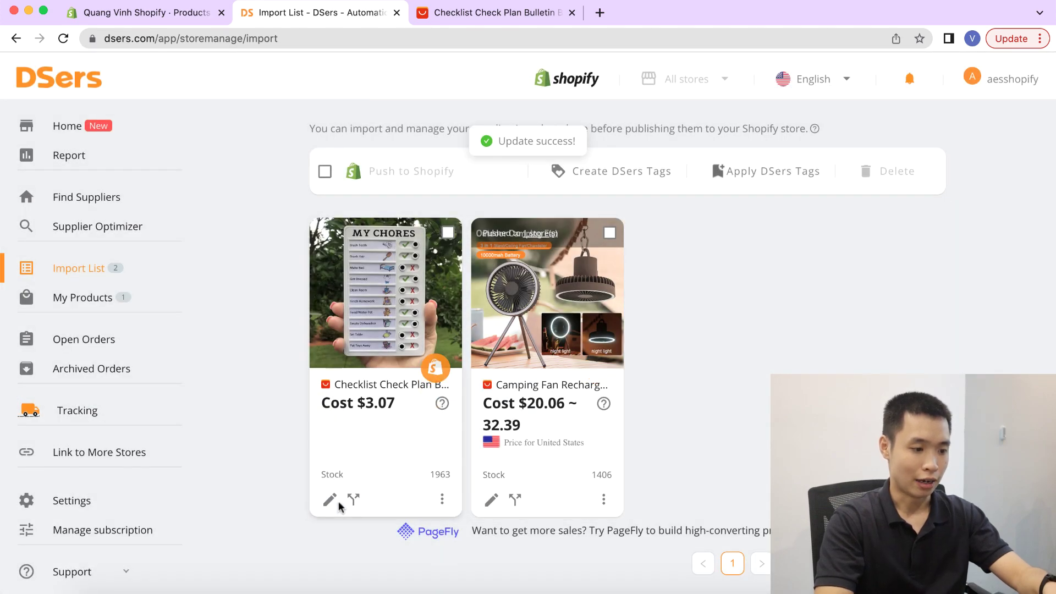
Push the checklist board to the Shopify store without the pricing rule, enabling Continue selling when out of stock and Also publish to Online Store.
{"action": "left_click", "coordinate": [436, 504]}
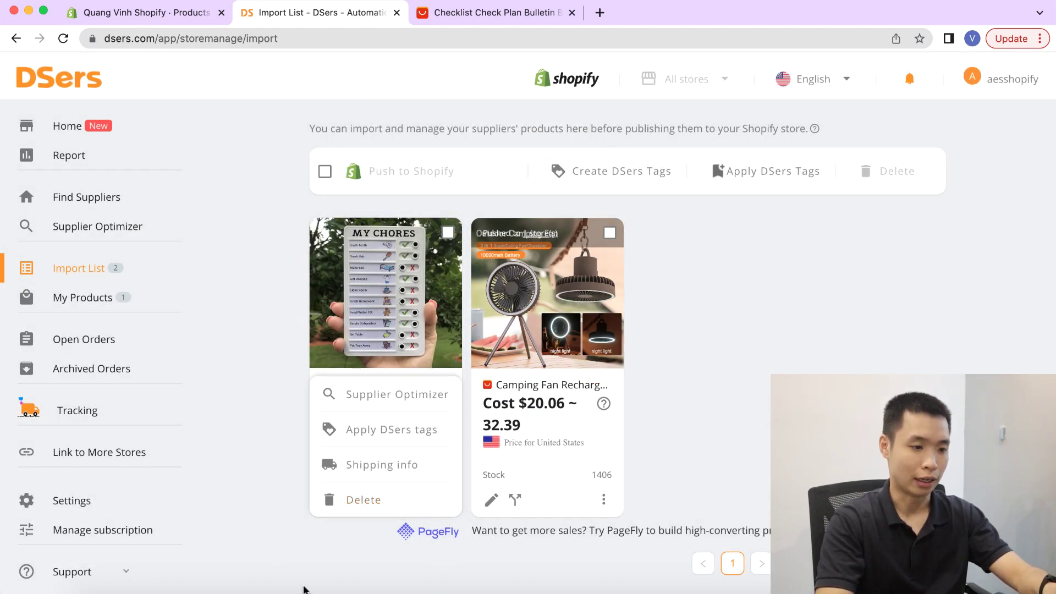
{"action": "left_click", "coordinate": [448, 233]}
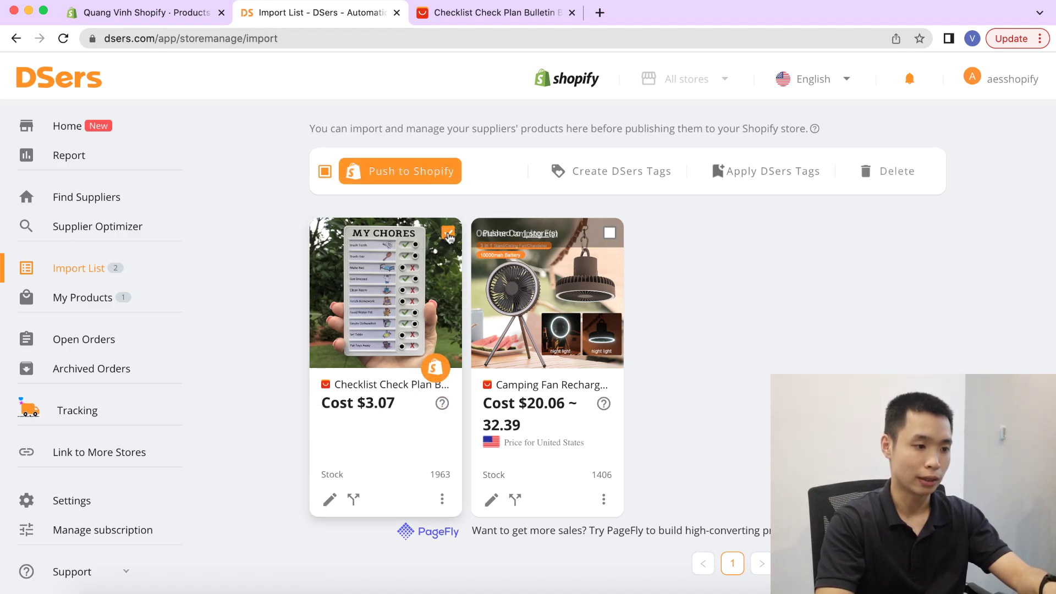
{"action": "left_click", "coordinate": [420, 182]}
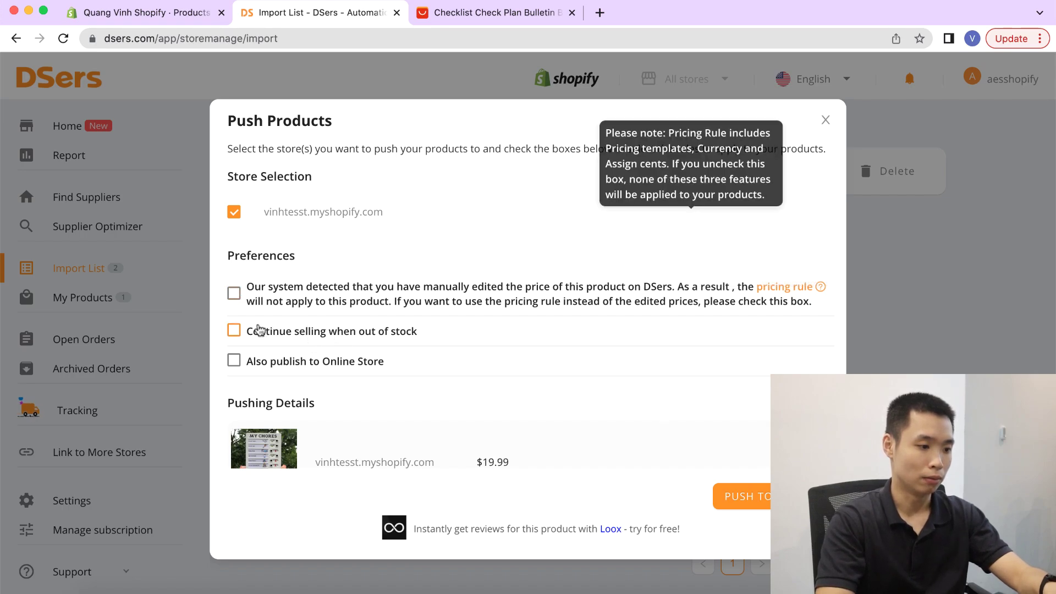
{"action": "left_click", "coordinate": [234, 360]}
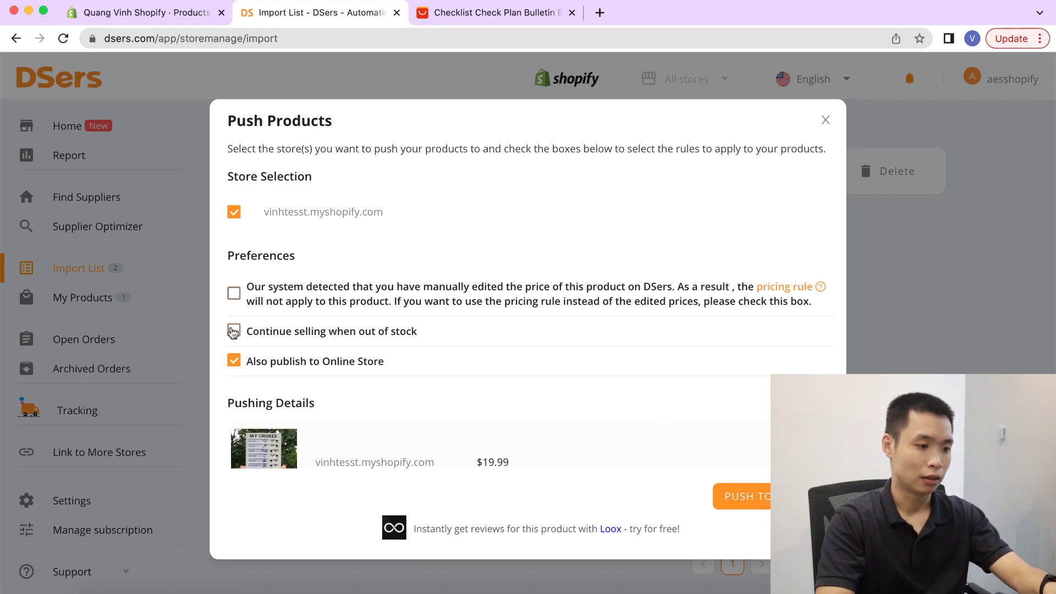
{"action": "left_click", "coordinate": [234, 293]}
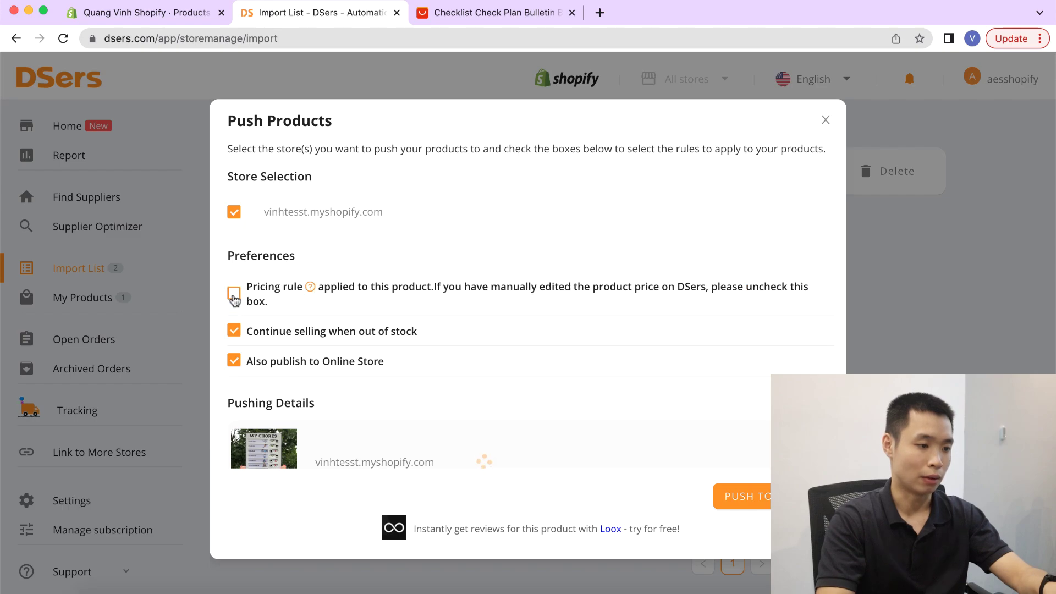
{"action": "left_click", "coordinate": [742, 496]}
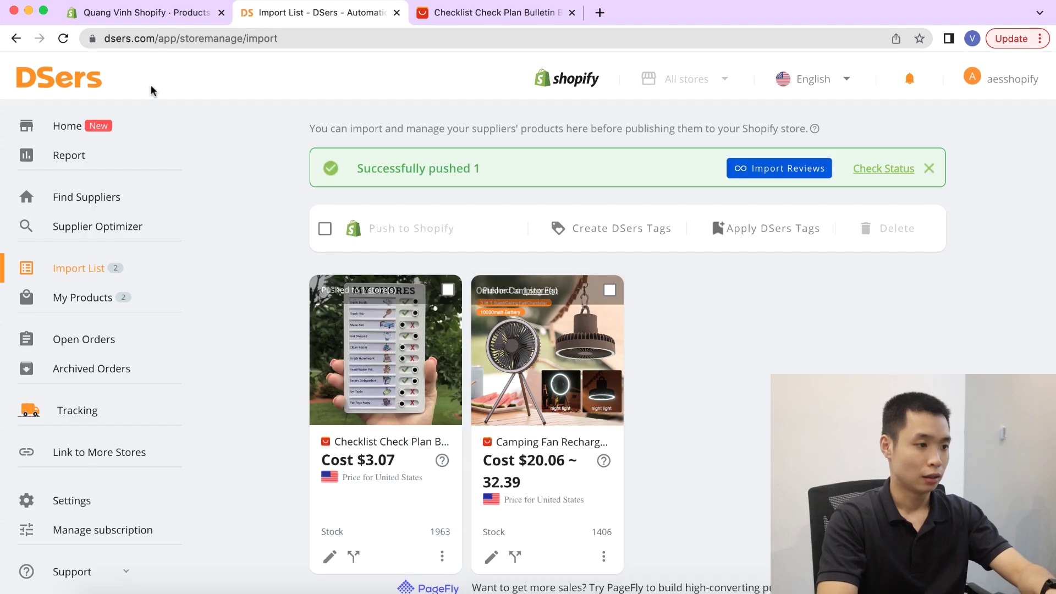
In the Shopify admin, refresh the product list and open Checklist Check Plan Bulletin Board to check its title, description, media and pricing.
{"action": "left_click", "coordinate": [148, 18]}
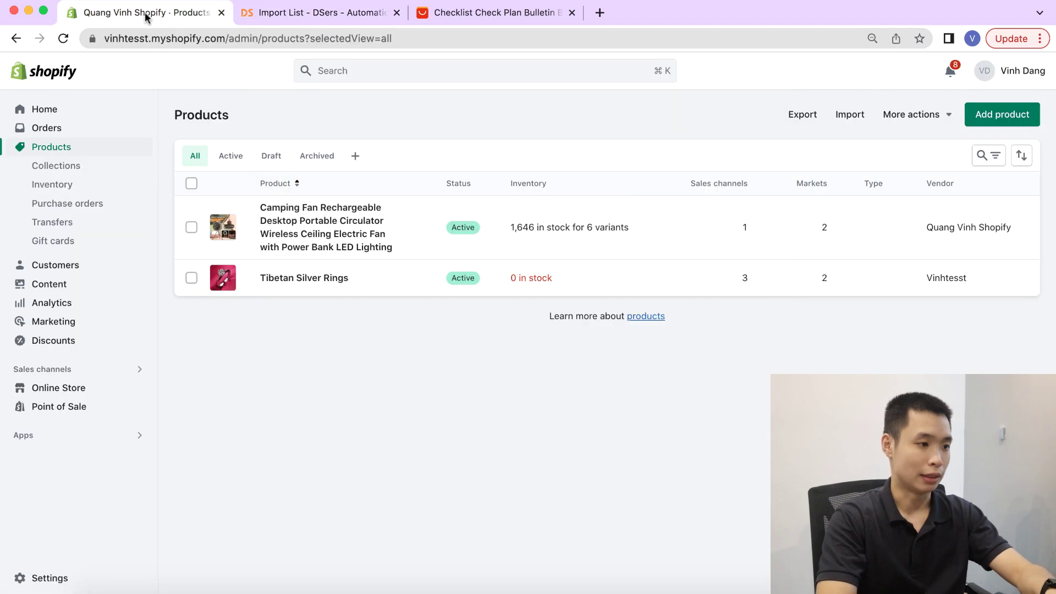
{"action": "left_click", "coordinate": [62, 40]}
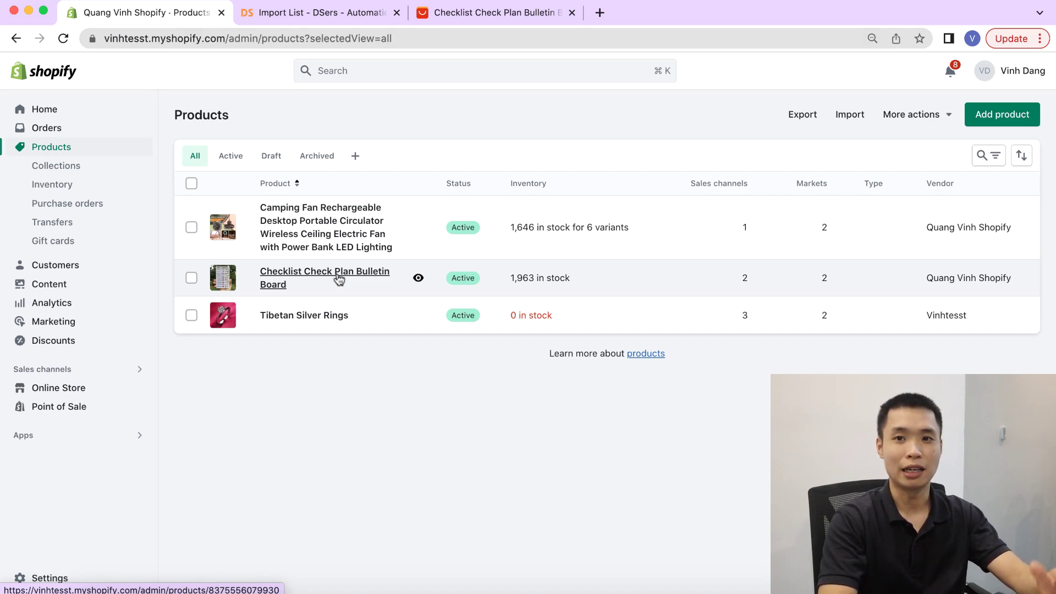
{"action": "left_click", "coordinate": [339, 280]}
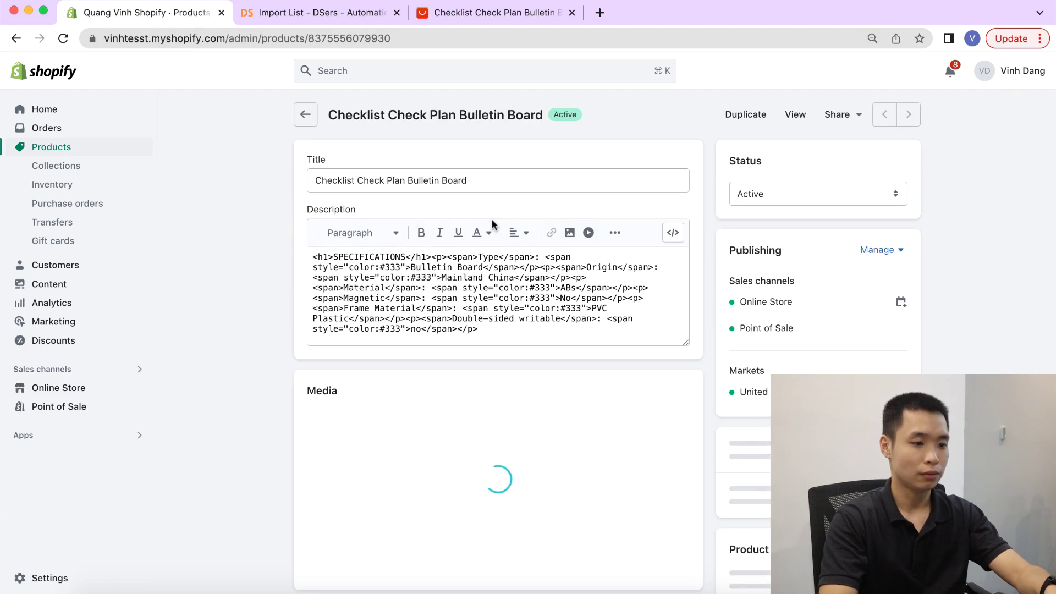
{"action": "left_click_drag", "start_coordinate": [494, 179], "coordinate": [216, 181]}
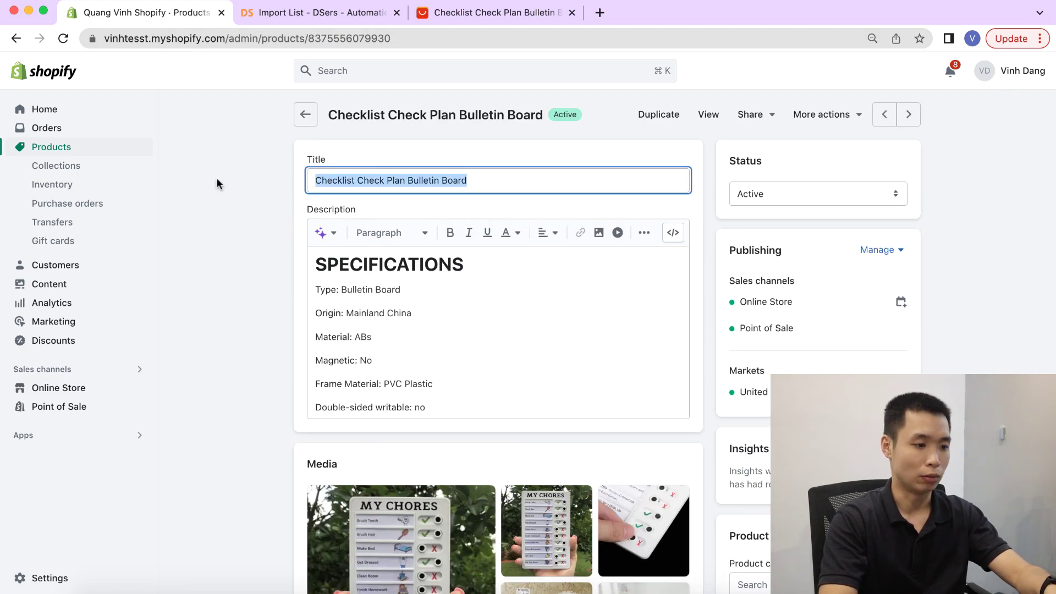
{"action": "scroll", "coordinate": [264, 467], "scroll_direction": "down", "scroll_amount": 7}
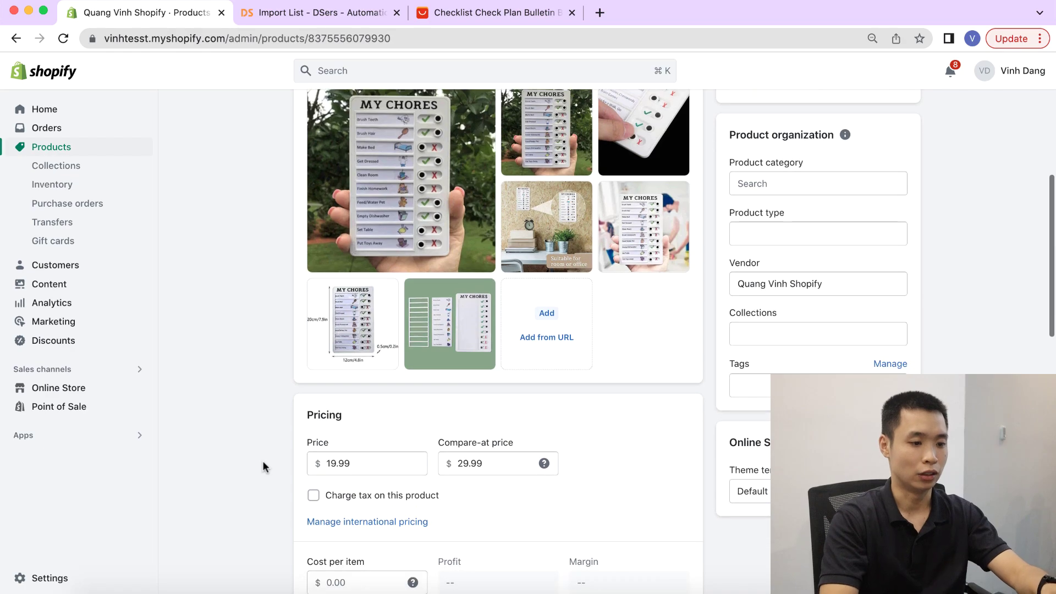
Revisit the DSers Import List, return to the product's Shopify admin page and close DSers.
{"action": "left_click", "coordinate": [346, 10]}
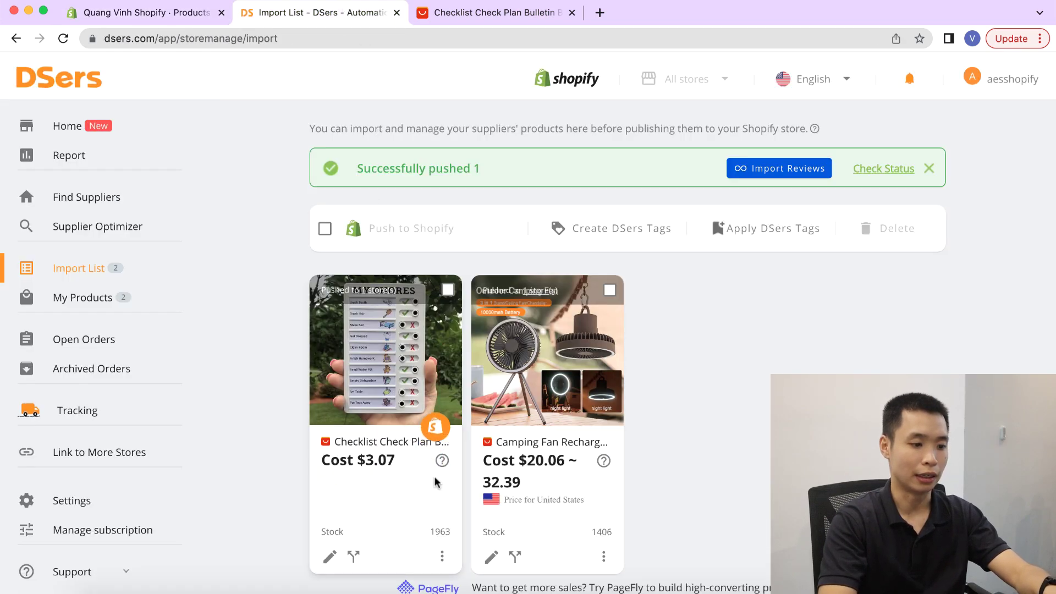
{"action": "left_click", "coordinate": [175, 12]}
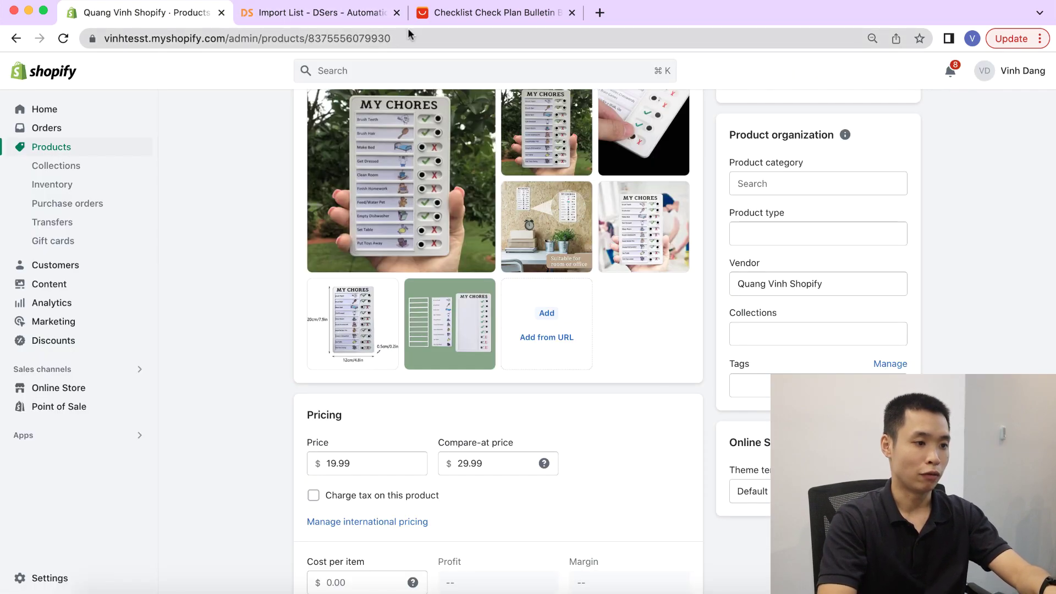
{"action": "left_click", "coordinate": [397, 12]}
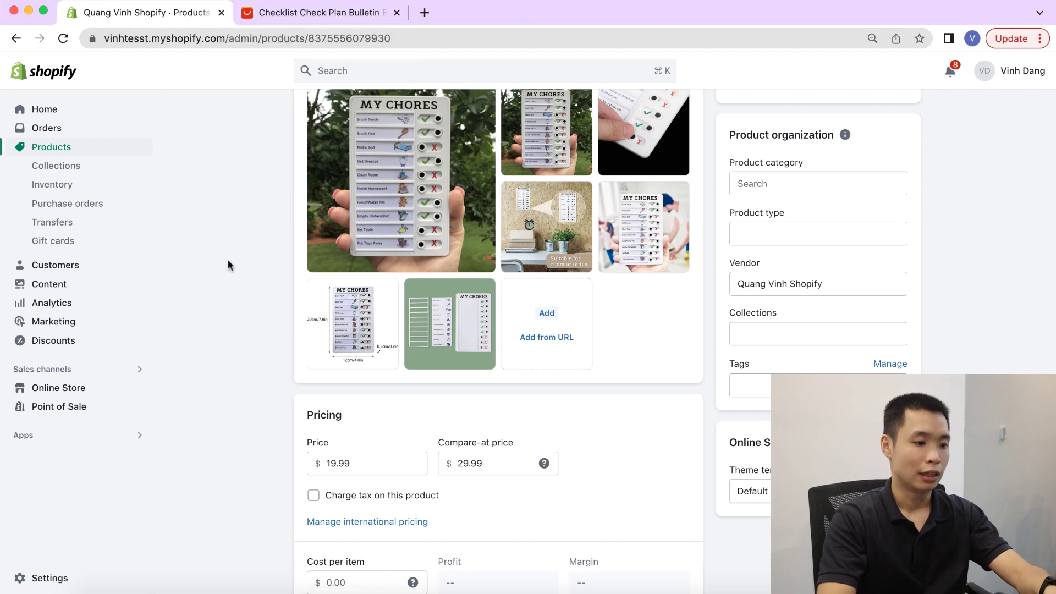
View the checklist board in the online store, examine its images, price and specifications, and return to its Shopify admin page.
{"action": "scroll", "coordinate": [228, 264], "scroll_direction": "down", "scroll_amount": 3}
{"action": "scroll", "coordinate": [235, 256], "scroll_direction": "down", "scroll_amount": 1}
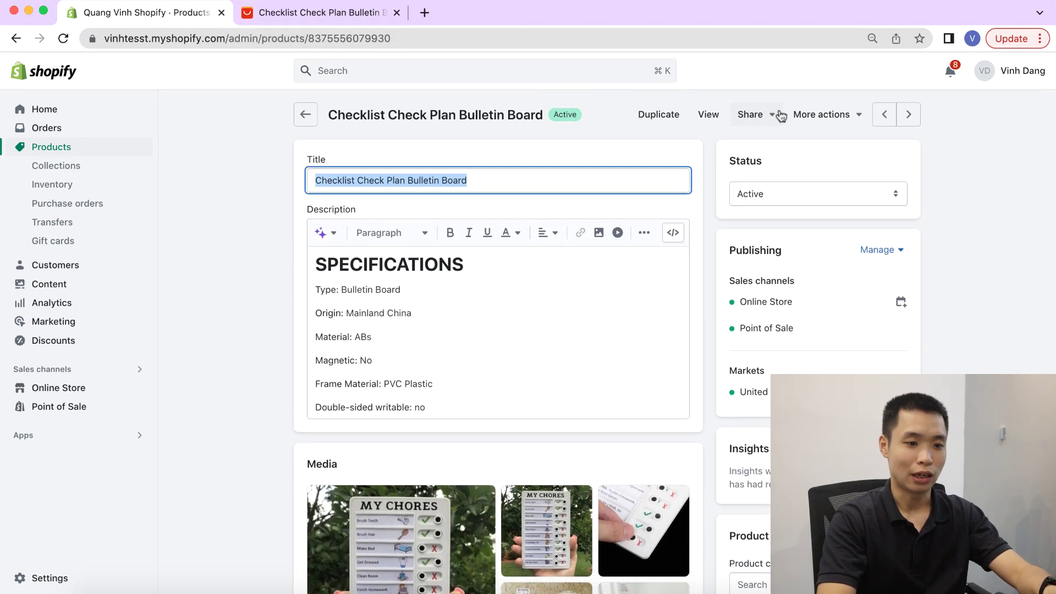
{"action": "left_click", "coordinate": [707, 116]}
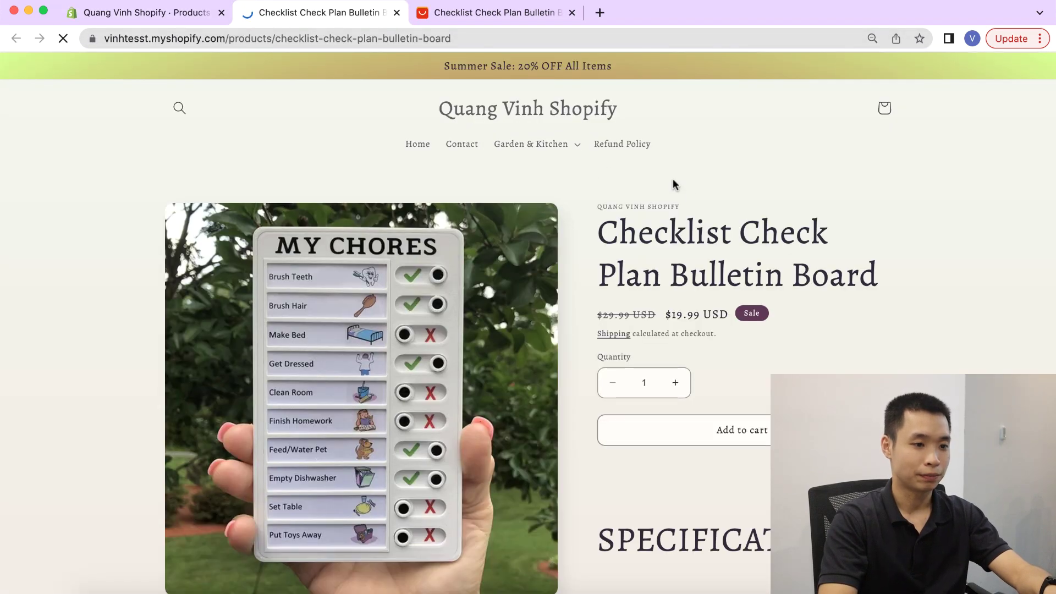
{"action": "scroll", "coordinate": [691, 189], "scroll_direction": "down", "scroll_amount": 2}
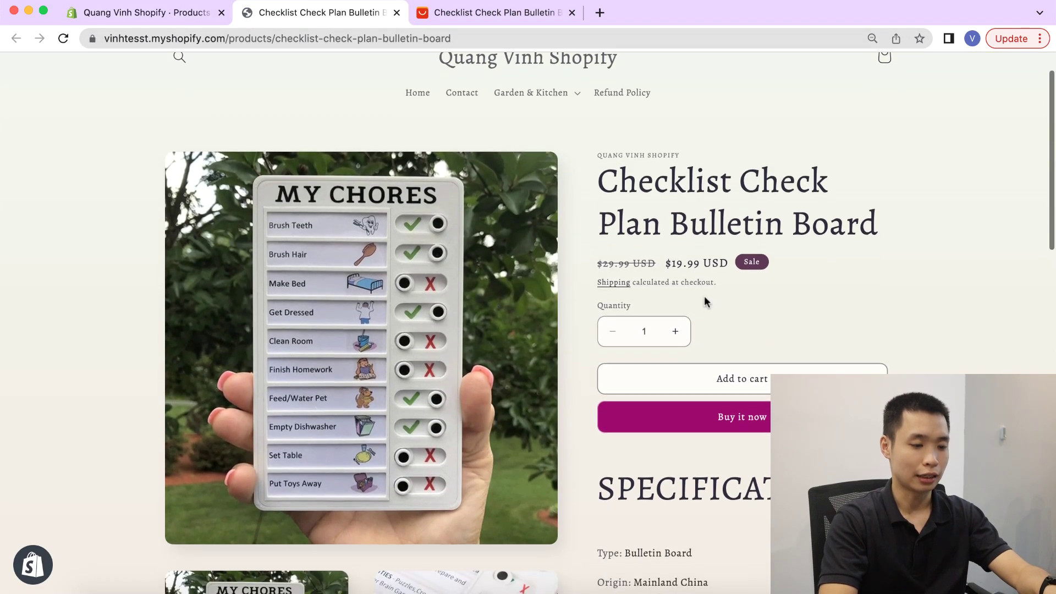
{"action": "scroll", "coordinate": [608, 368], "scroll_direction": "down", "scroll_amount": 7}
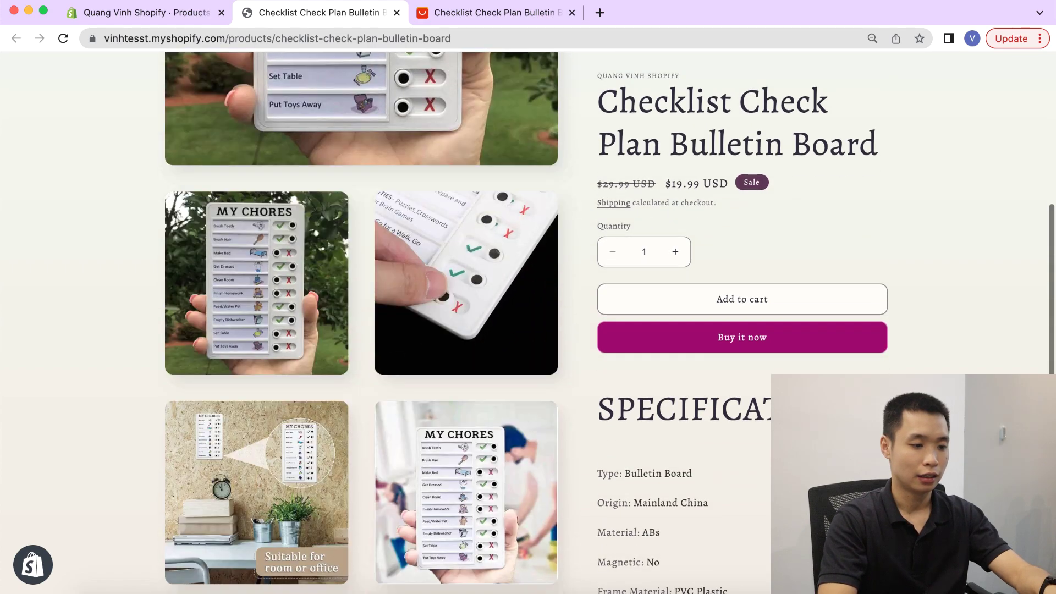
{"action": "scroll", "coordinate": [473, 325], "scroll_direction": "down", "scroll_amount": 8}
{"action": "scroll", "coordinate": [473, 324], "scroll_direction": "up", "scroll_amount": 3}
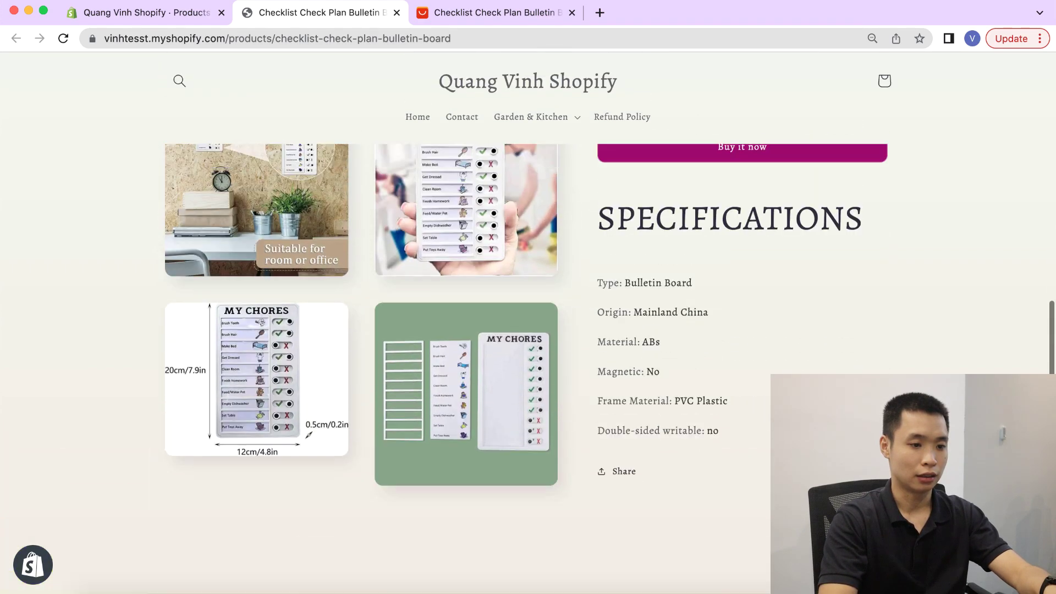
{"action": "scroll", "coordinate": [473, 324], "scroll_direction": "up", "scroll_amount": 8}
{"action": "scroll", "coordinate": [474, 325], "scroll_direction": "down", "scroll_amount": 6}
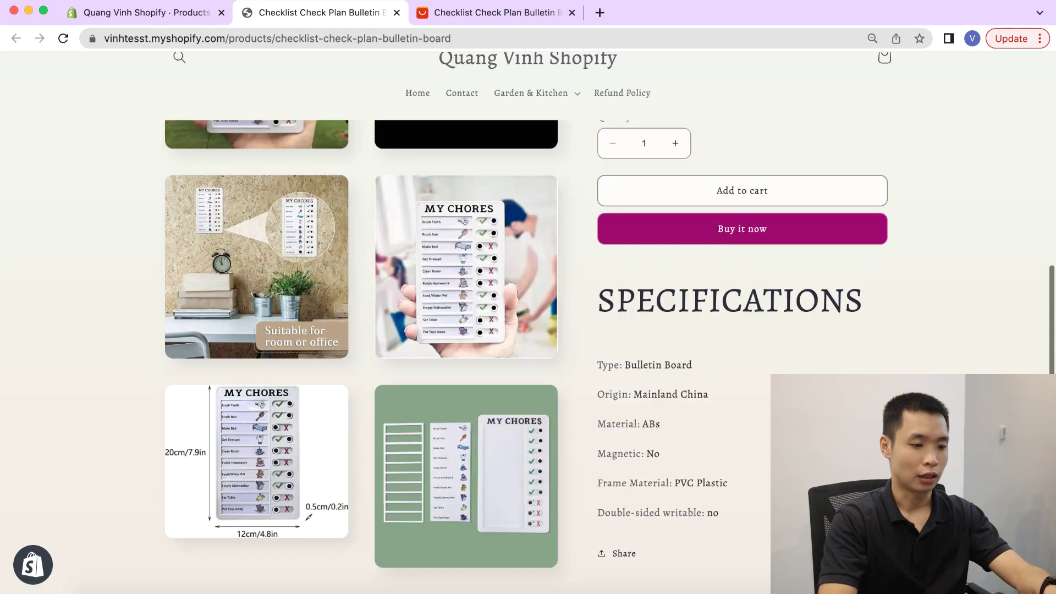
{"action": "scroll", "coordinate": [473, 325], "scroll_direction": "up", "scroll_amount": 8}
{"action": "scroll", "coordinate": [473, 324], "scroll_direction": "down", "scroll_amount": 10}
{"action": "scroll", "coordinate": [473, 324], "scroll_direction": "up", "scroll_amount": 7}
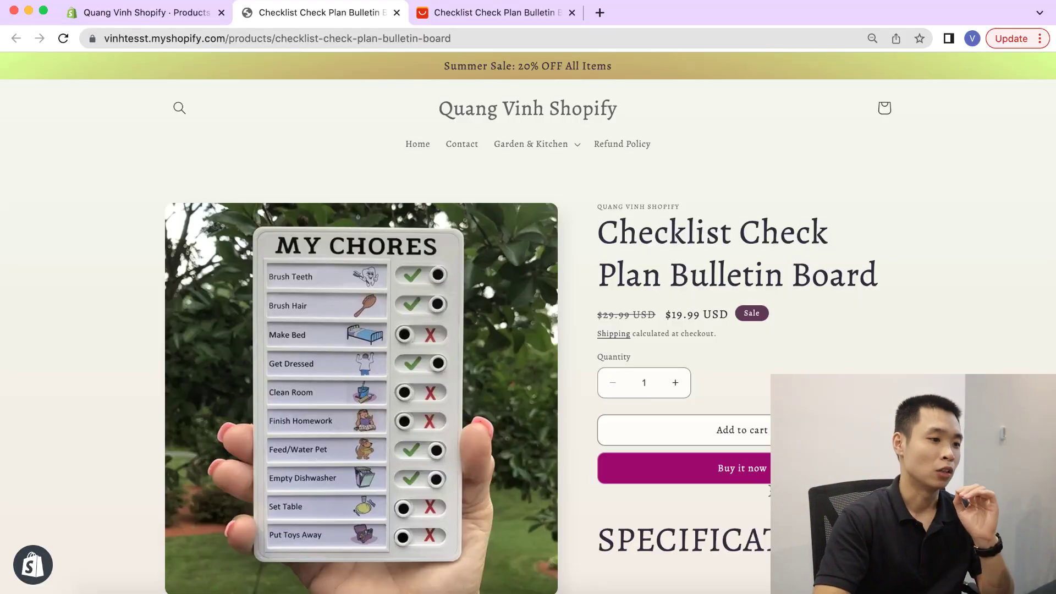
{"action": "left_click", "coordinate": [104, 12]}
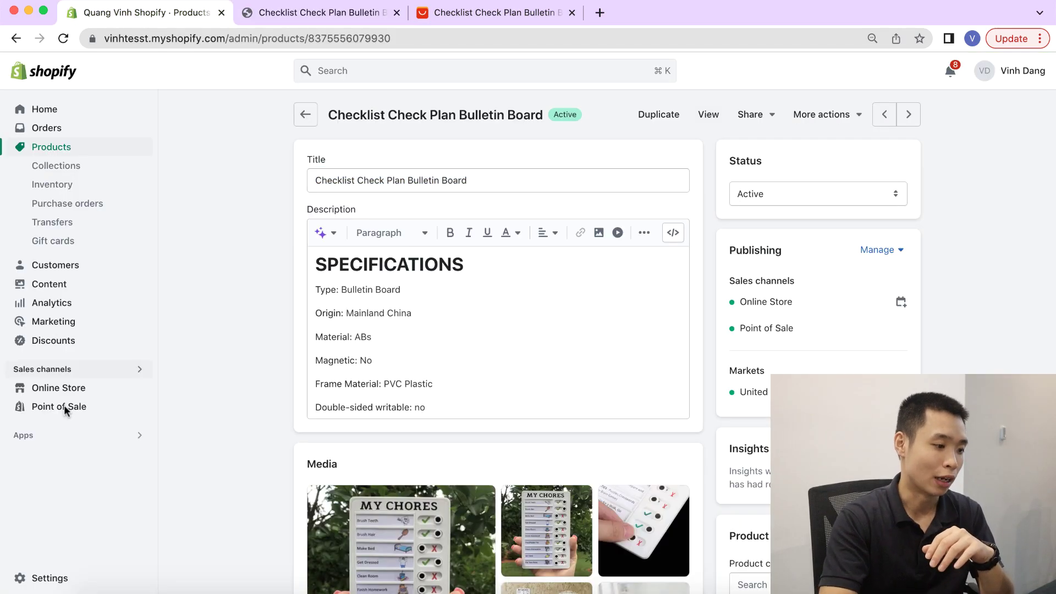
Search the Shopify App Store for "gempages" from the admin search.
{"action": "left_click", "coordinate": [63, 444]}
{"action": "type", "text": "femp"}
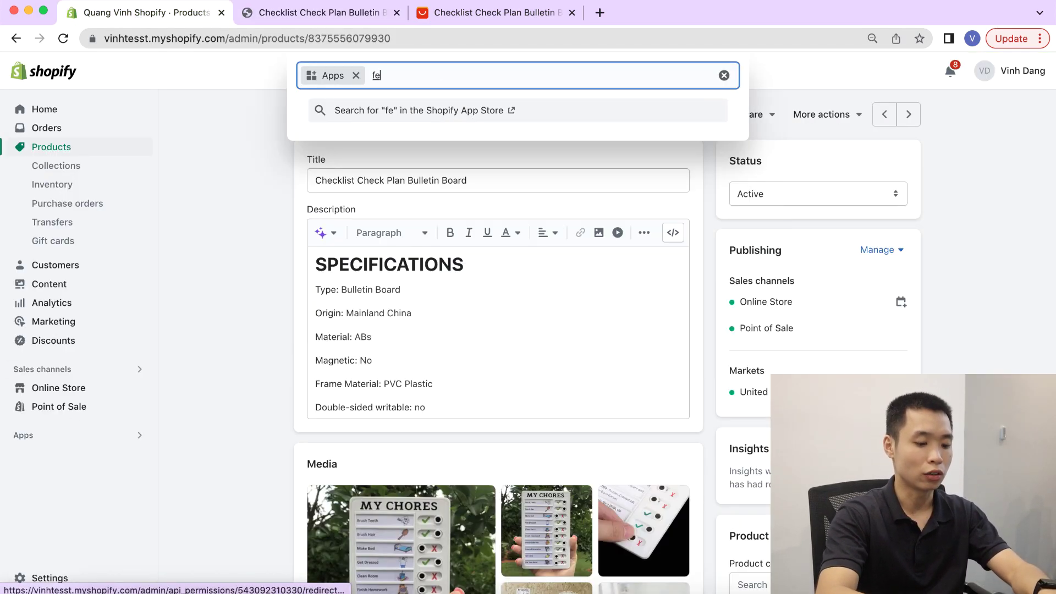
{"action": "key", "text": "BackSpace"}
{"action": "key", "text": "BackSpace"}
{"action": "key", "text": "BackSpace"}
{"action": "key", "text": "BackSpace"}
{"action": "key", "text": "BackSpace"}
{"action": "type", "text": "gempage"}
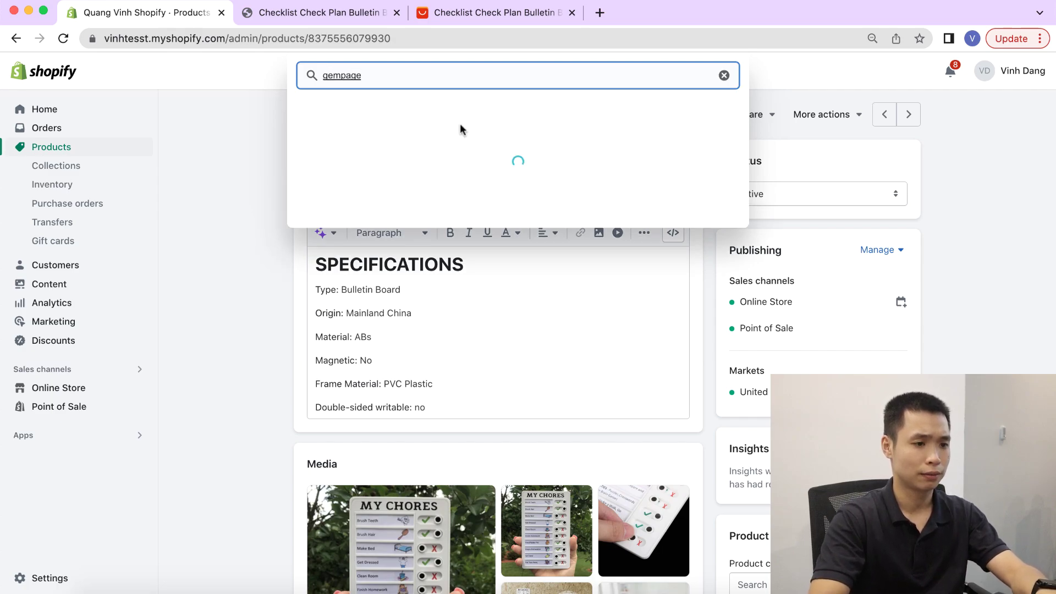
{"action": "type", "text": "s"}
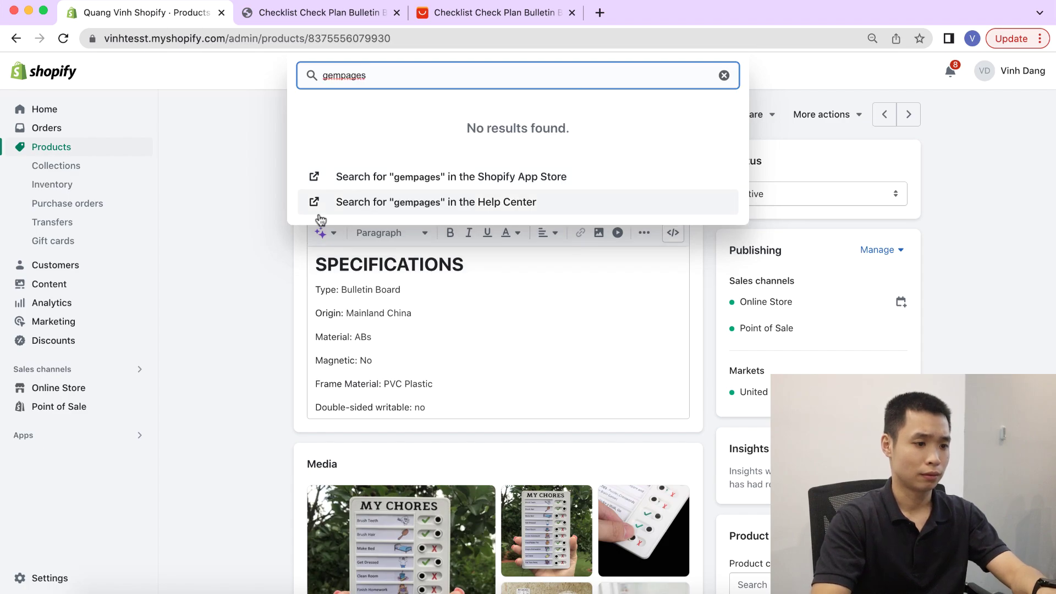
{"action": "left_click", "coordinate": [445, 180]}
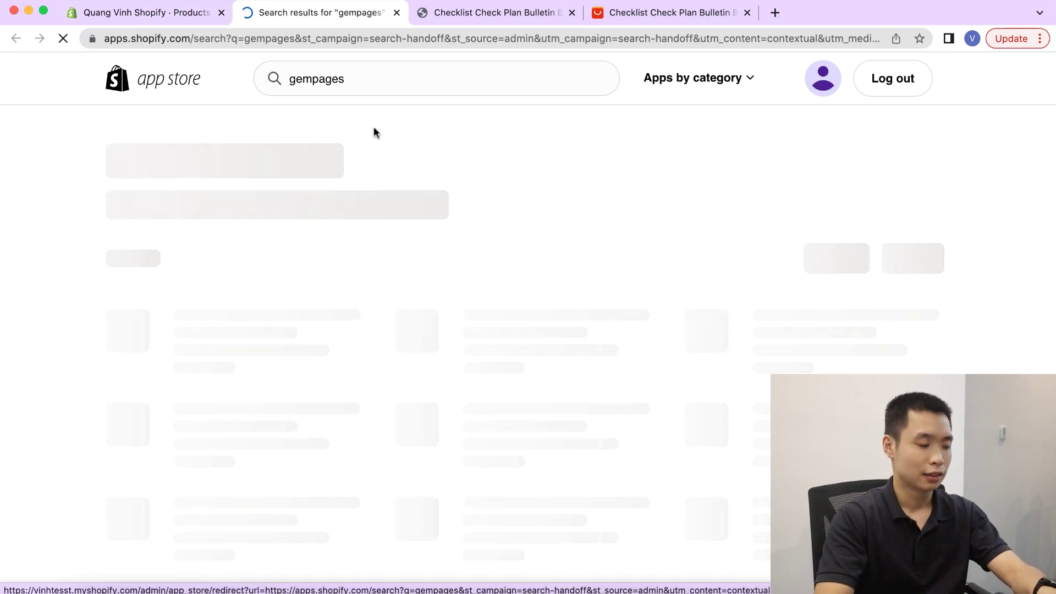
Open the GemPages Landing Page Builder listing, add the app and approve its installation on the store.
{"action": "left_click", "coordinate": [608, 0]}
{"action": "left_click", "coordinate": [458, 203]}
{"action": "left_click", "coordinate": [203, 278]}
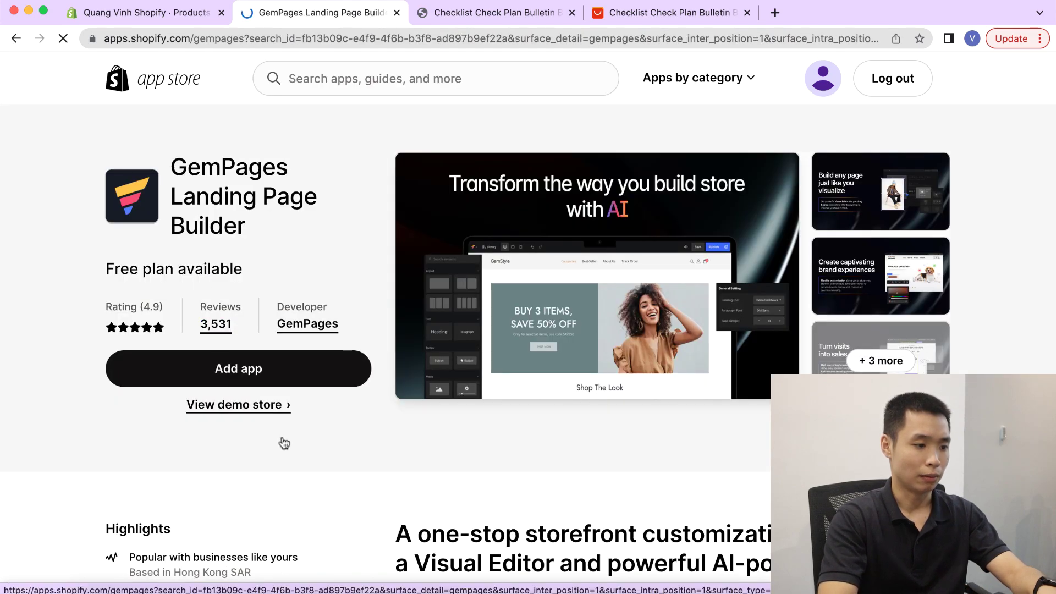
{"action": "left_click", "coordinate": [263, 373]}
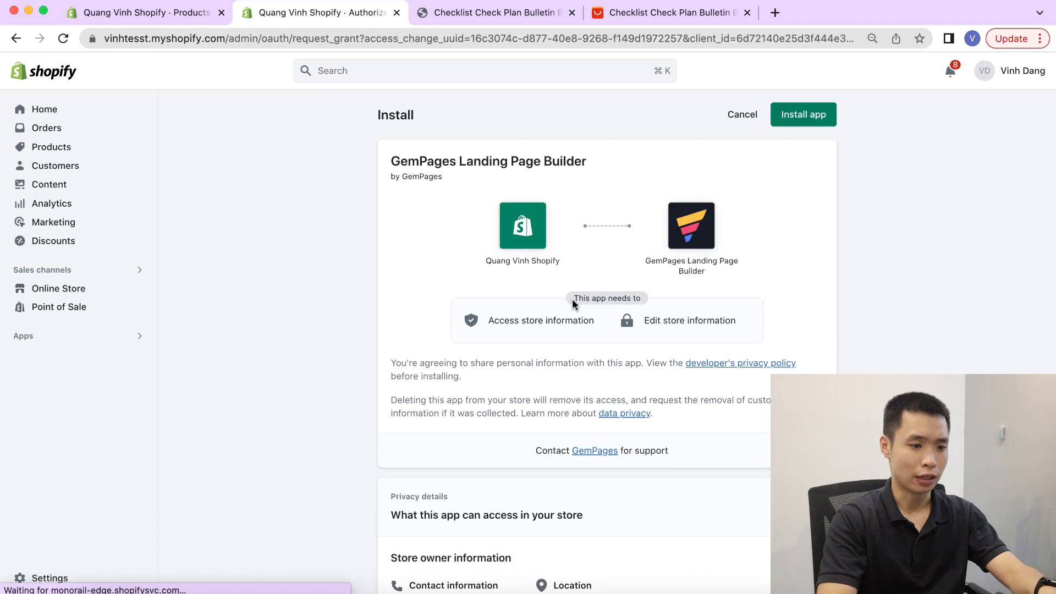
{"action": "scroll", "coordinate": [583, 328], "scroll_direction": "down", "scroll_amount": 1}
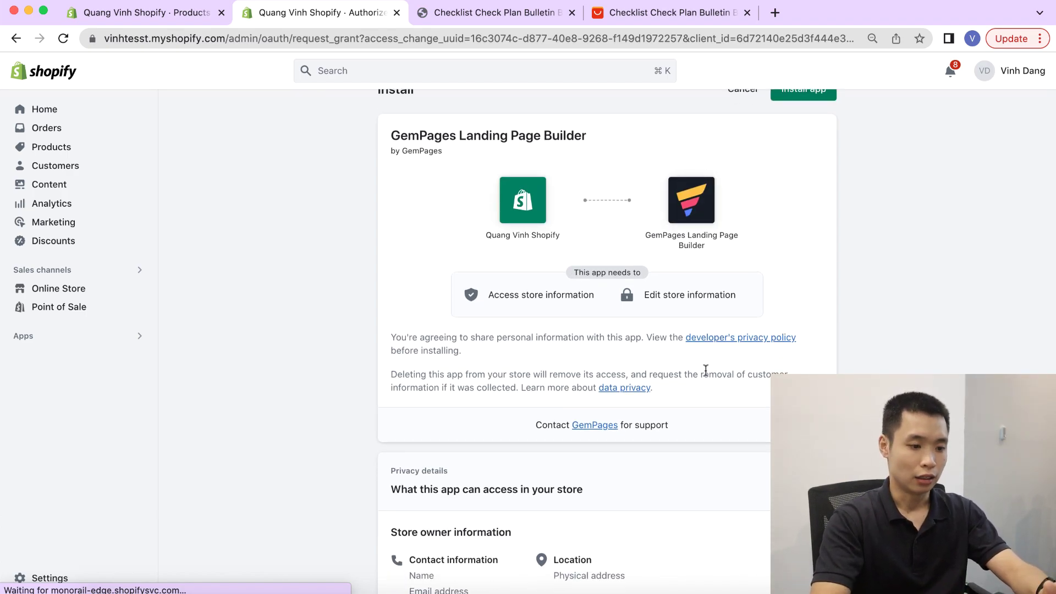
{"action": "scroll", "coordinate": [702, 371], "scroll_direction": "up", "scroll_amount": 1}
{"action": "left_click", "coordinate": [801, 114]}
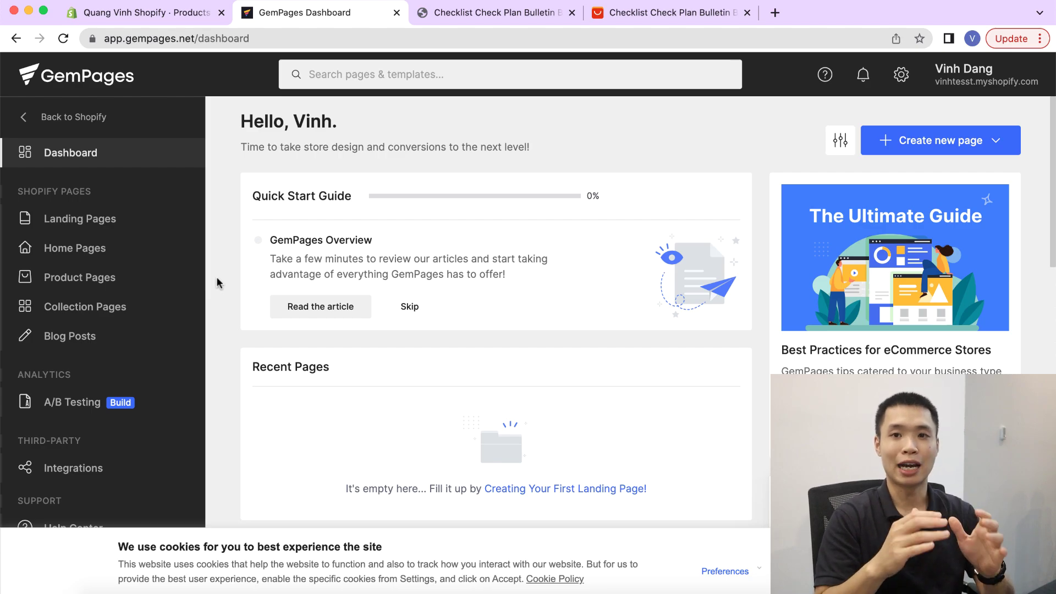
Revisit the Checklist Check Plan Bulletin Board page in the Shopify admin to review its title, and return to the GemPages dashboard.
{"action": "left_click", "coordinate": [146, 13]}
{"action": "left_click", "coordinate": [489, 307]}
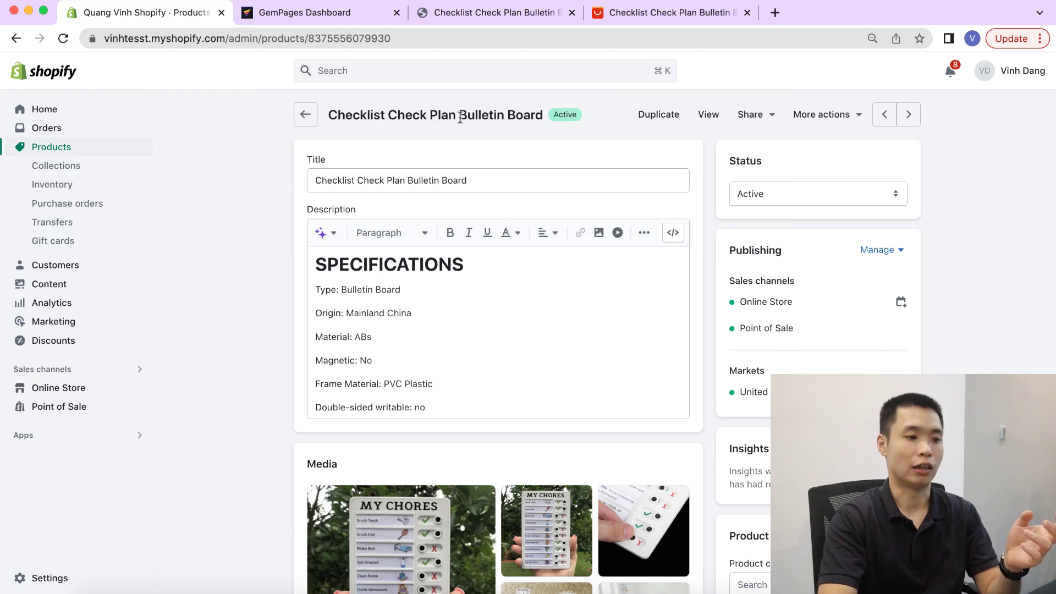
{"action": "left_click_drag", "start_coordinate": [456, 116], "coordinate": [541, 112]}
{"action": "left_click", "coordinate": [401, 112]}
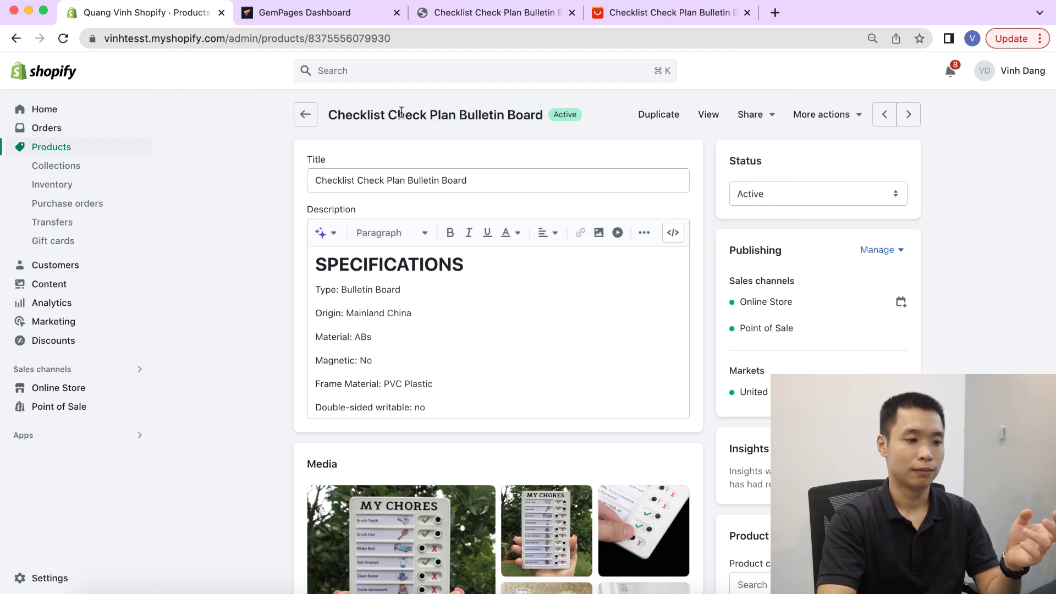
{"action": "left_click_drag", "start_coordinate": [388, 116], "coordinate": [582, 121]}
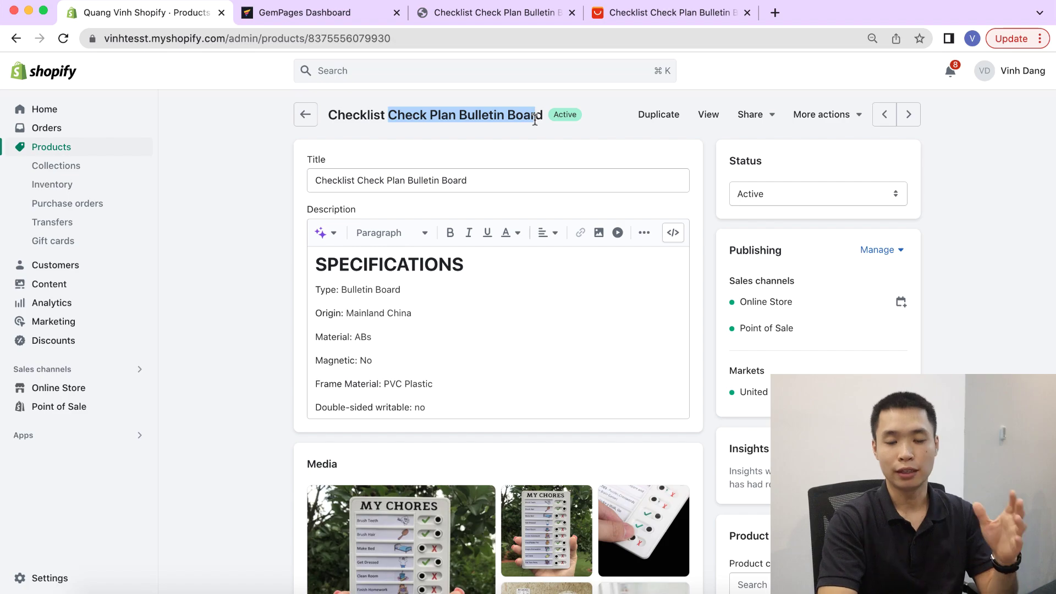
{"action": "left_click", "coordinate": [335, 19]}
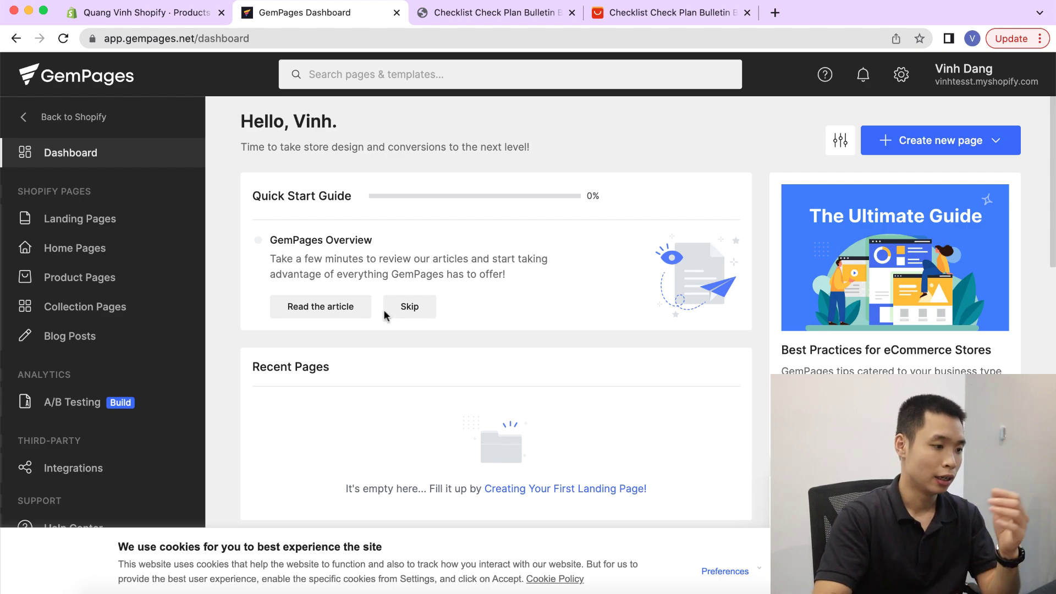
Create a new product page template in GemPages and delete its default Product(dynamic) section.
{"action": "left_click", "coordinate": [60, 278]}
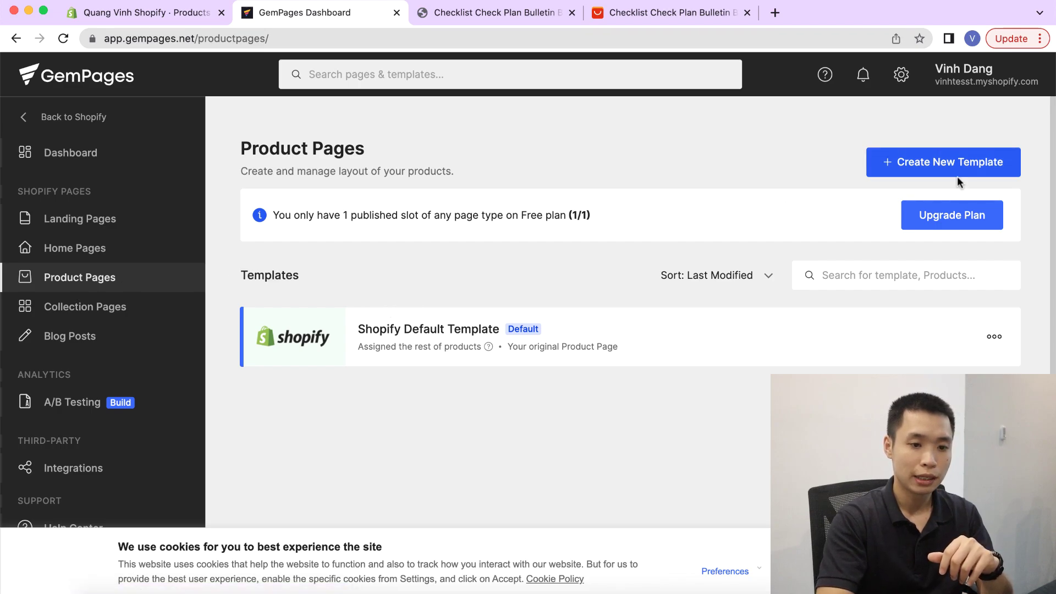
{"action": "left_click", "coordinate": [956, 164]}
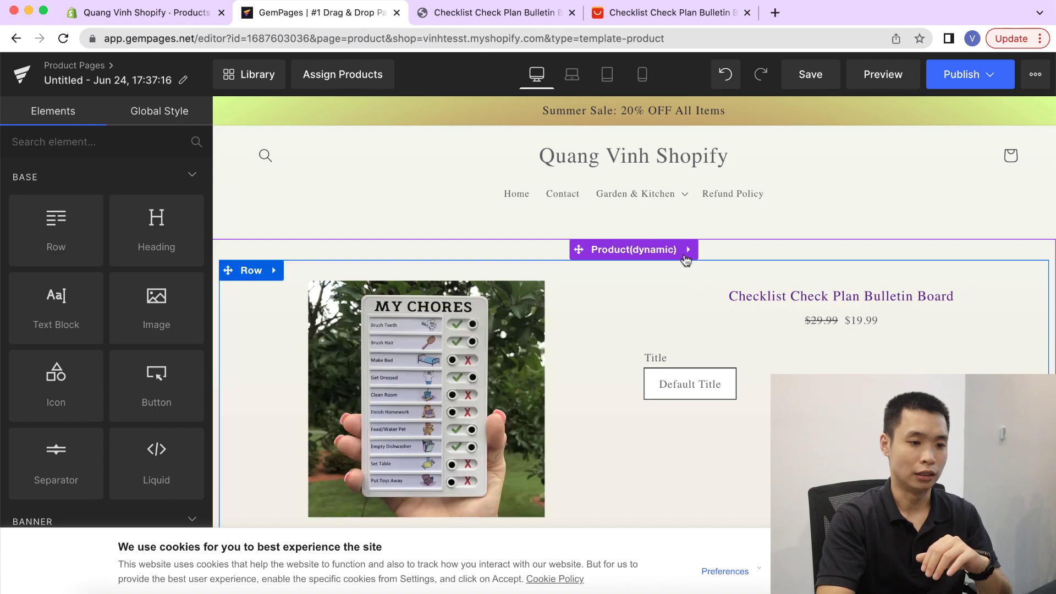
{"action": "left_click", "coordinate": [688, 250]}
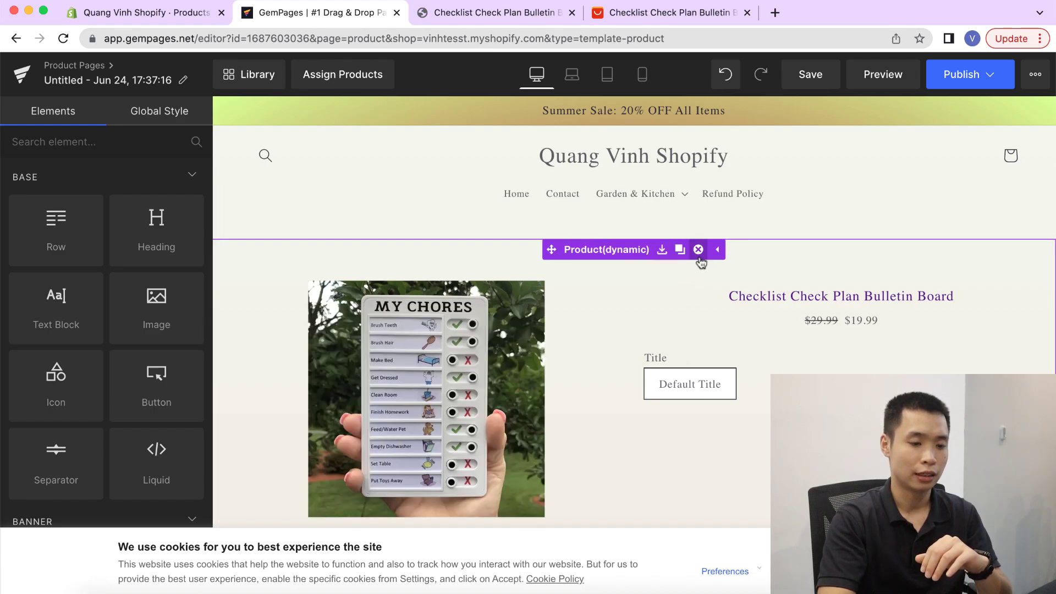
{"action": "left_click", "coordinate": [699, 250]}
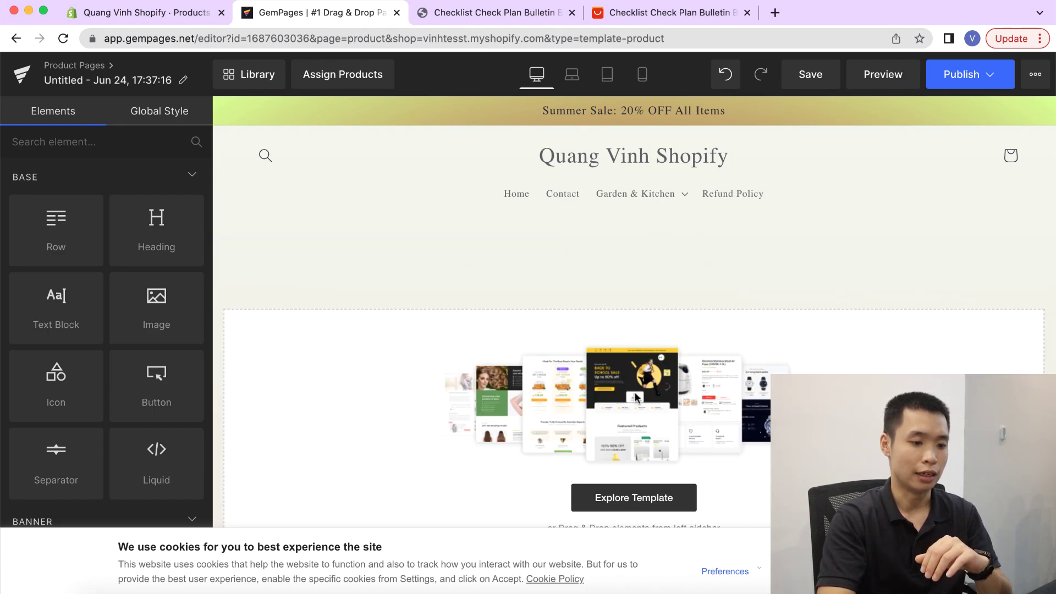
Open the template library from the empty canvas and examine the available product page designs.
{"action": "scroll", "coordinate": [635, 397], "scroll_direction": "down", "scroll_amount": 3}
{"action": "left_click", "coordinate": [653, 421]}
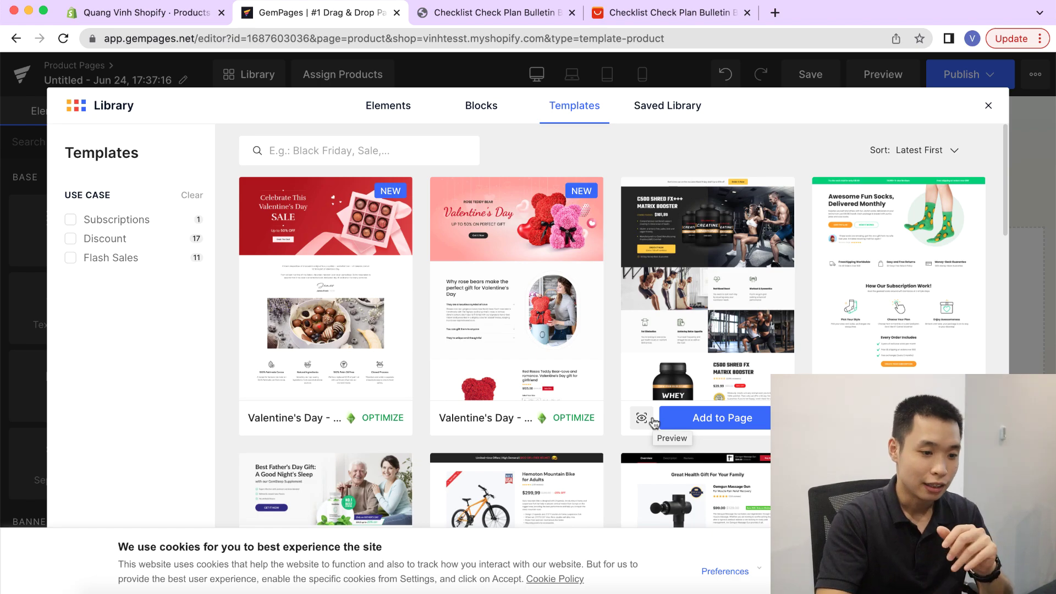
{"action": "scroll", "coordinate": [645, 330], "scroll_direction": "down", "scroll_amount": 5}
{"action": "scroll", "coordinate": [644, 329], "scroll_direction": "up", "scroll_amount": 5}
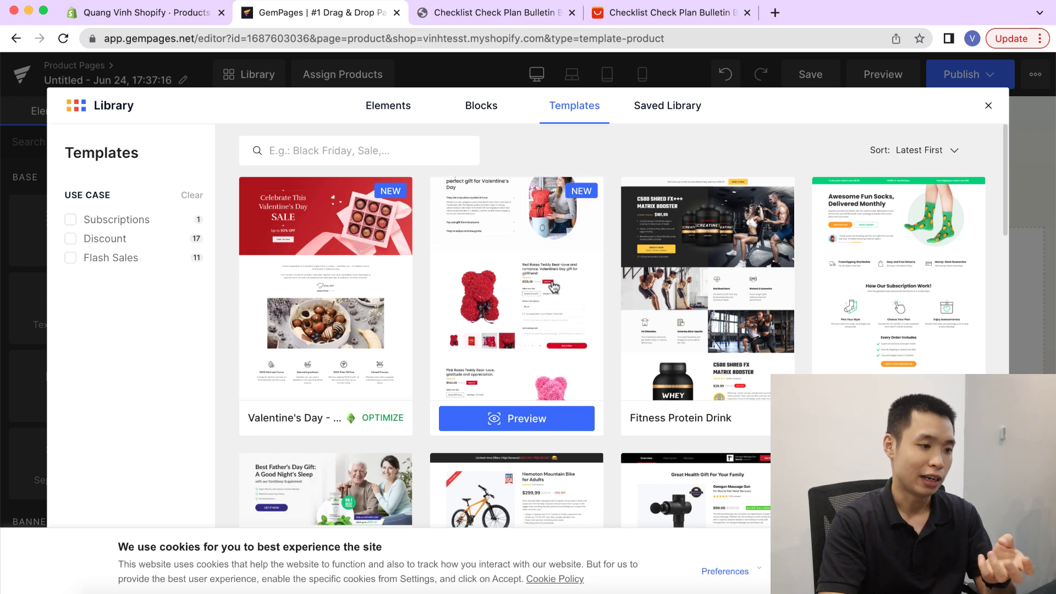
{"action": "scroll", "coordinate": [537, 296], "scroll_direction": "down", "scroll_amount": 2}
{"action": "scroll", "coordinate": [536, 296], "scroll_direction": "down", "scroll_amount": 5}
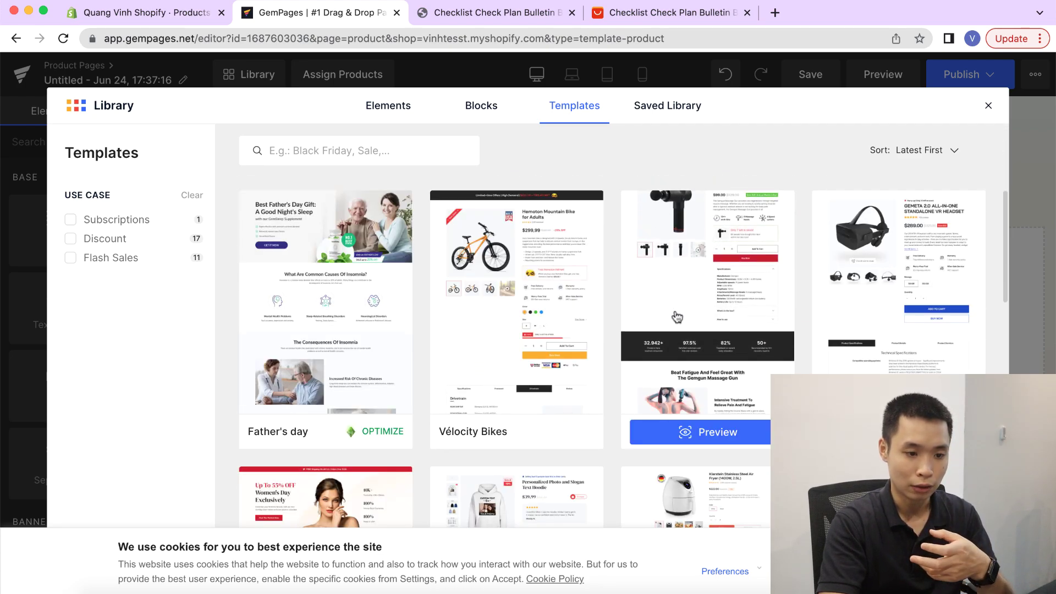
{"action": "scroll", "coordinate": [677, 308], "scroll_direction": "down", "scroll_amount": 4}
{"action": "scroll", "coordinate": [678, 318], "scroll_direction": "down", "scroll_amount": 1}
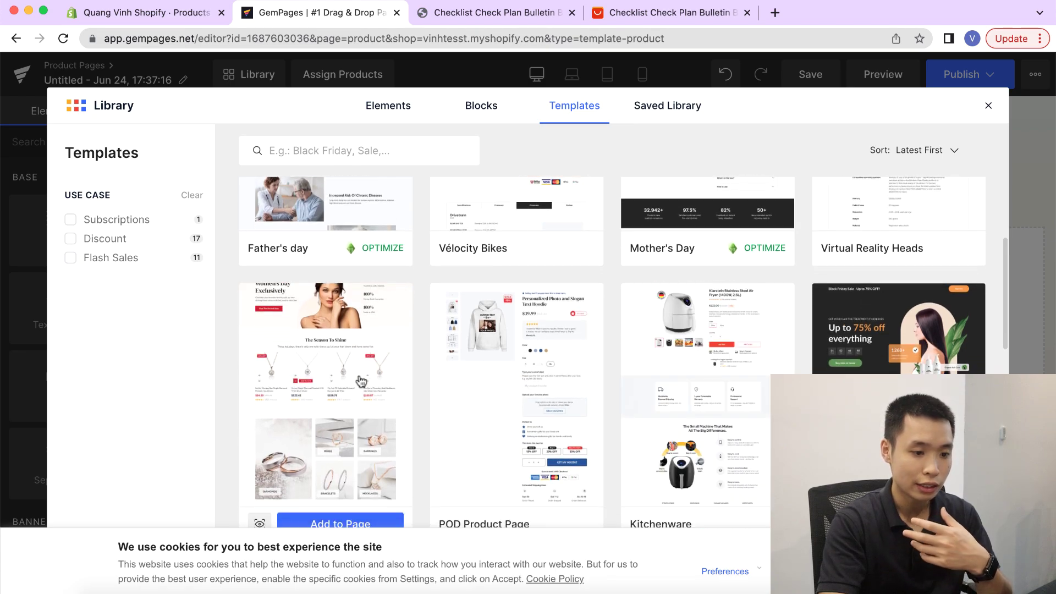
{"action": "scroll", "coordinate": [561, 380], "scroll_direction": "down", "scroll_amount": 1}
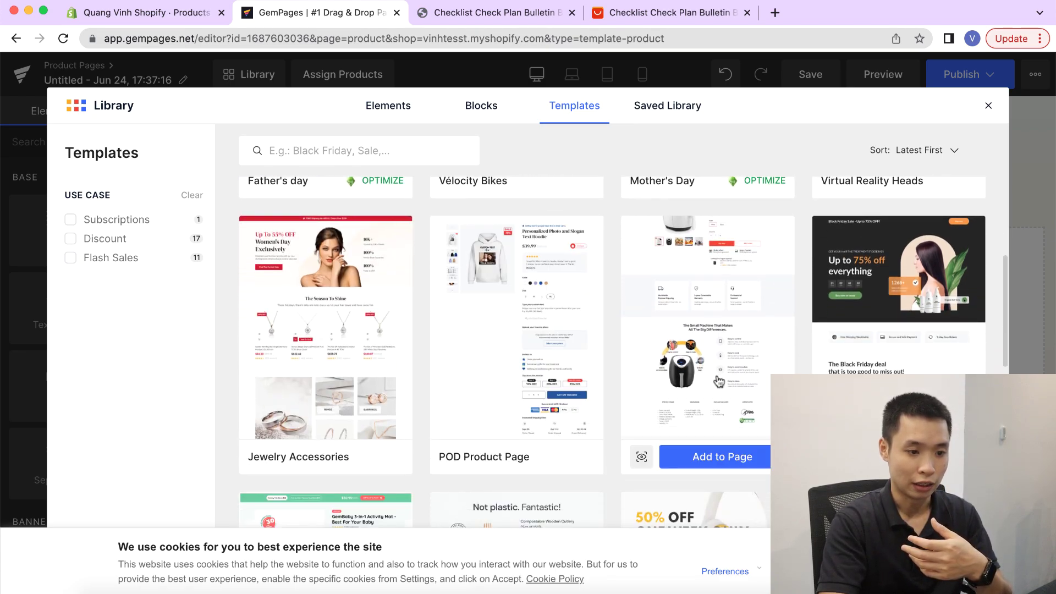
{"action": "scroll", "coordinate": [710, 330], "scroll_direction": "down", "scroll_amount": 1}
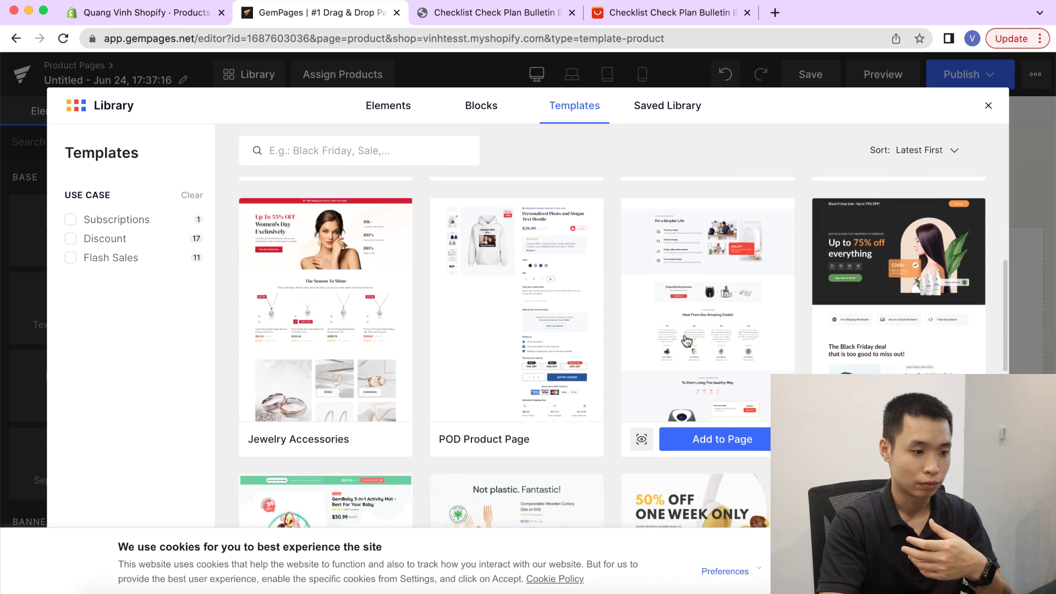
{"action": "scroll", "coordinate": [505, 333], "scroll_direction": "down", "scroll_amount": 10}
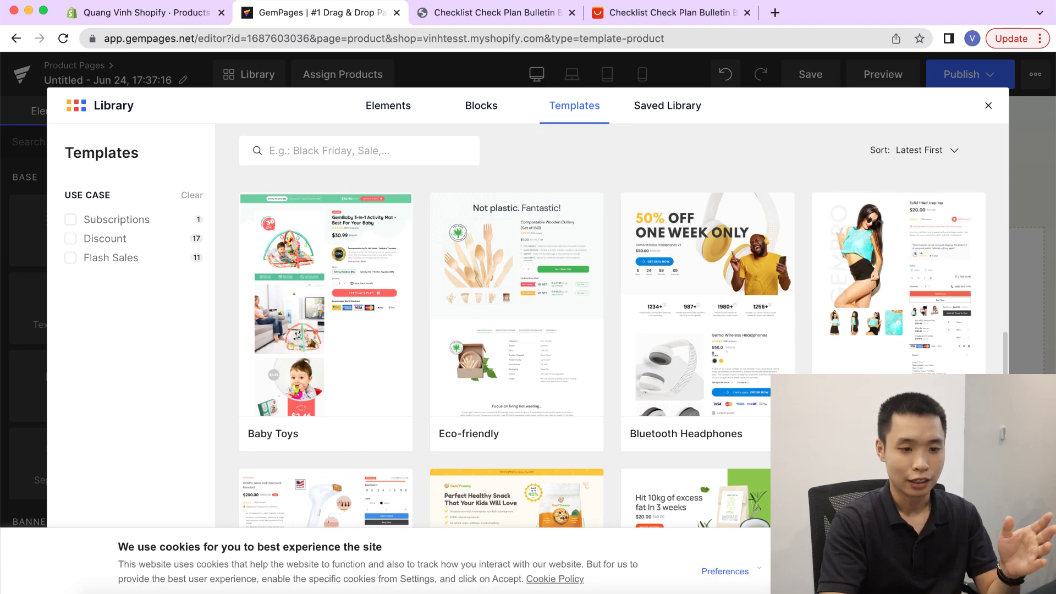
{"action": "scroll", "coordinate": [613, 350], "scroll_direction": "down", "scroll_amount": 5}
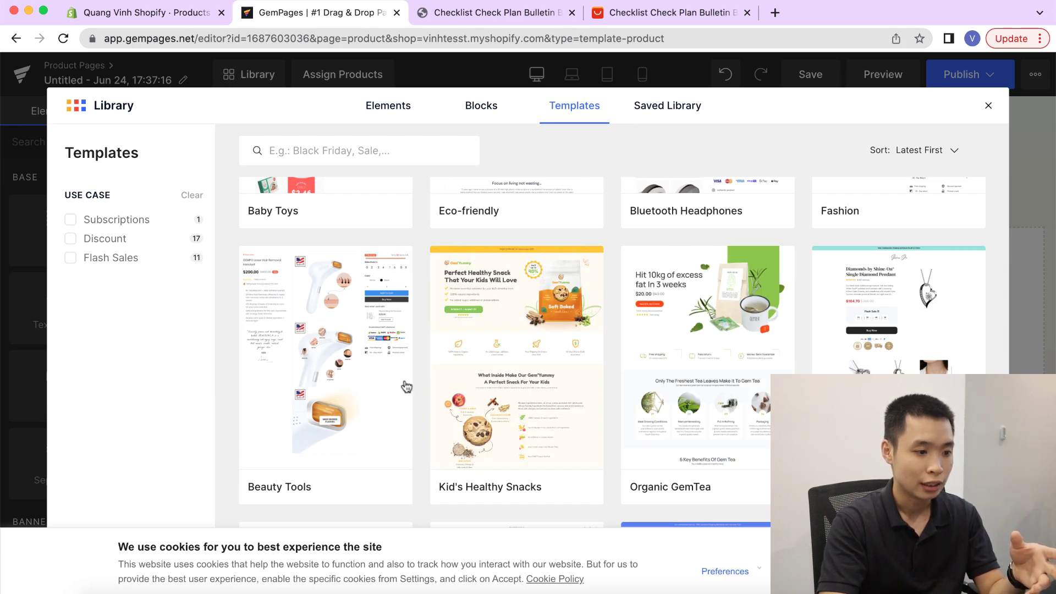
{"action": "scroll", "coordinate": [405, 384], "scroll_direction": "down", "scroll_amount": 3}
{"action": "scroll", "coordinate": [612, 352], "scroll_direction": "down", "scroll_amount": 1}
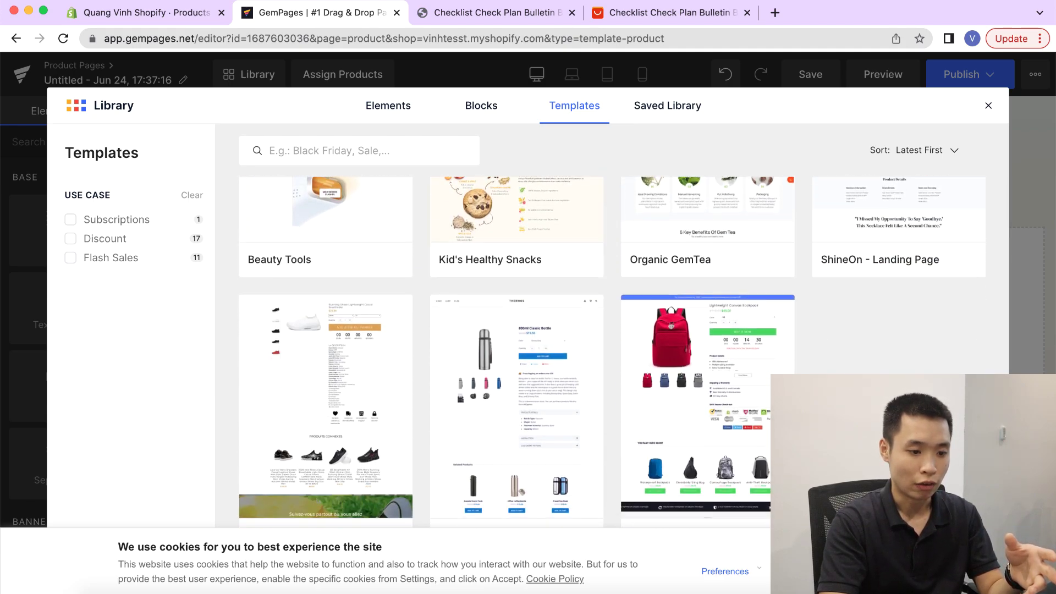
{"action": "scroll", "coordinate": [611, 352], "scroll_direction": "down", "scroll_amount": 1}
{"action": "mouse_move", "coordinate": [591, 386]}
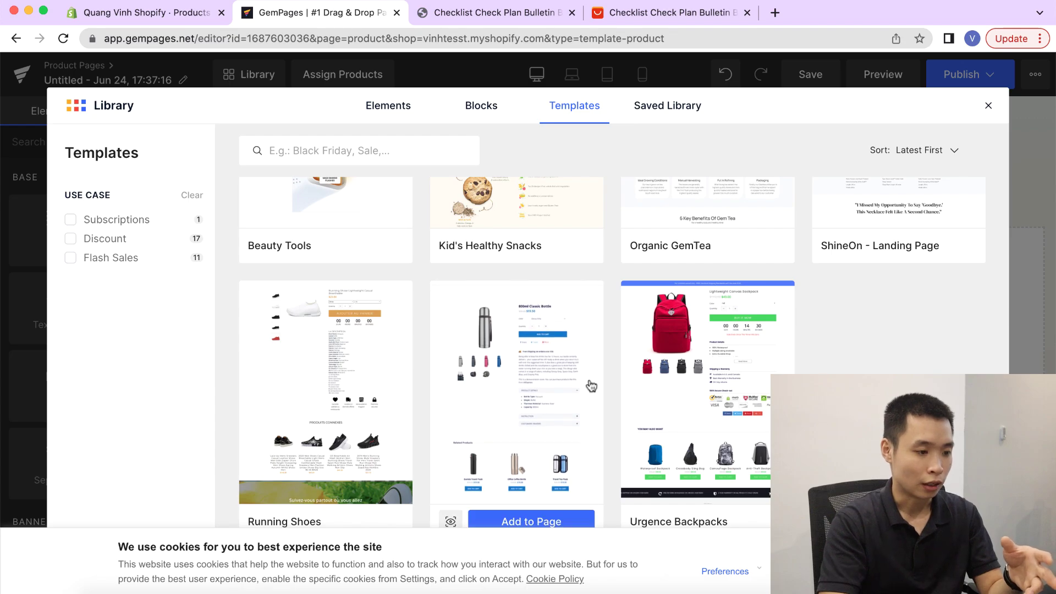
{"action": "scroll", "coordinate": [350, 435], "scroll_direction": "up", "scroll_amount": 3}
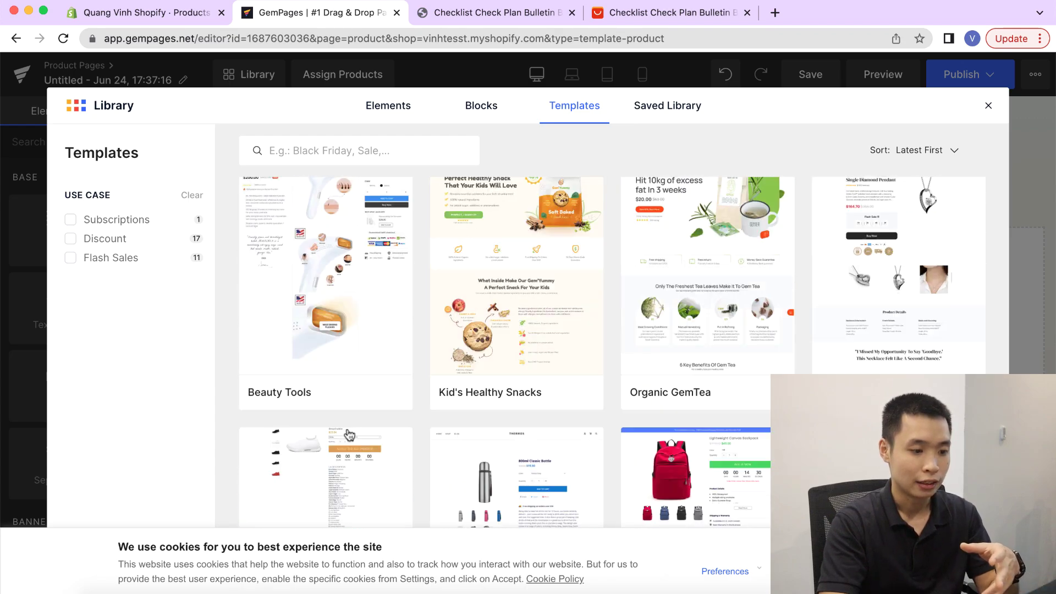
{"action": "scroll", "coordinate": [350, 434], "scroll_direction": "down", "scroll_amount": 10}
{"action": "scroll", "coordinate": [349, 435], "scroll_direction": "up", "scroll_amount": 3}
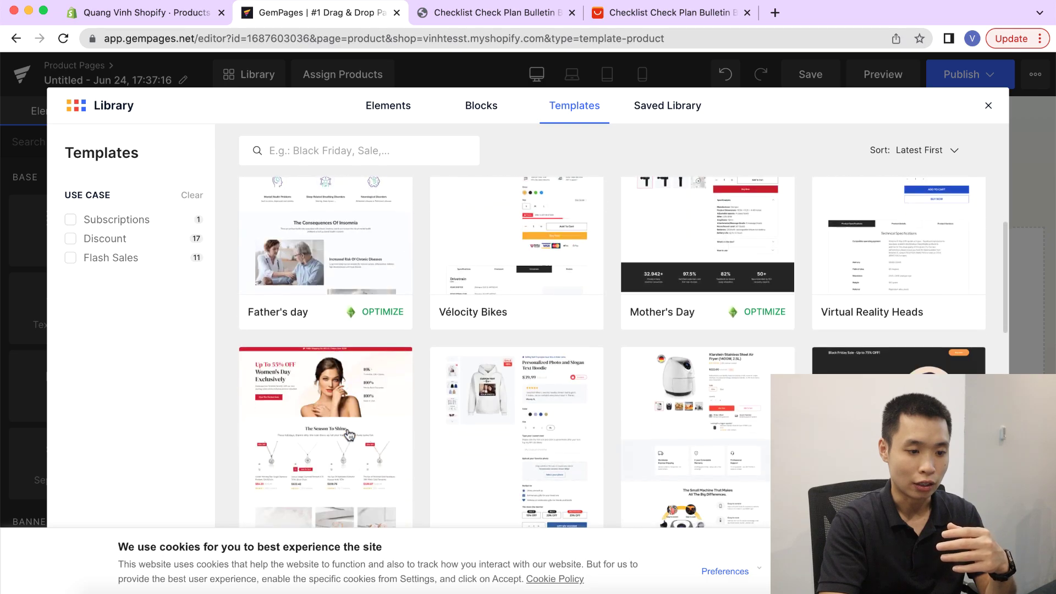
{"action": "scroll", "coordinate": [348, 429], "scroll_direction": "down", "scroll_amount": 4}
{"action": "scroll", "coordinate": [350, 431], "scroll_direction": "up", "scroll_amount": 2}
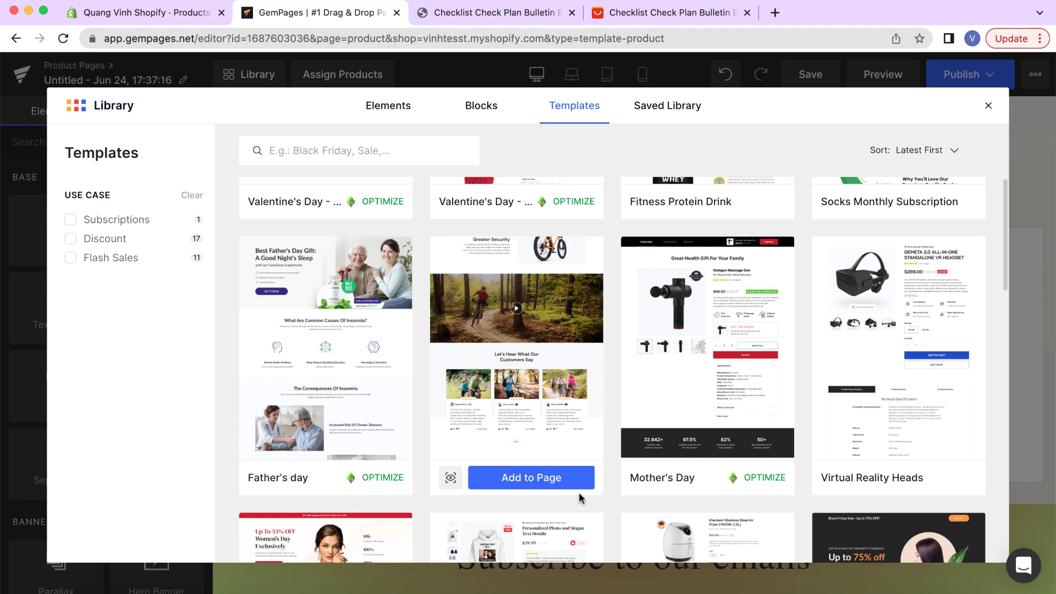
Add the Virtual Reality Heads template to the page and check how the checklist board's images, title and price fit its layout.
{"action": "mouse_move", "coordinate": [929, 481]}
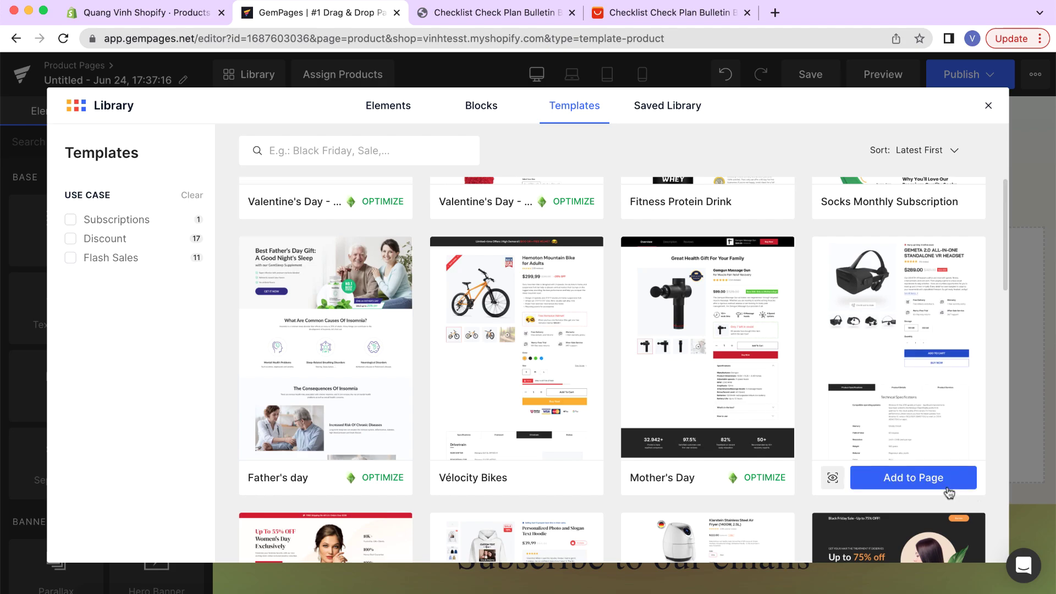
{"action": "key", "text": "Escape"}
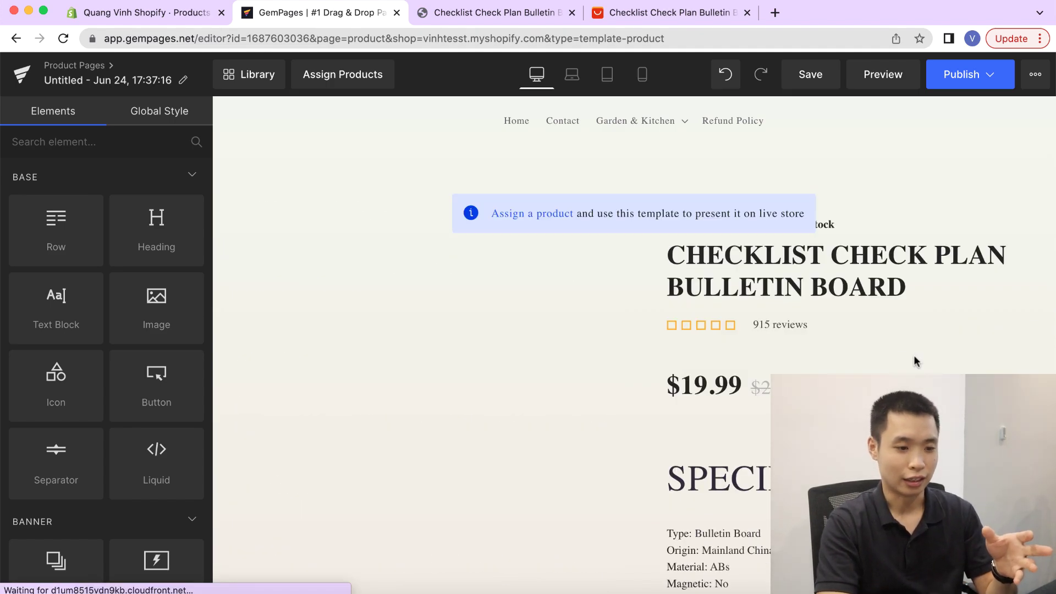
{"action": "scroll", "coordinate": [916, 361], "scroll_direction": "down", "scroll_amount": 3}
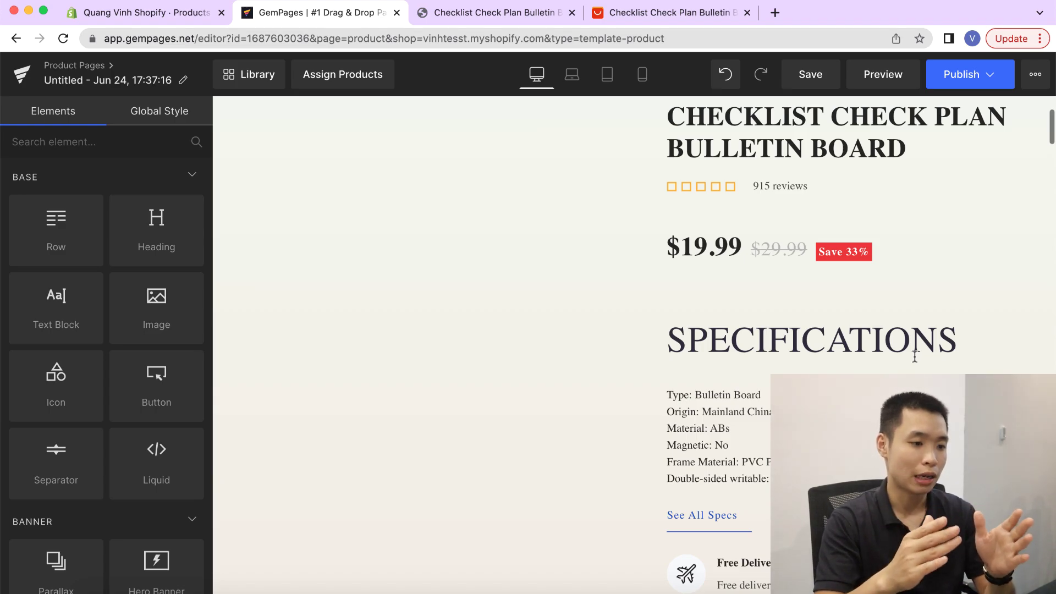
{"action": "scroll", "coordinate": [916, 358], "scroll_direction": "up", "scroll_amount": 1}
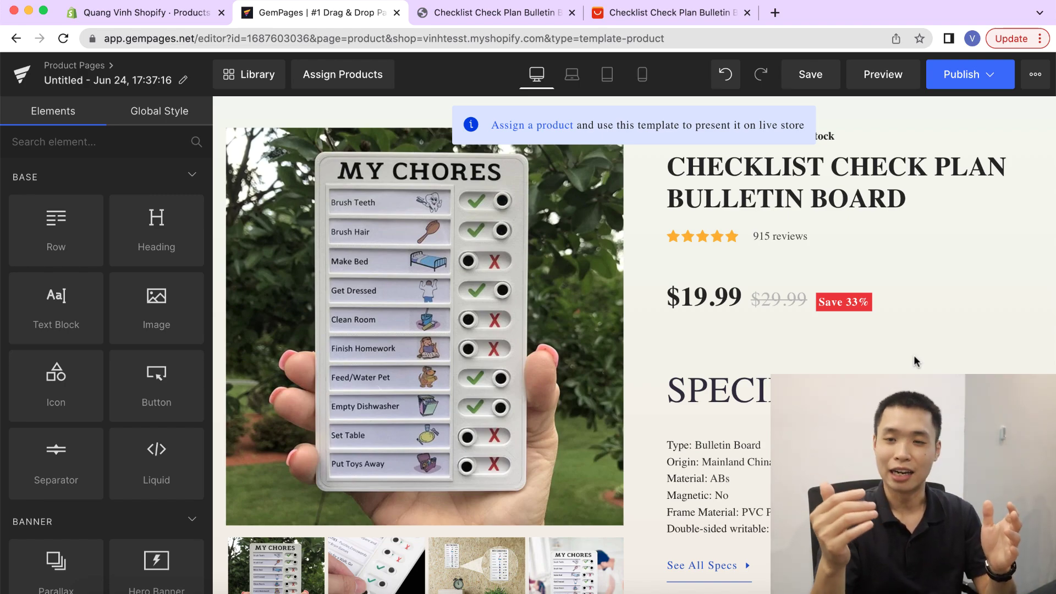
{"action": "scroll", "coordinate": [916, 361], "scroll_direction": "up", "scroll_amount": 1}
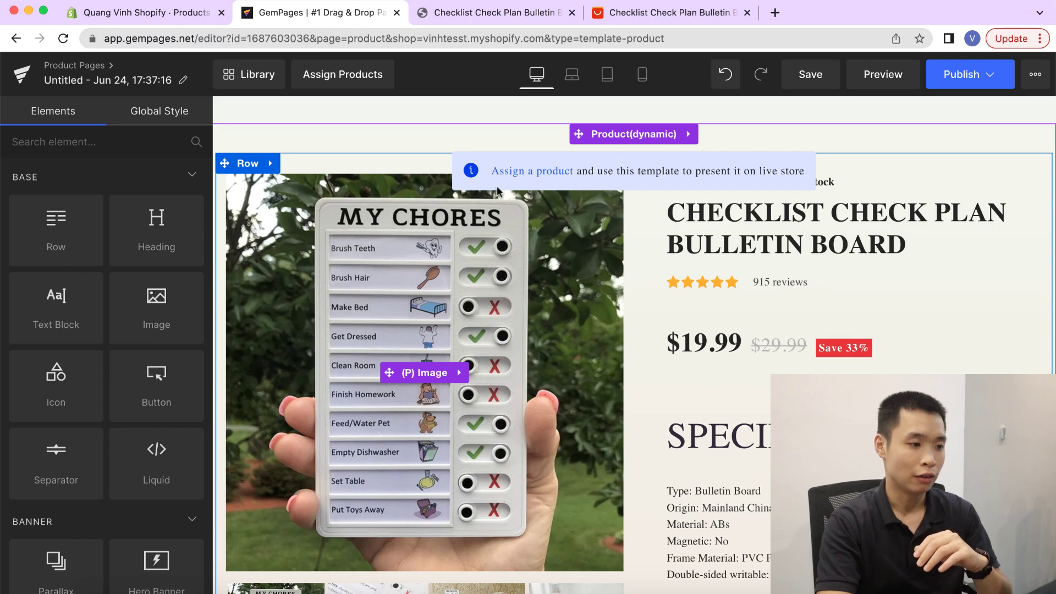
{"action": "scroll", "coordinate": [655, 132], "scroll_direction": "up", "scroll_amount": 1}
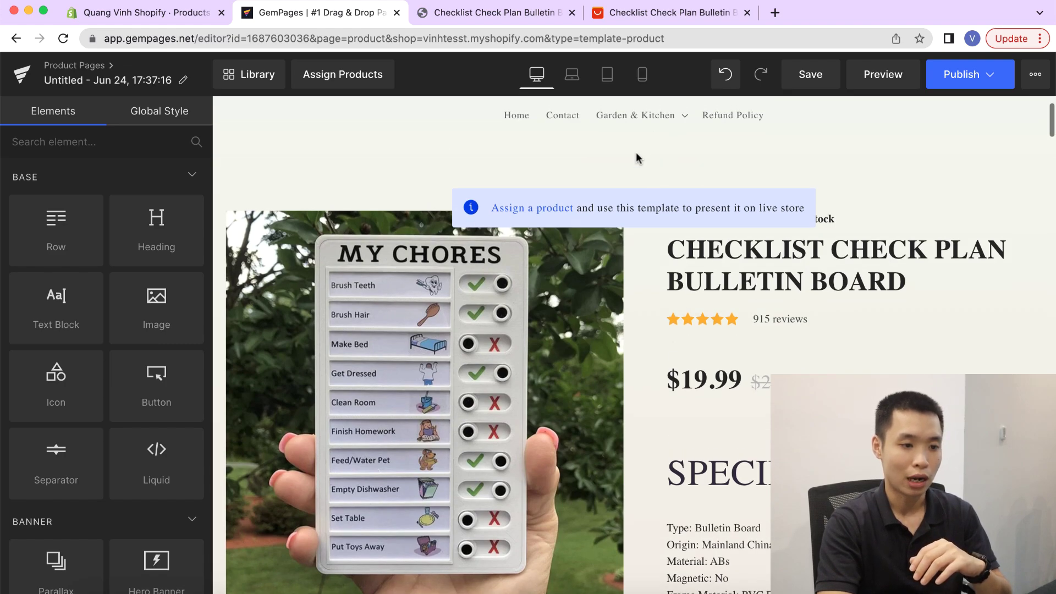
Assign the Checklist Check Plan Bulletin Board product to the template through the Product(dynamic) section's settings.
{"action": "left_click", "coordinate": [649, 180]}
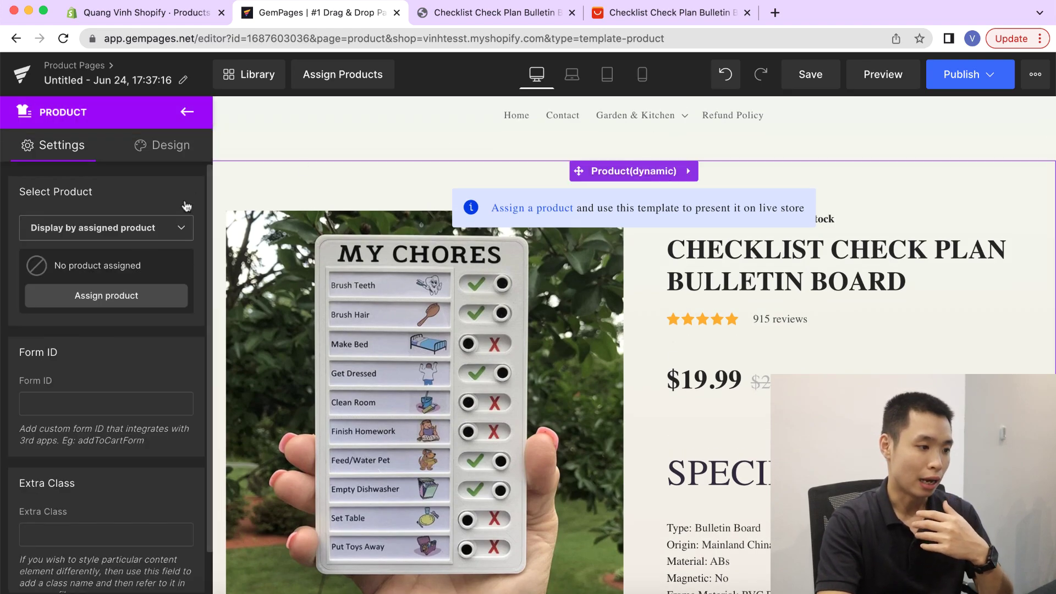
{"action": "left_click", "coordinate": [152, 300]}
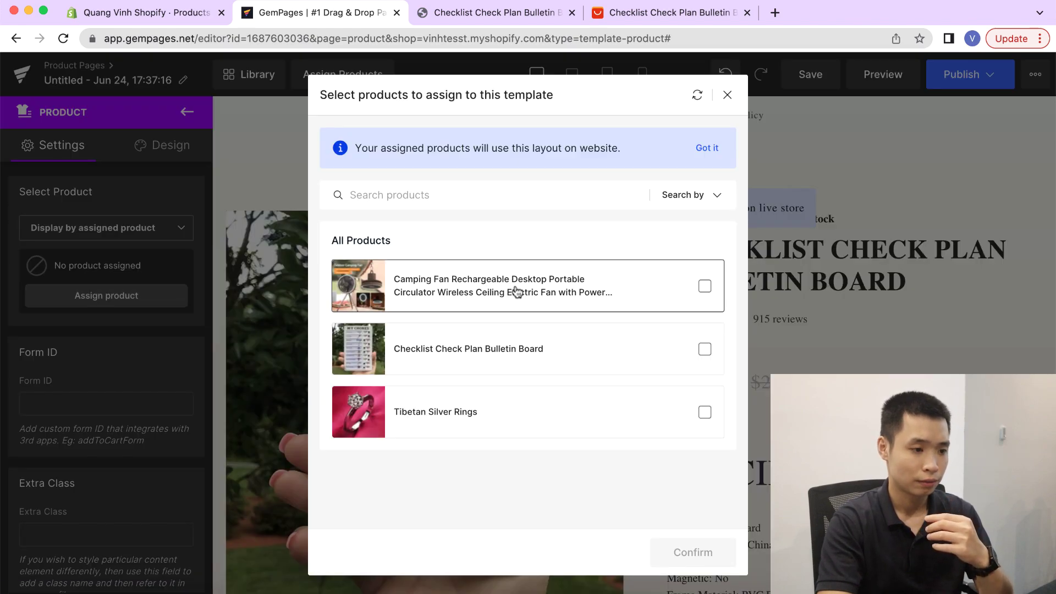
{"action": "left_click", "coordinate": [553, 356]}
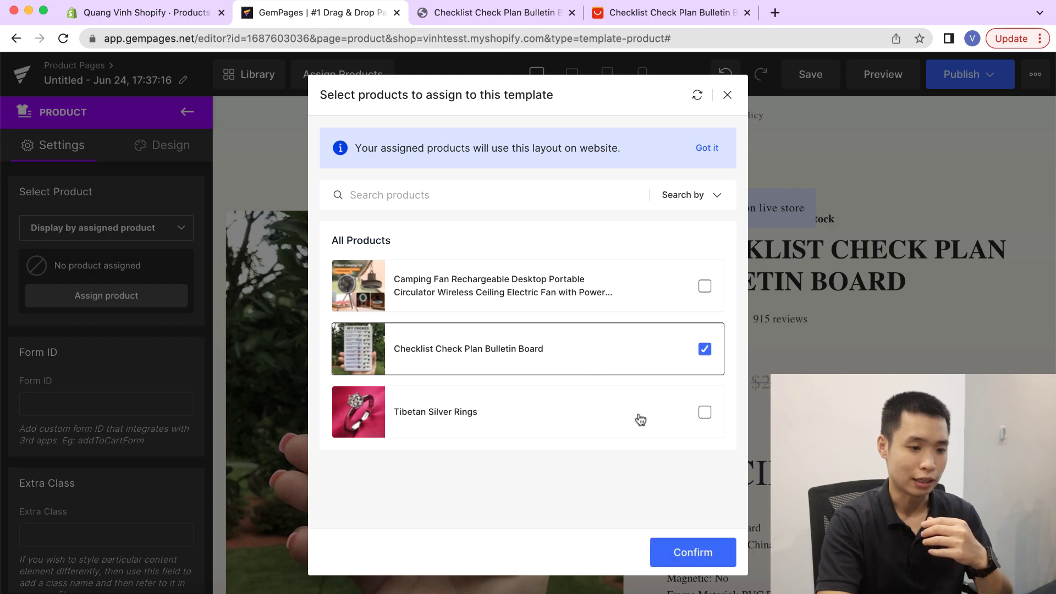
{"action": "left_click", "coordinate": [713, 555]}
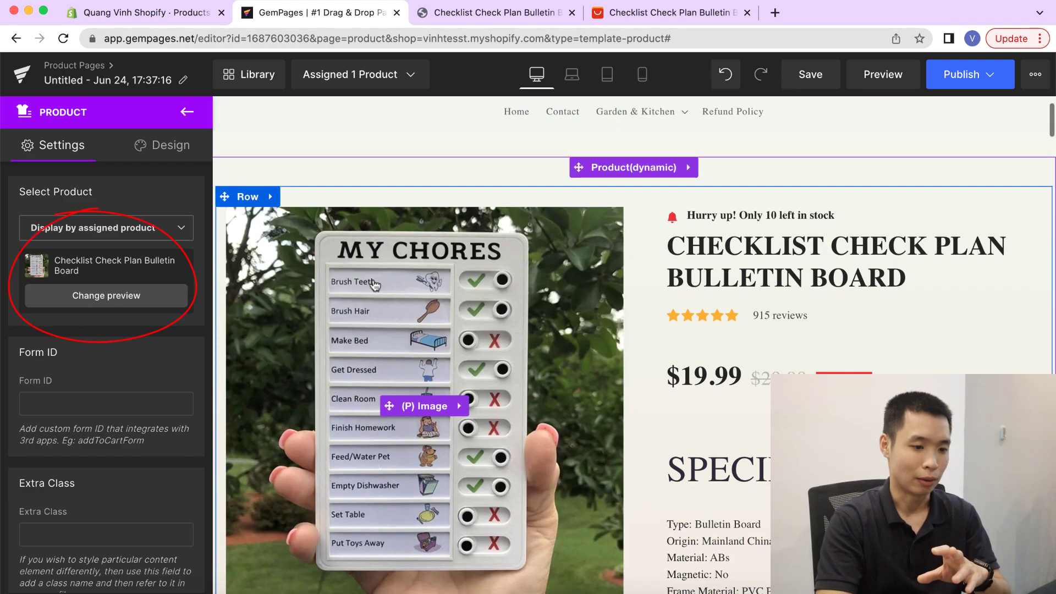
Delete the product description with the specifications and the See All Specs button below the price.
{"action": "scroll", "coordinate": [752, 409], "scroll_direction": "down", "scroll_amount": 3}
{"action": "scroll", "coordinate": [752, 410], "scroll_direction": "up", "scroll_amount": 2}
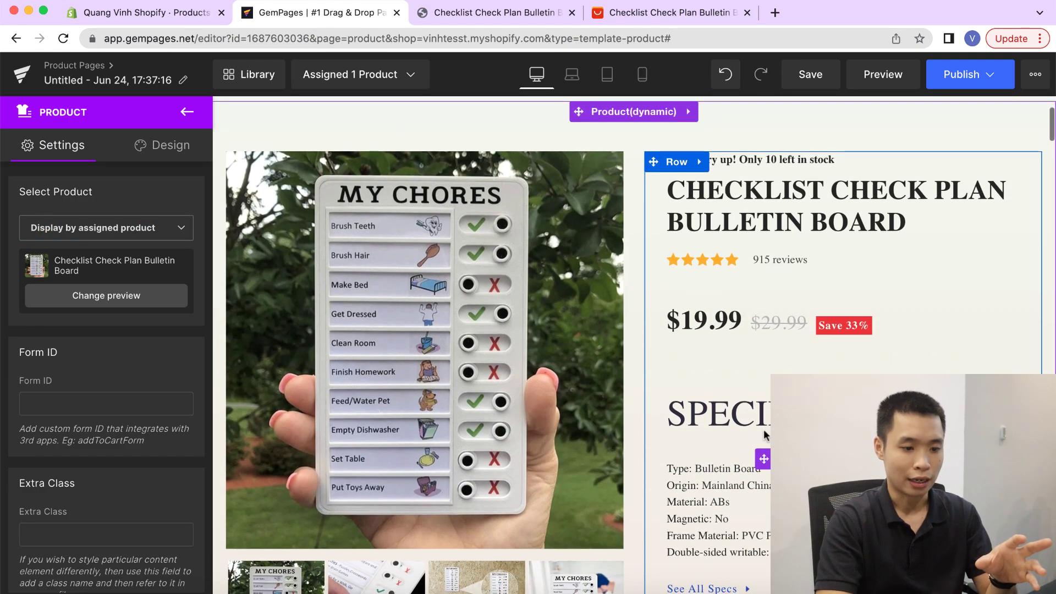
{"action": "scroll", "coordinate": [764, 435], "scroll_direction": "down", "scroll_amount": 1}
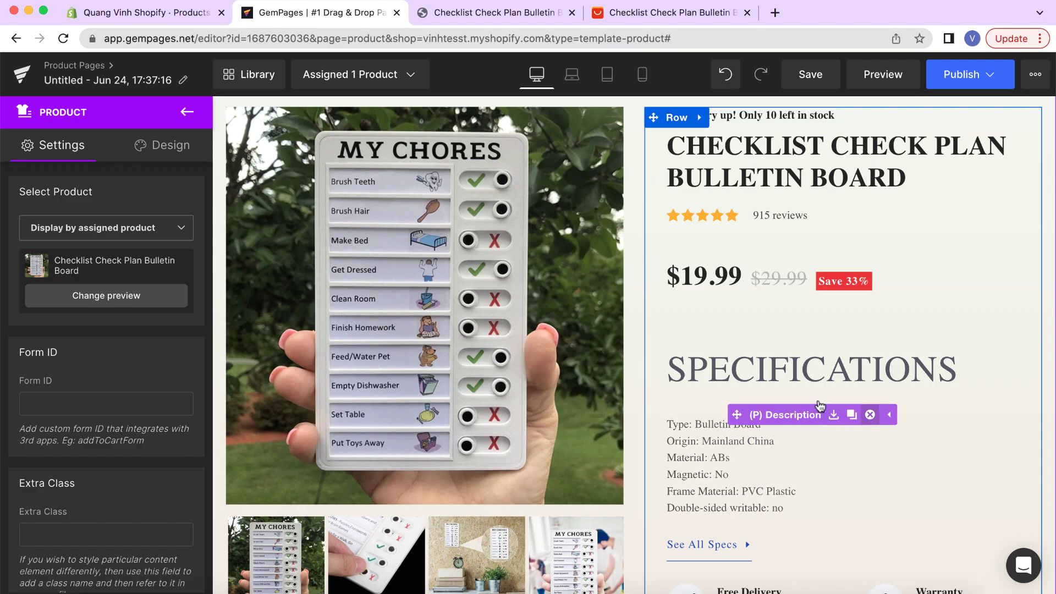
{"action": "left_click", "coordinate": [870, 416]}
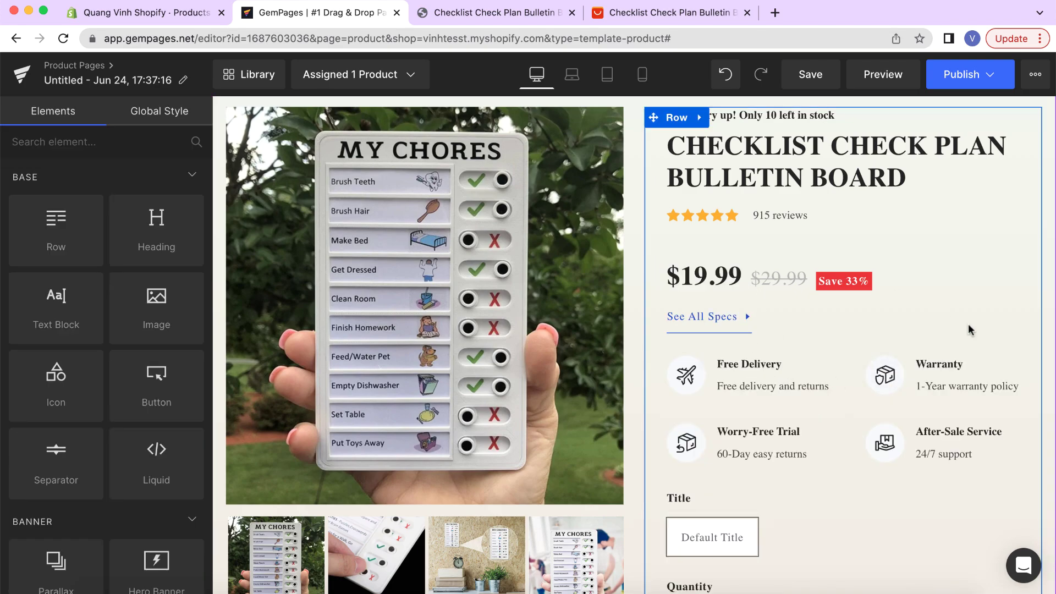
{"action": "scroll", "coordinate": [899, 269], "scroll_direction": "up", "scroll_amount": 1}
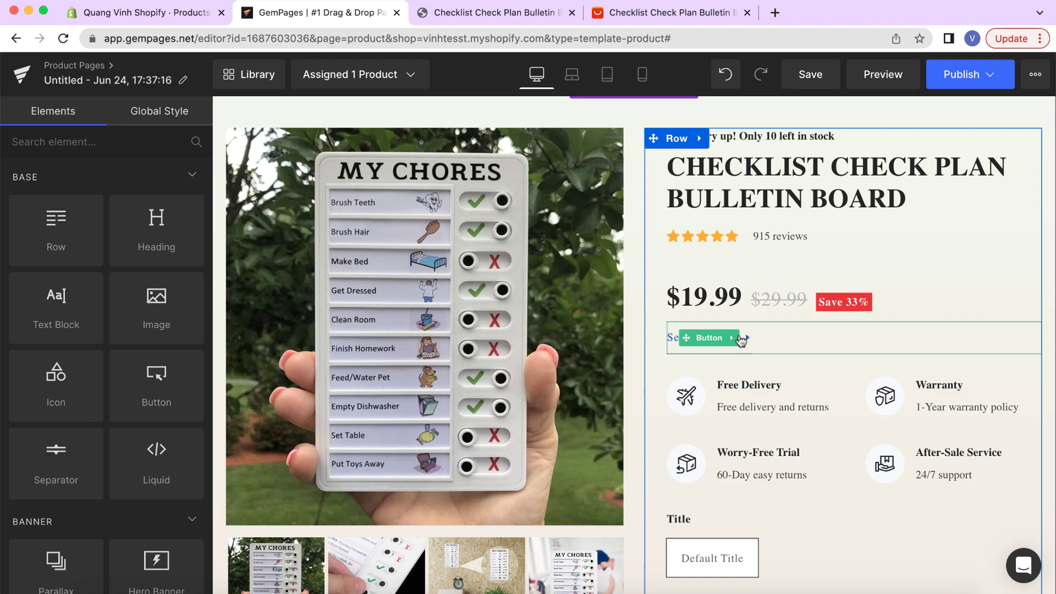
{"action": "left_click", "coordinate": [740, 339]}
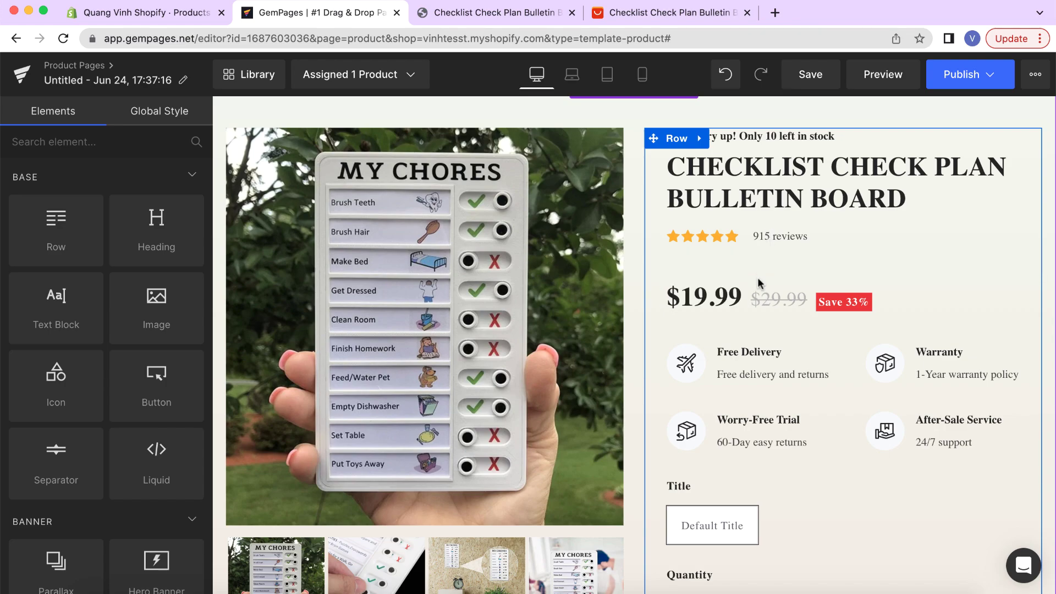
Reduce the spacing between the star rating line and the price to bring them closer together.
{"action": "mouse_move", "coordinate": [761, 266]}
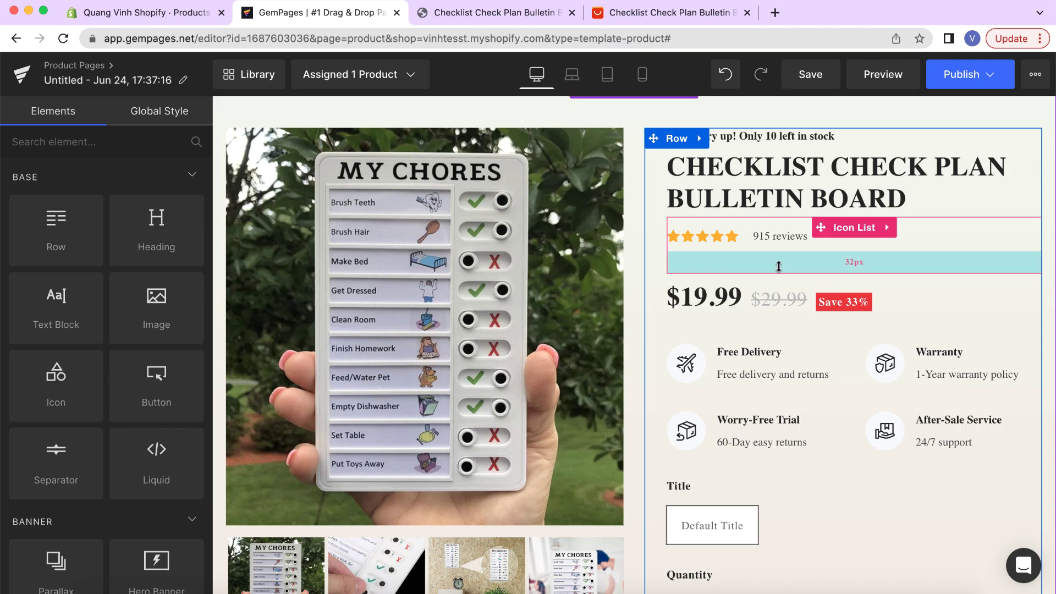
{"action": "left_click_drag", "start_coordinate": [778, 266], "coordinate": [778, 252]}
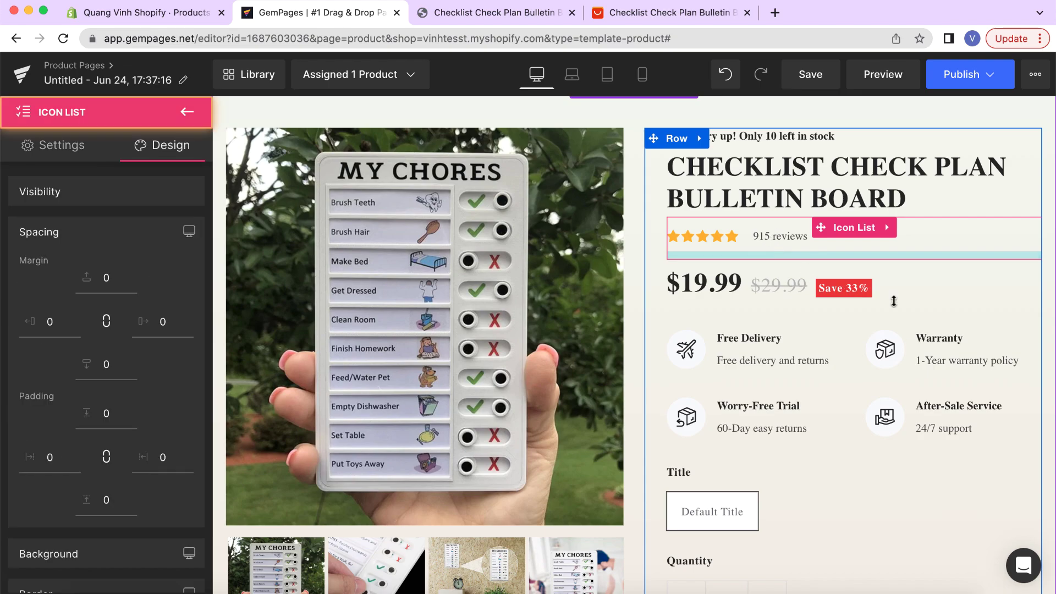
{"action": "left_click", "coordinate": [911, 108]}
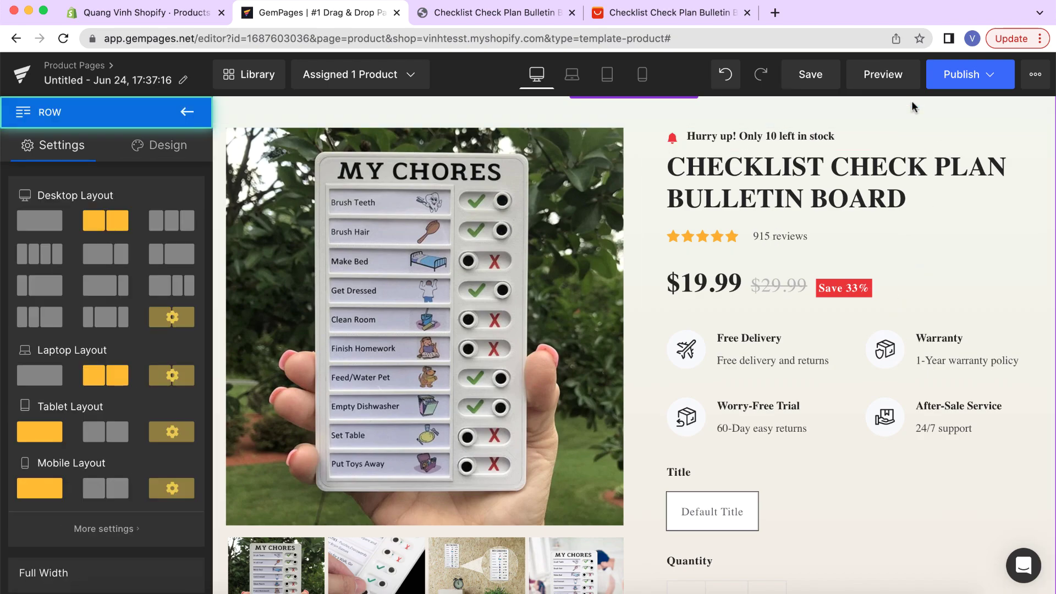
{"action": "left_click", "coordinate": [914, 106]}
{"action": "scroll", "coordinate": [938, 236], "scroll_direction": "down", "scroll_amount": 1}
{"action": "scroll", "coordinate": [938, 236], "scroll_direction": "up", "scroll_amount": 1}
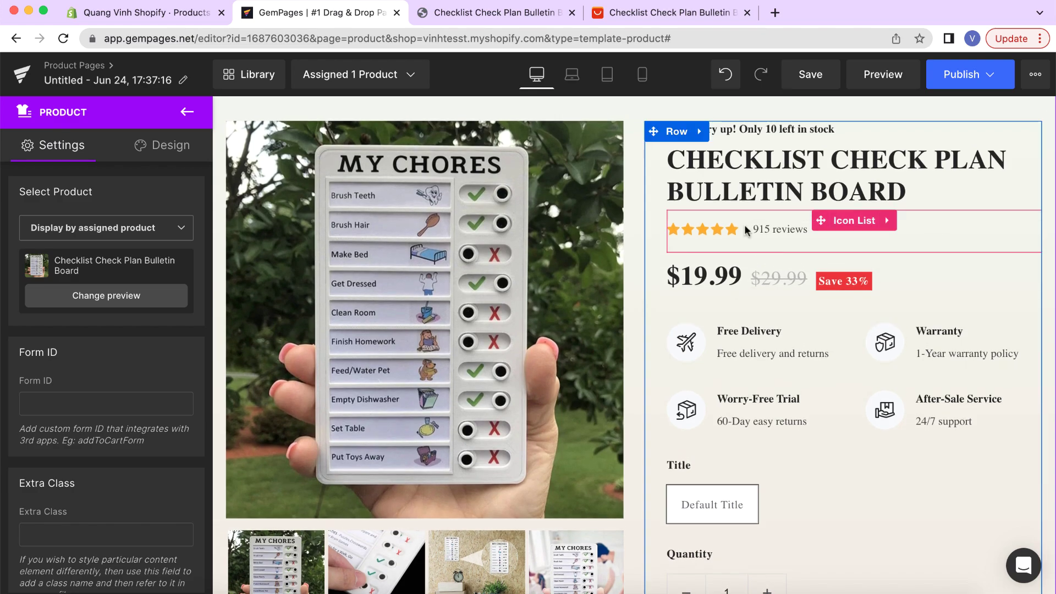
Change the review count beside the rating stars to 1215 reviews.
{"action": "scroll", "coordinate": [746, 230], "scroll_direction": "up", "scroll_amount": 2}
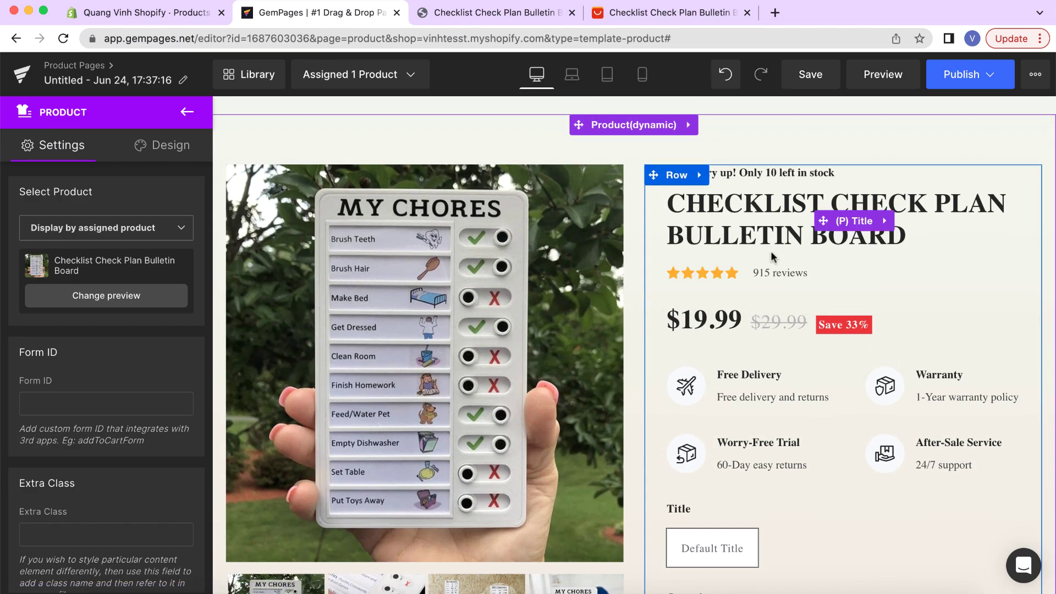
{"action": "scroll", "coordinate": [825, 343], "scroll_direction": "down", "scroll_amount": 3}
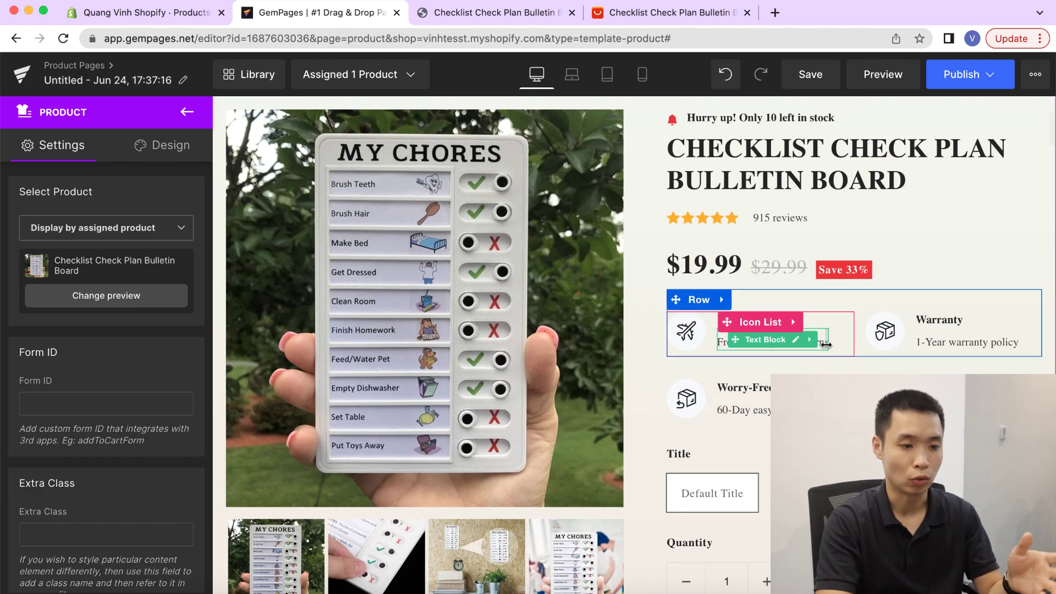
{"action": "scroll", "coordinate": [435, 259], "scroll_direction": "down", "scroll_amount": 3}
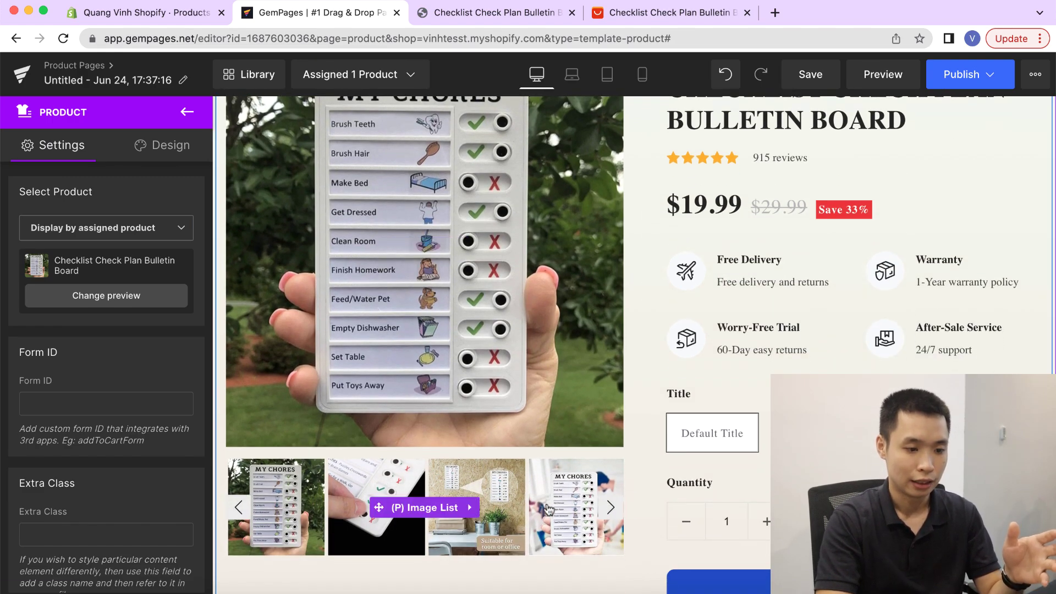
{"action": "scroll", "coordinate": [648, 424], "scroll_direction": "up", "scroll_amount": 3}
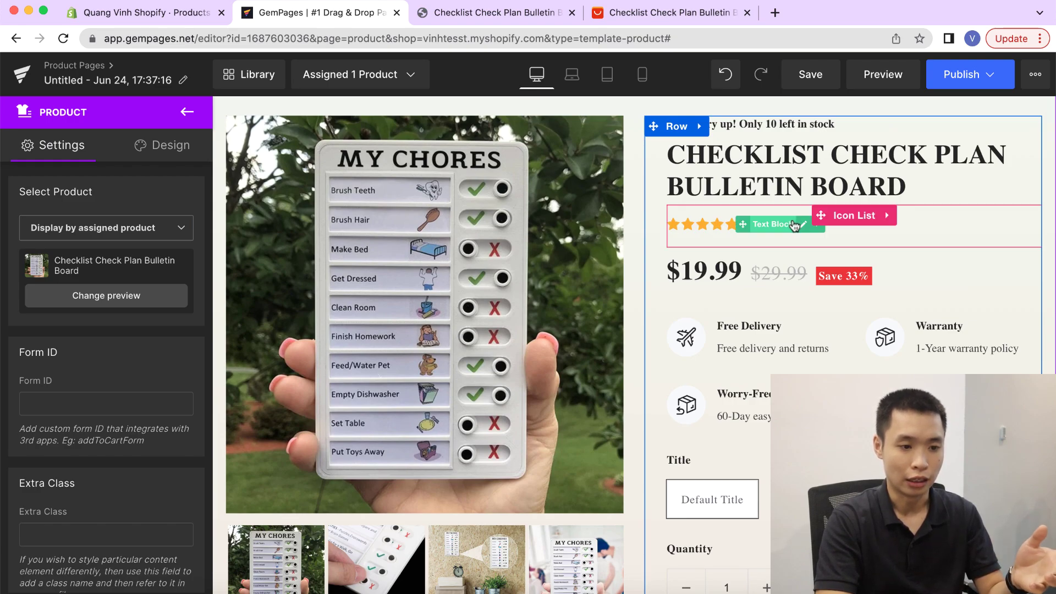
{"action": "left_click", "coordinate": [753, 223]}
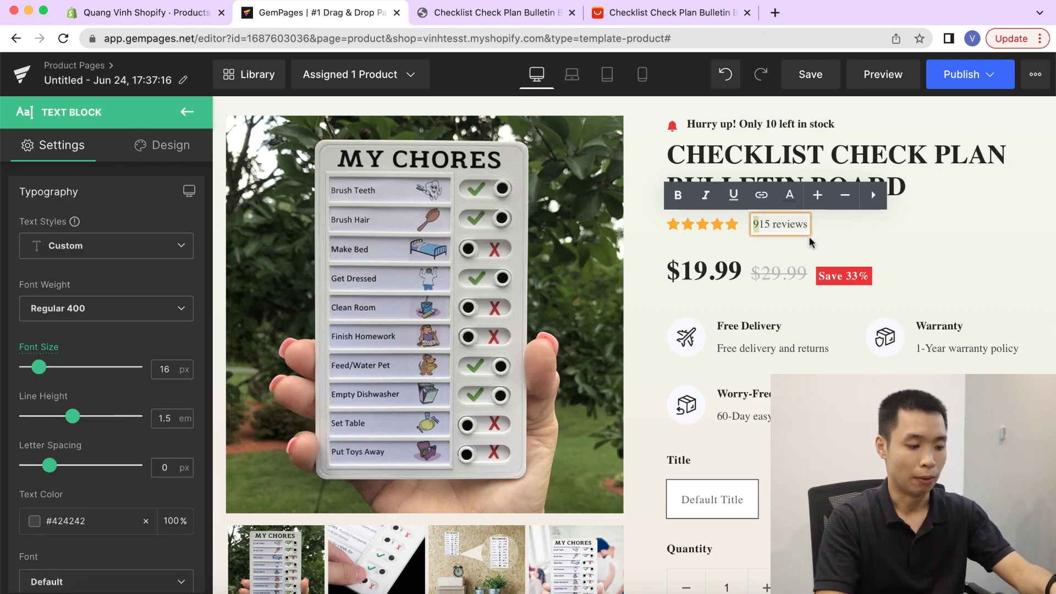
{"action": "type", "text": "12"}
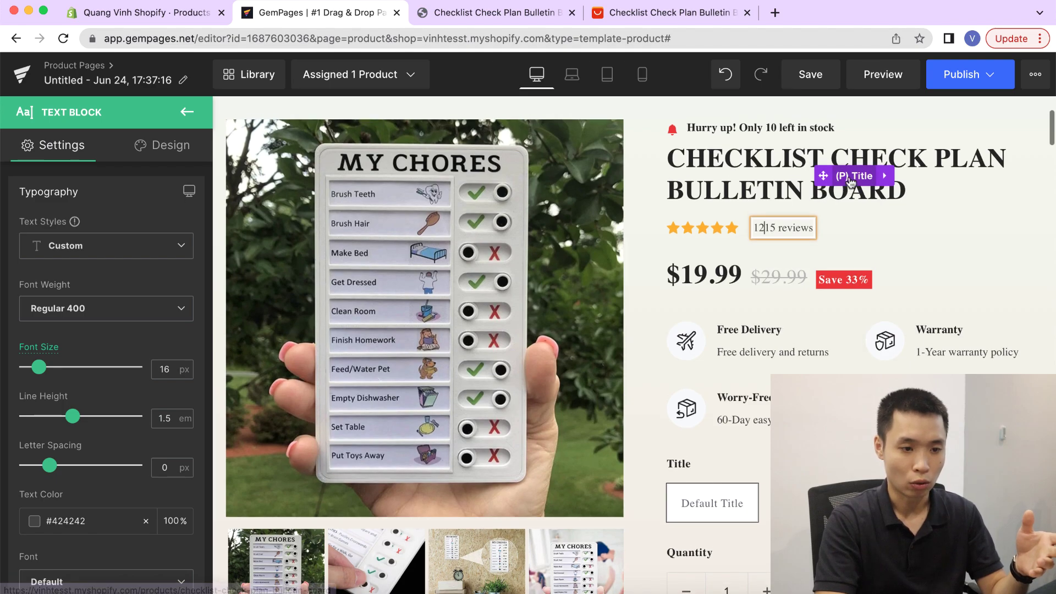
Change the return period text under Worry-Free Trial to 30-Day easy returns.
{"action": "scroll", "coordinate": [827, 172], "scroll_direction": "up", "scroll_amount": 2}
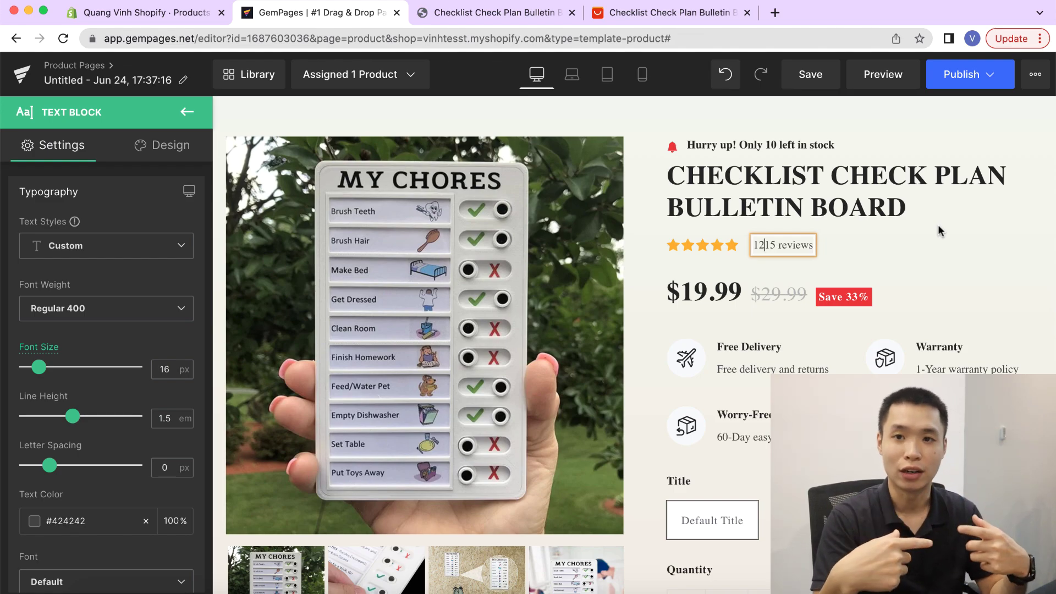
{"action": "scroll", "coordinate": [633, 347], "scroll_direction": "down", "scroll_amount": 1}
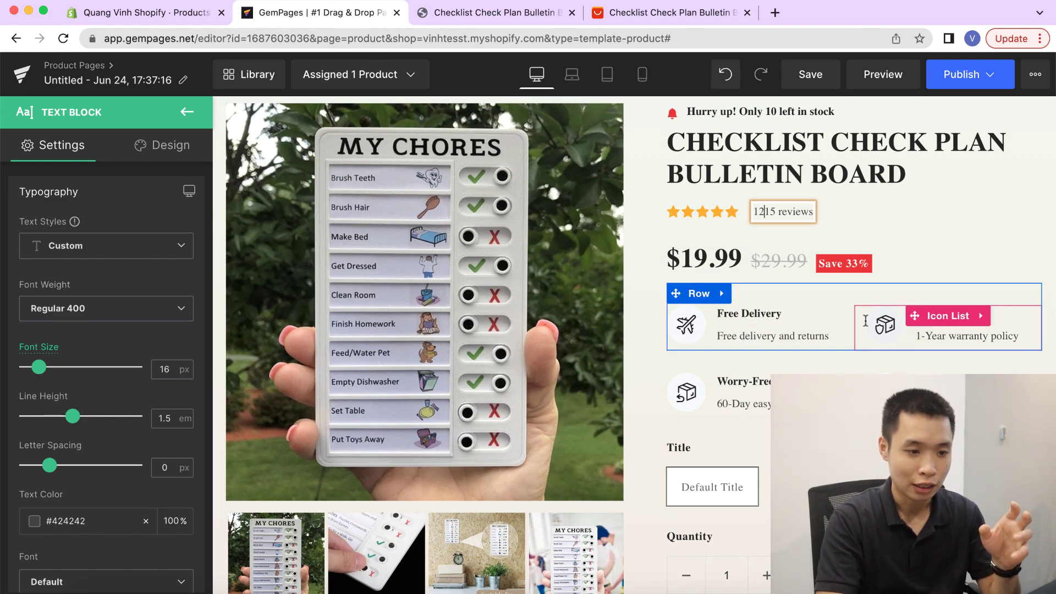
{"action": "scroll", "coordinate": [908, 363], "scroll_direction": "down", "scroll_amount": 1}
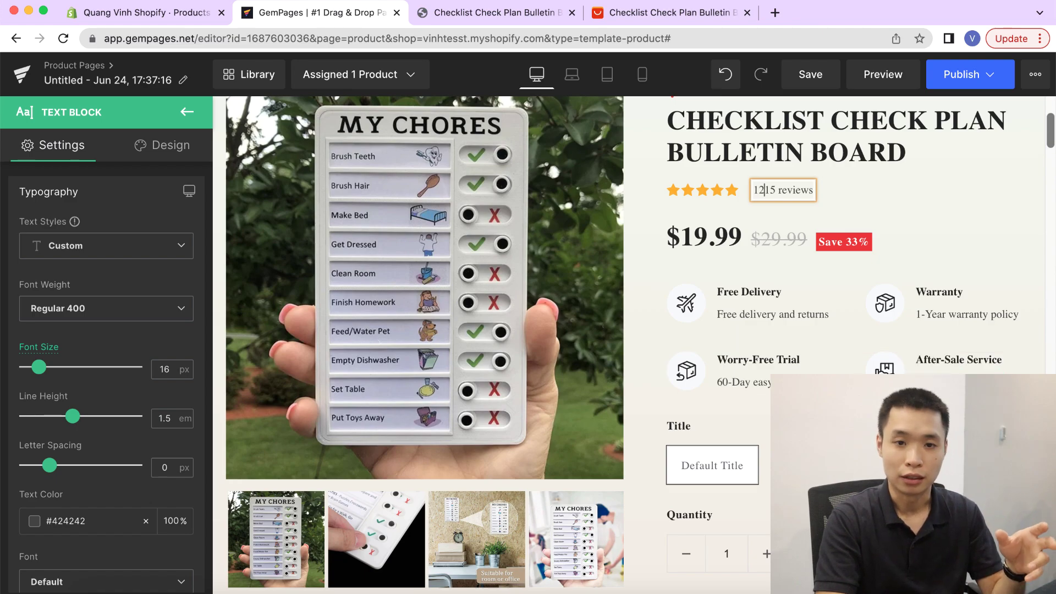
{"action": "left_click", "coordinate": [765, 190]}
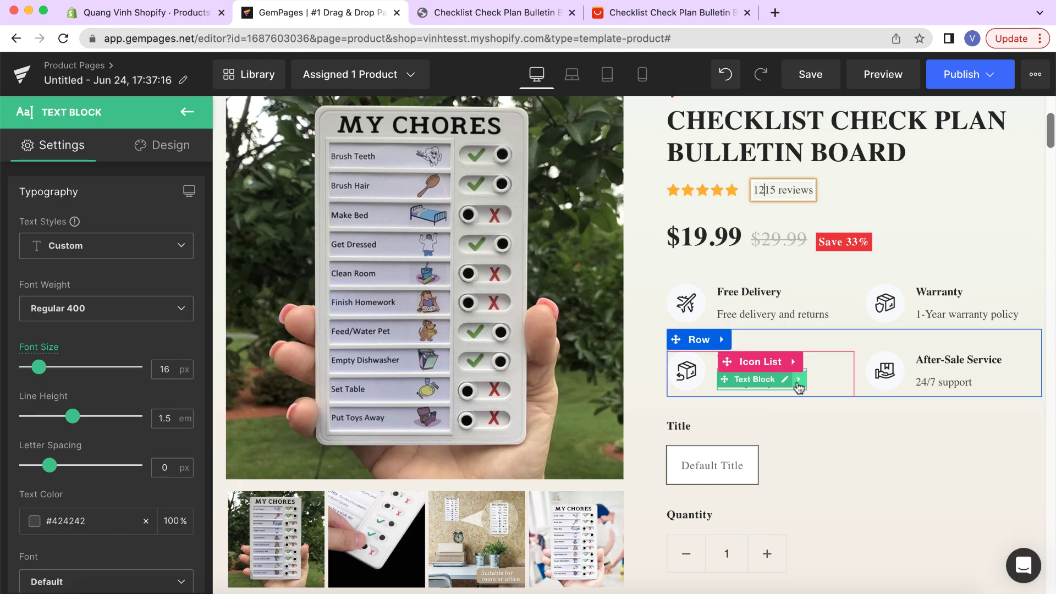
{"action": "left_click", "coordinate": [787, 381]}
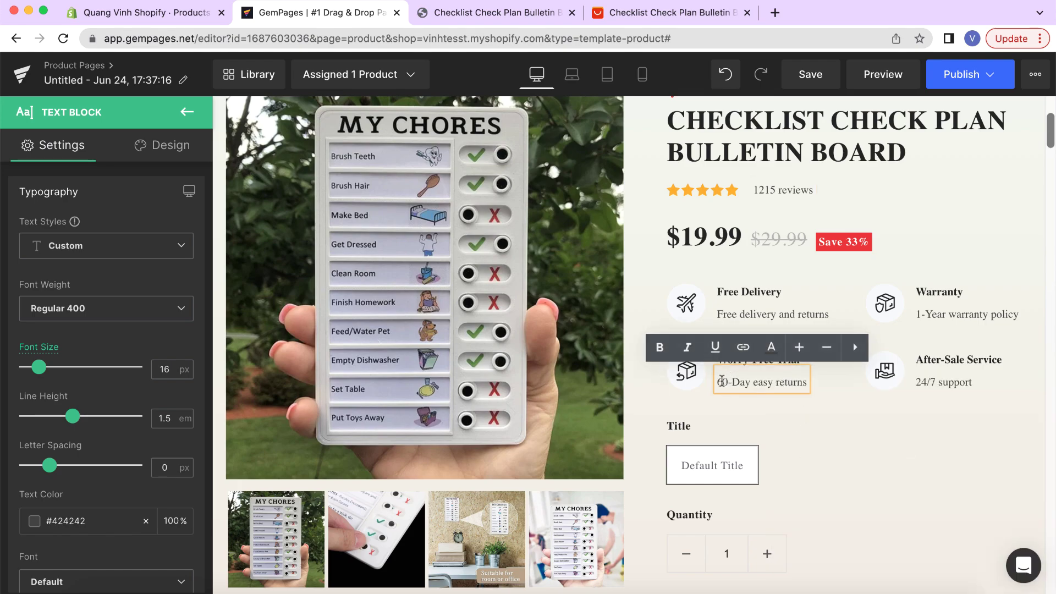
{"action": "left_click", "coordinate": [721, 381]}
{"action": "key", "text": "BackSpace"}
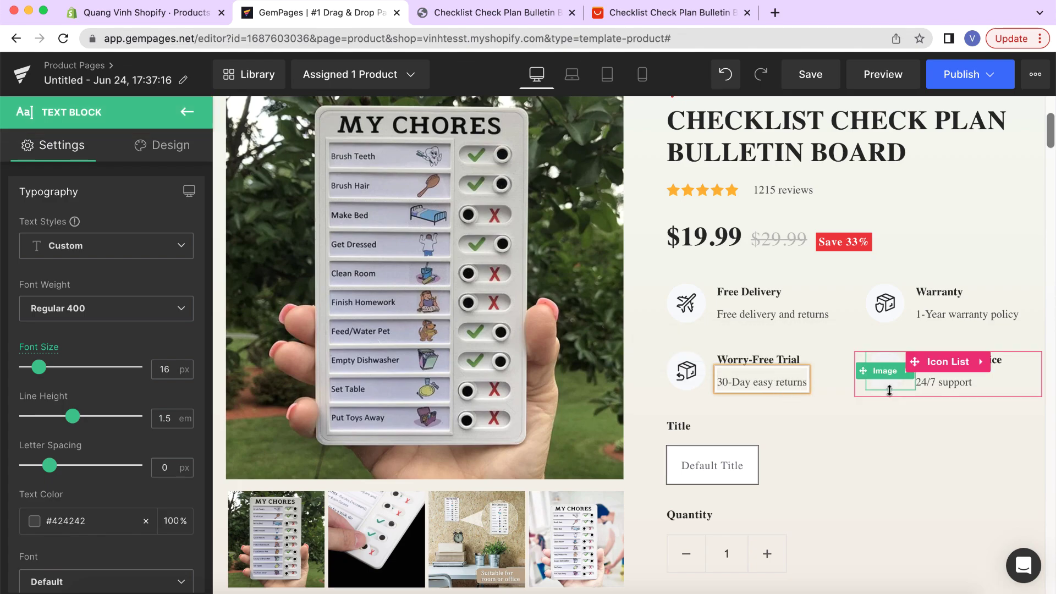
Reduce the top padding of the Product(dynamic) section below the store navigation to 18 px.
{"action": "scroll", "coordinate": [865, 472], "scroll_direction": "down", "scroll_amount": 1}
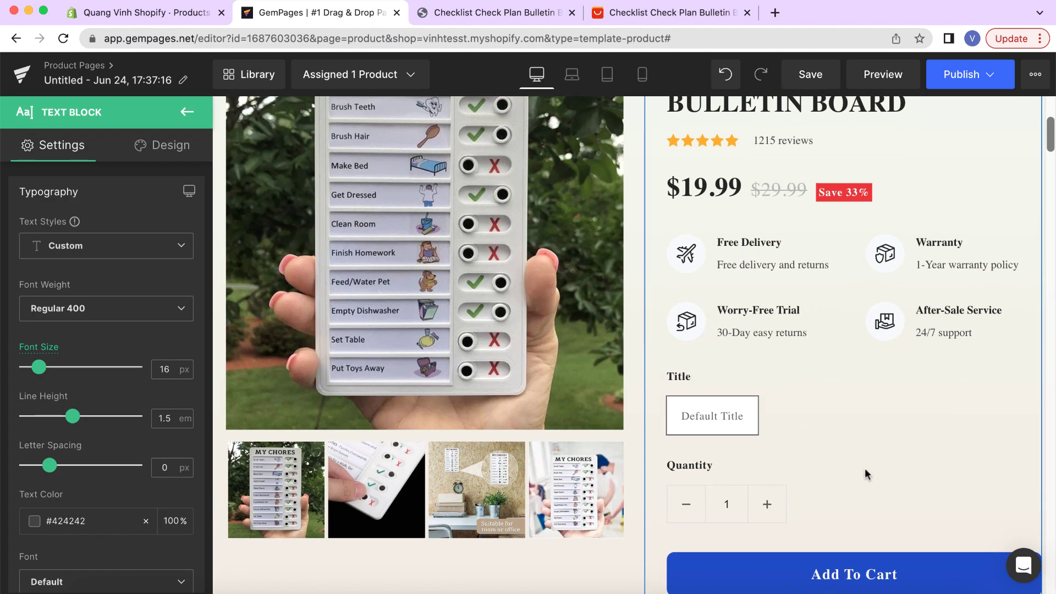
{"action": "scroll", "coordinate": [825, 479], "scroll_direction": "down", "scroll_amount": 2}
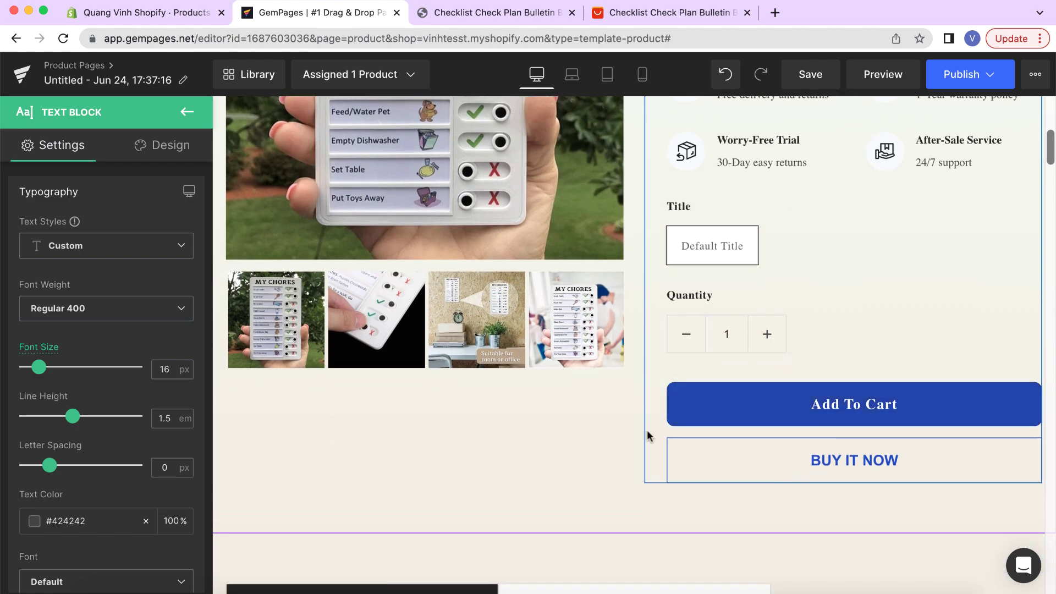
{"action": "scroll", "coordinate": [649, 435], "scroll_direction": "up", "scroll_amount": 5}
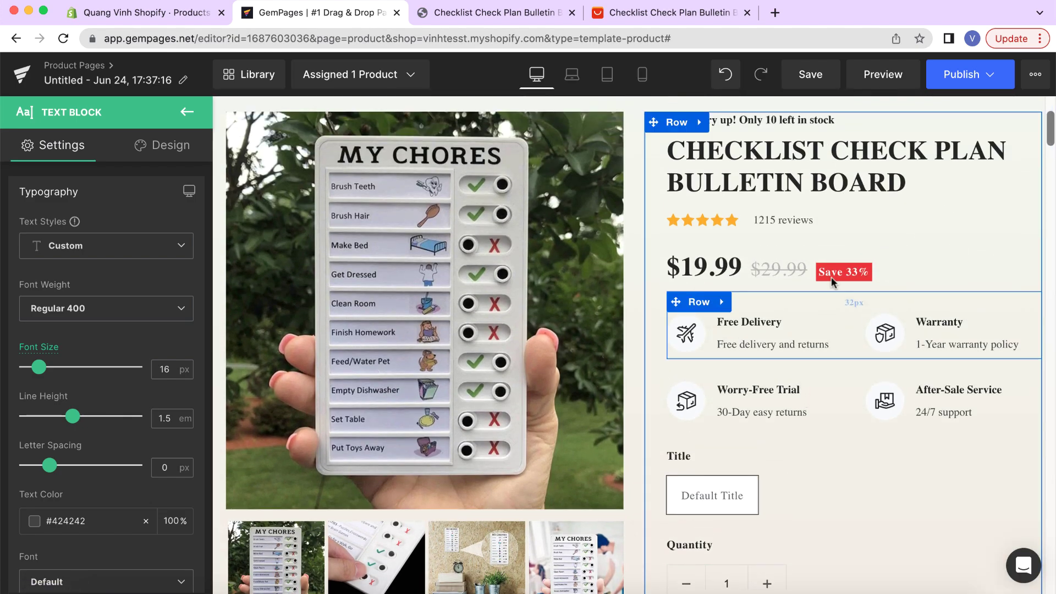
{"action": "scroll", "coordinate": [940, 467], "scroll_direction": "up", "scroll_amount": 3}
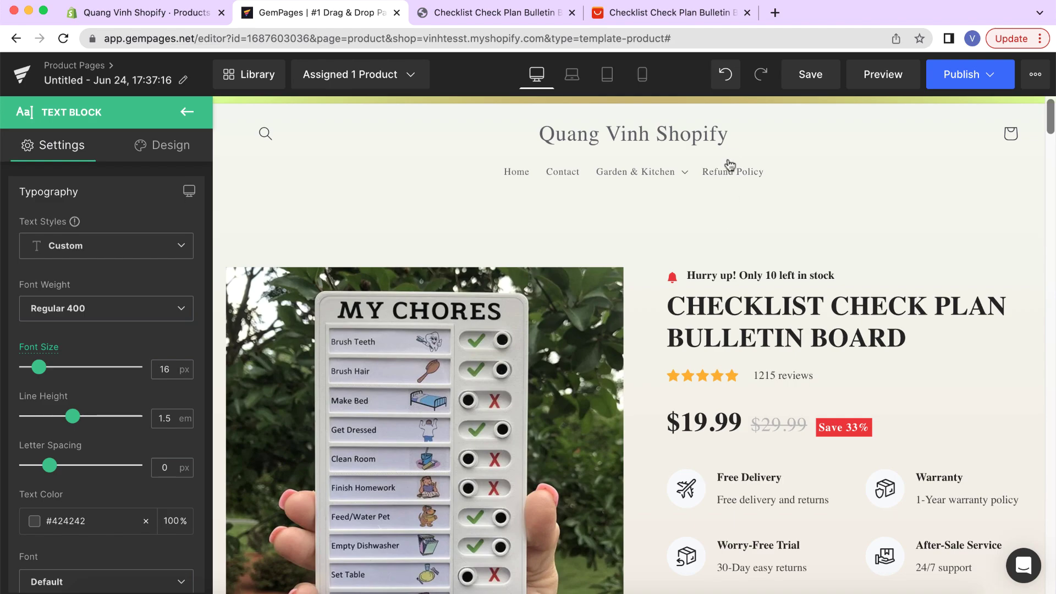
{"action": "left_click_drag", "start_coordinate": [738, 240], "coordinate": [738, 223]}
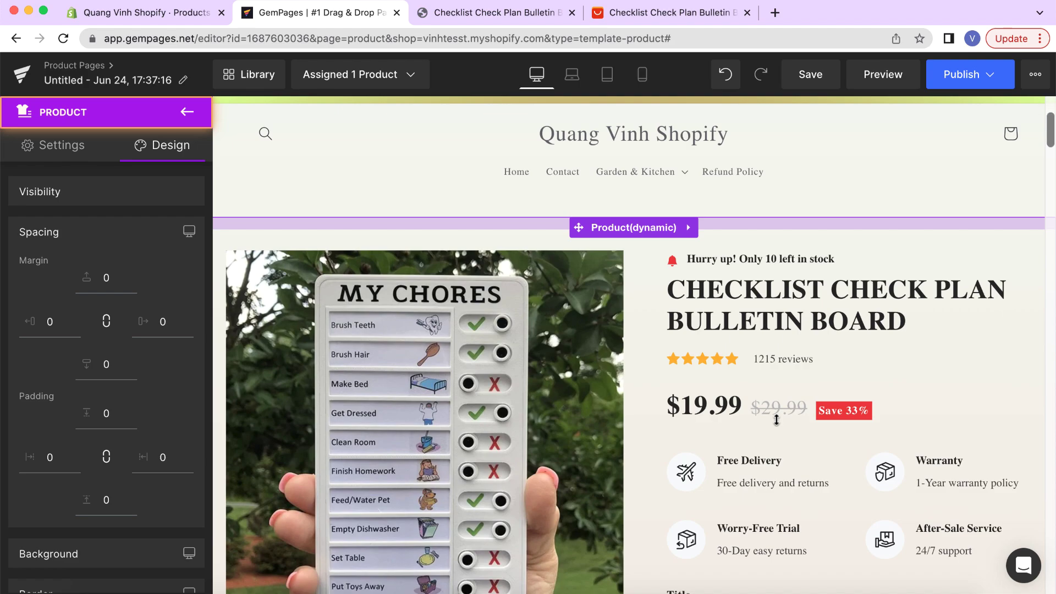
Review the product page layout from the store header through the purchase buttons to the Product Specifications tabs.
{"action": "scroll", "coordinate": [776, 420], "scroll_direction": "down", "scroll_amount": 10}
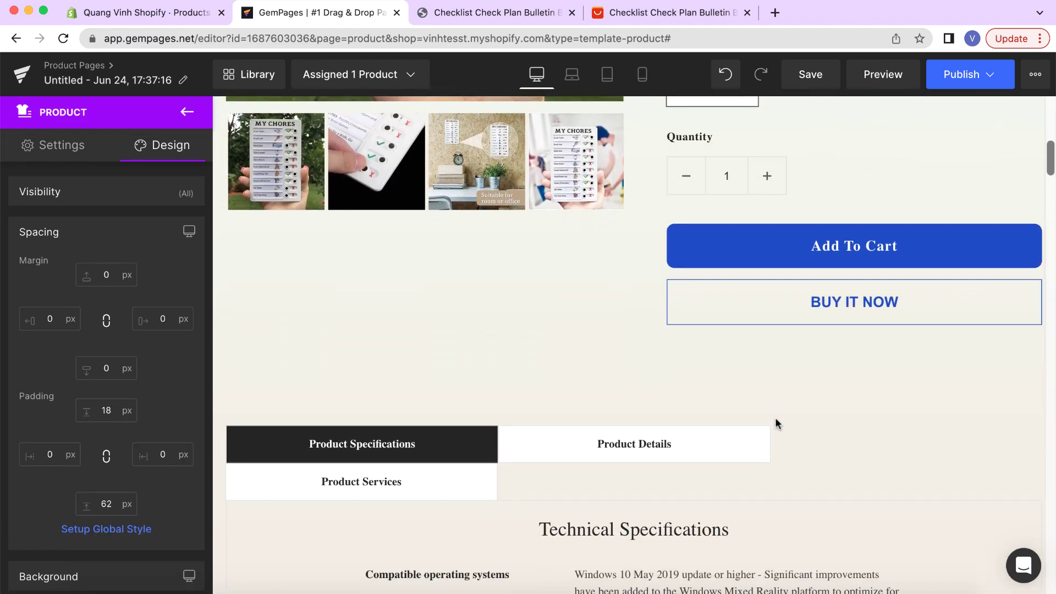
{"action": "scroll", "coordinate": [775, 417], "scroll_direction": "down", "scroll_amount": 5}
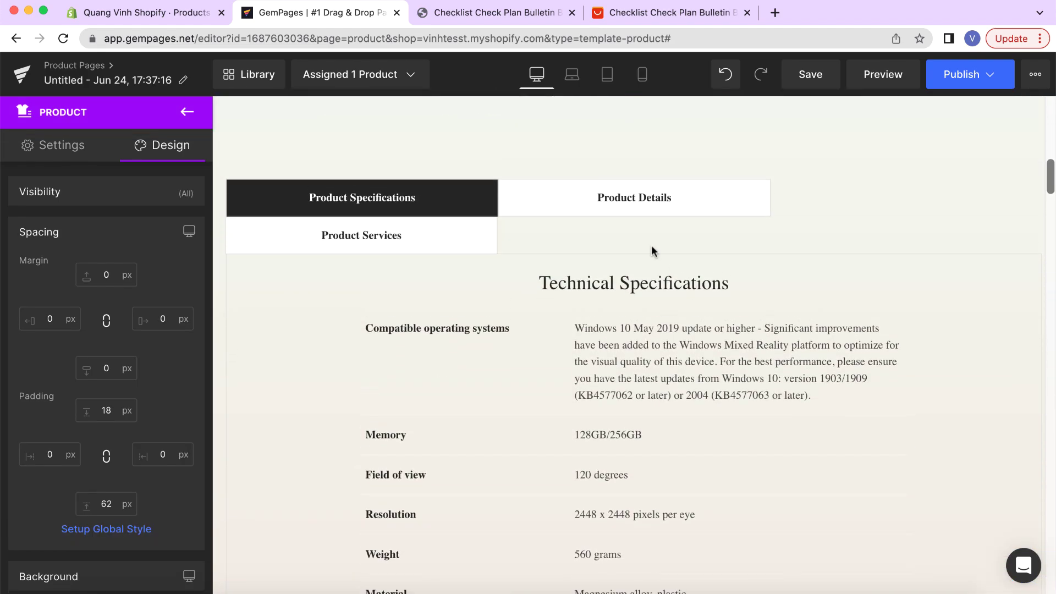
{"action": "scroll", "coordinate": [752, 242], "scroll_direction": "up", "scroll_amount": 15}
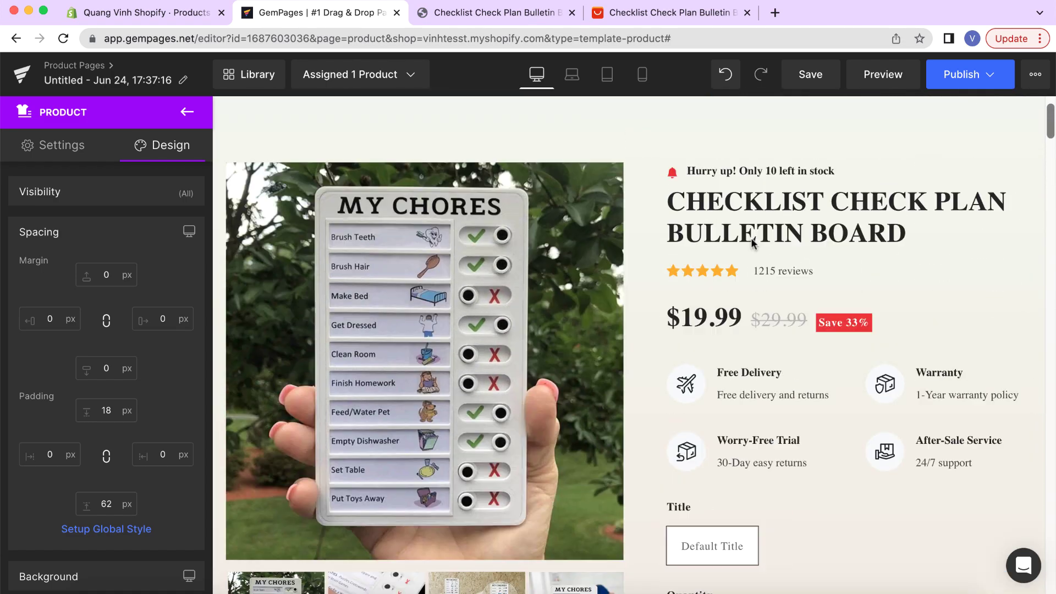
{"action": "scroll", "coordinate": [752, 243], "scroll_direction": "up", "scroll_amount": 2}
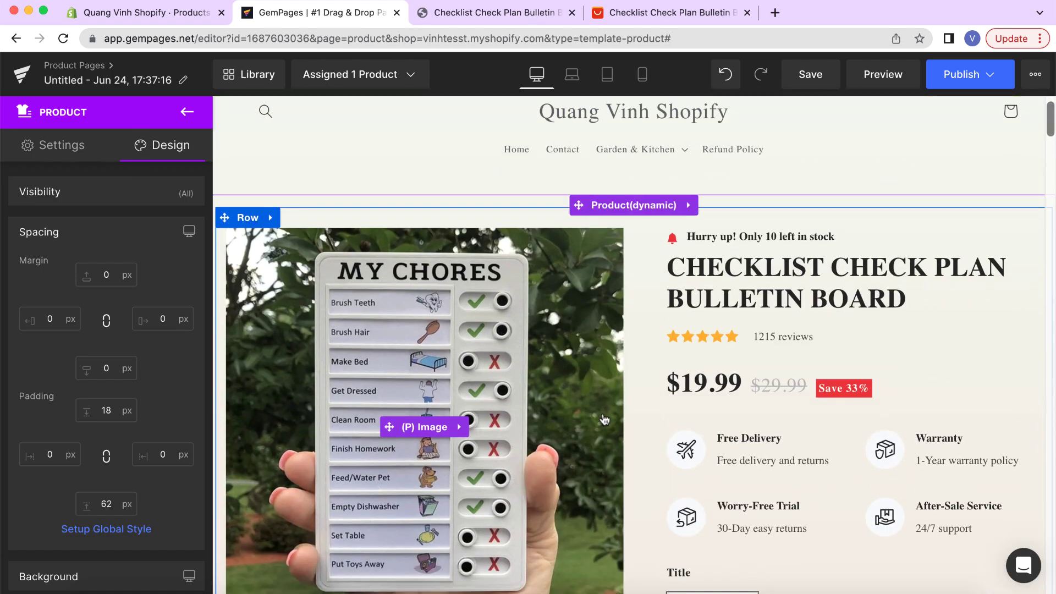
{"action": "scroll", "coordinate": [603, 417], "scroll_direction": "down", "scroll_amount": 6}
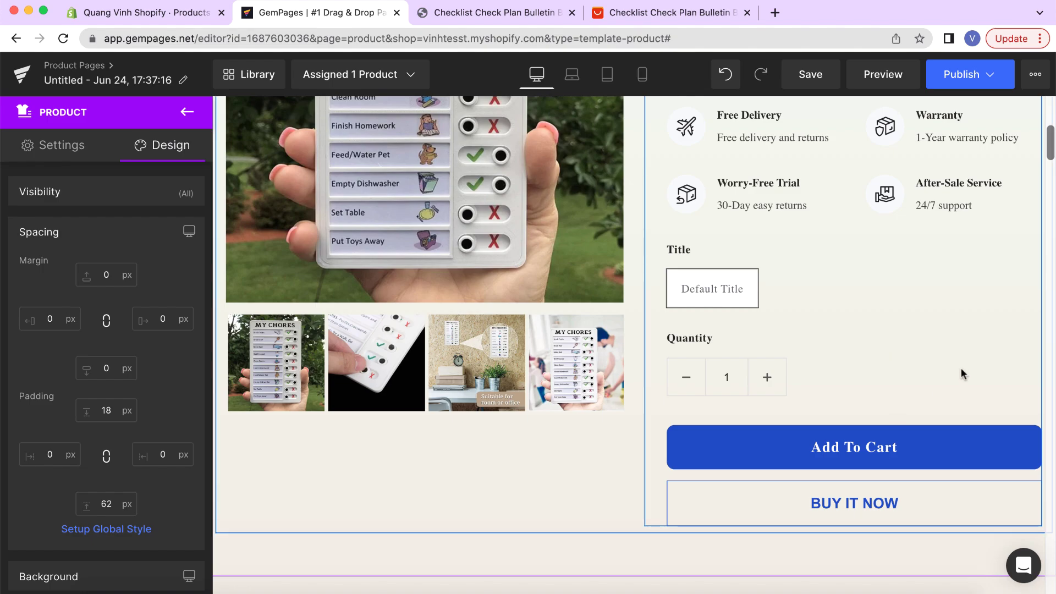
Review the Technical Specifications table and the A Closer Look section of the product page.
{"action": "scroll", "coordinate": [957, 378], "scroll_direction": "down", "scroll_amount": 10}
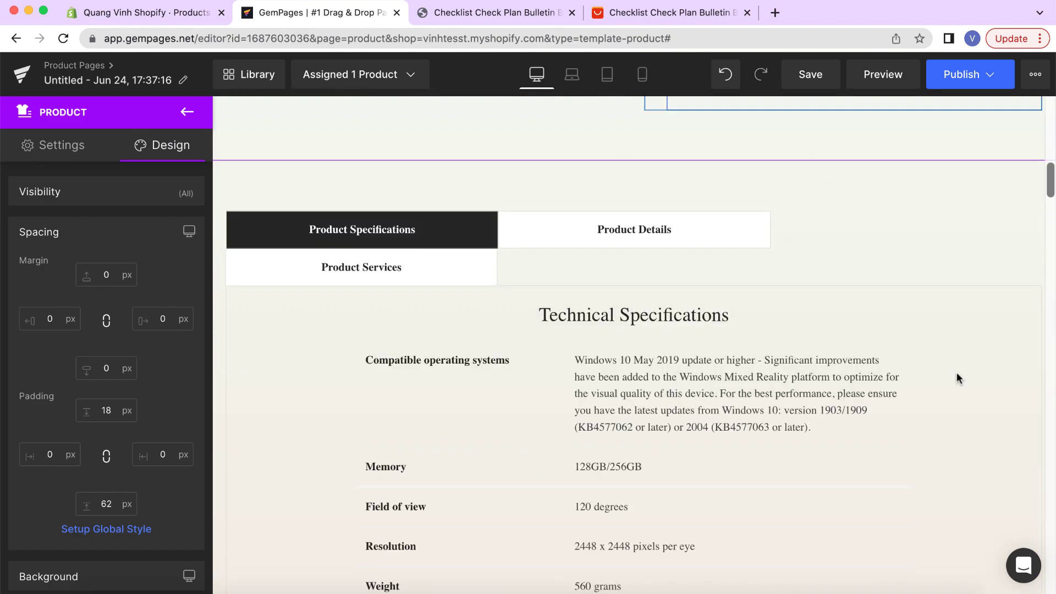
{"action": "scroll", "coordinate": [957, 378], "scroll_direction": "down", "scroll_amount": 2}
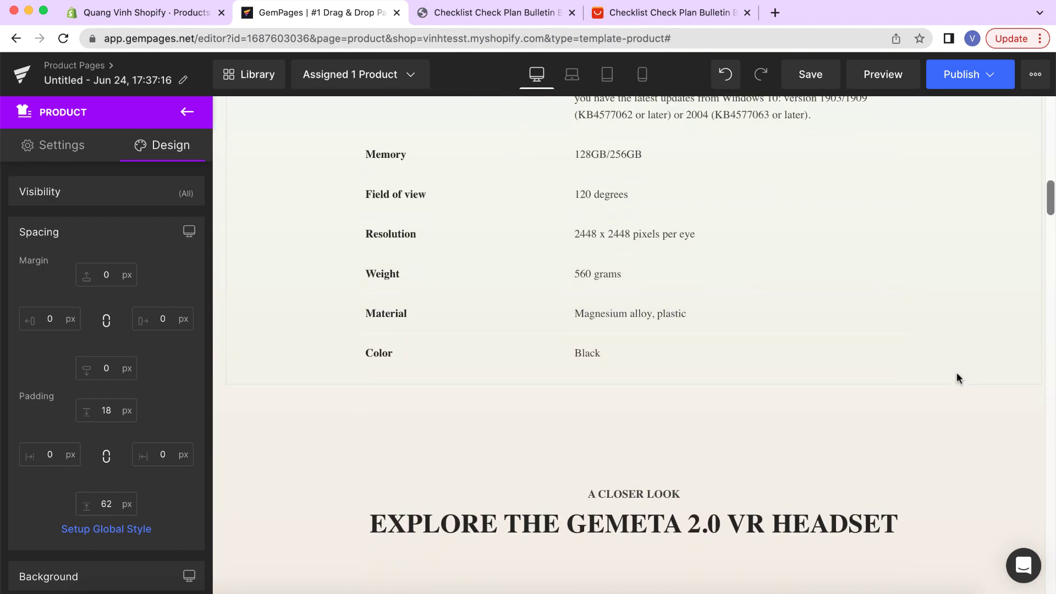
{"action": "scroll", "coordinate": [956, 373], "scroll_direction": "down", "scroll_amount": 6}
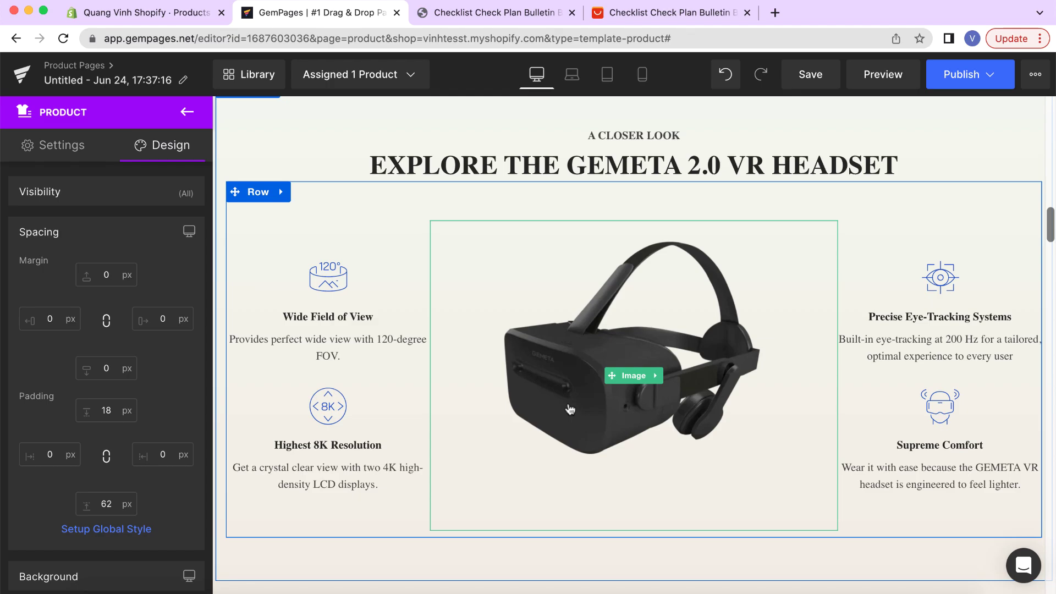
{"action": "scroll", "coordinate": [672, 375], "scroll_direction": "up", "scroll_amount": 15}
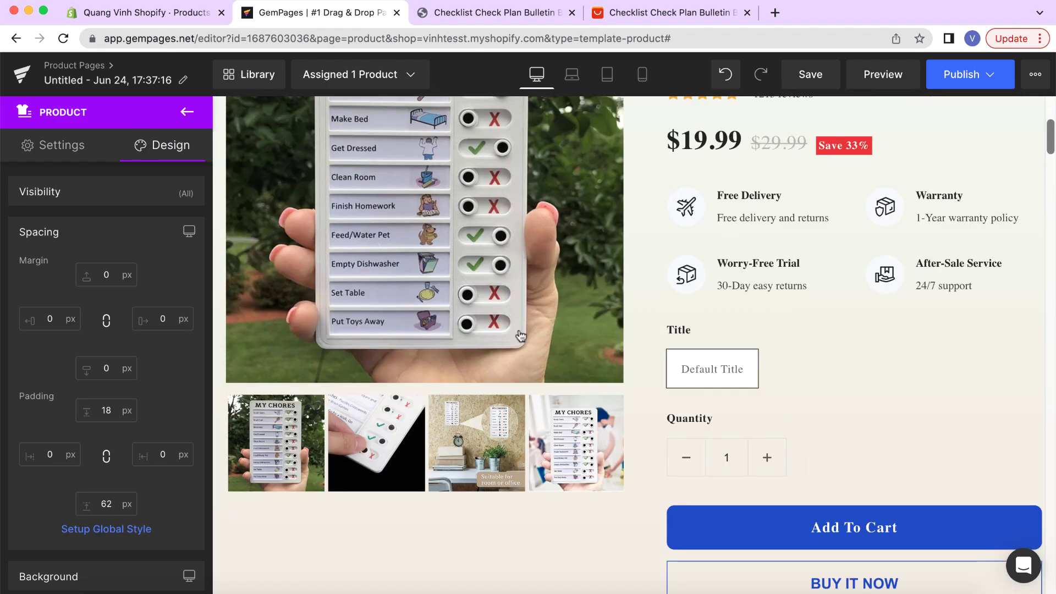
{"action": "scroll", "coordinate": [646, 421], "scroll_direction": "down", "scroll_amount": 10}
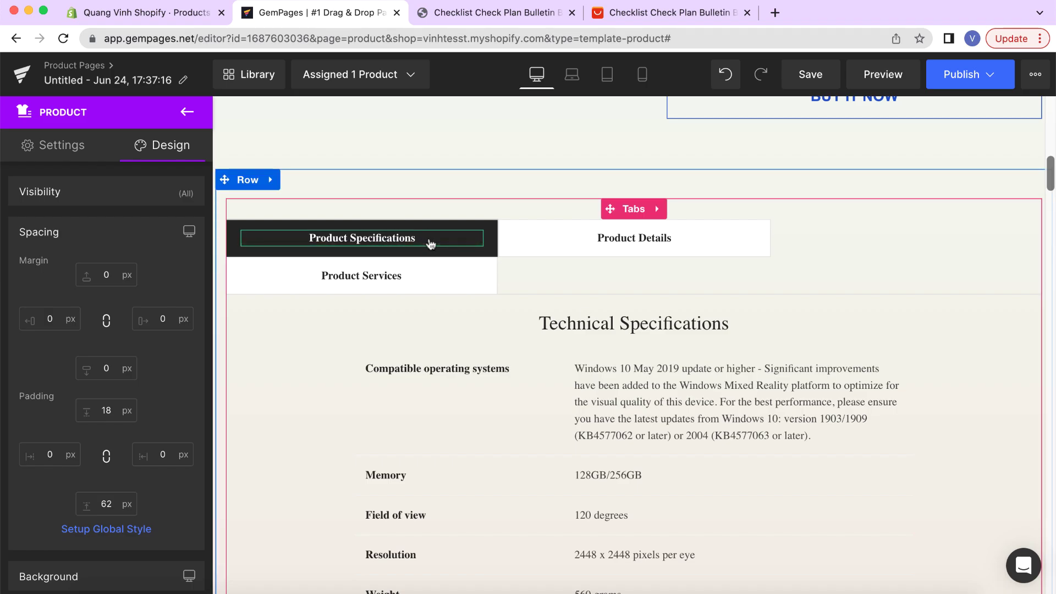
{"action": "scroll", "coordinate": [566, 302], "scroll_direction": "down", "scroll_amount": 1}
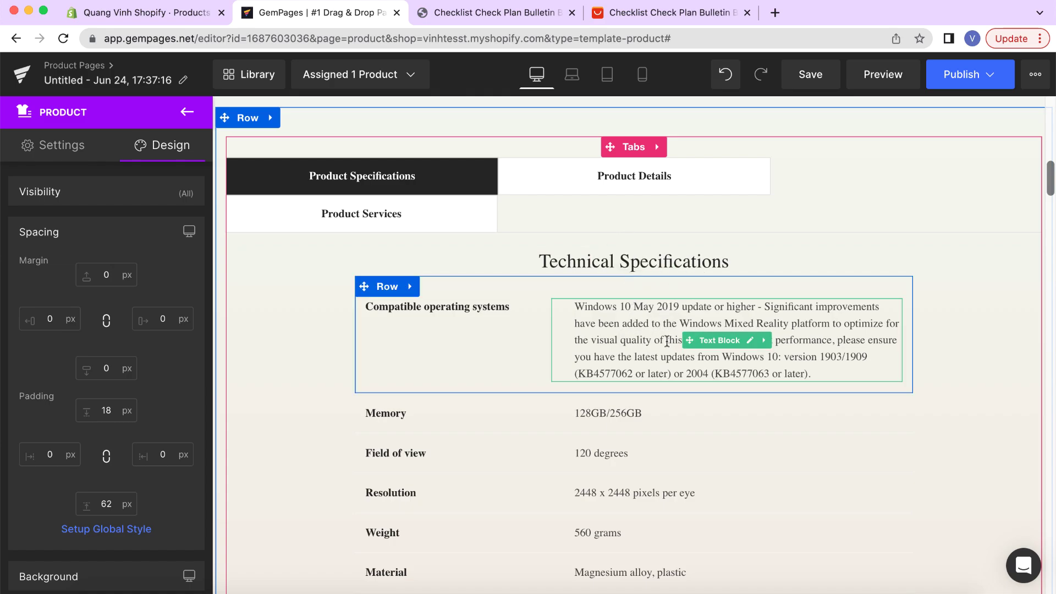
{"action": "scroll", "coordinate": [608, 308], "scroll_direction": "down", "scroll_amount": 1}
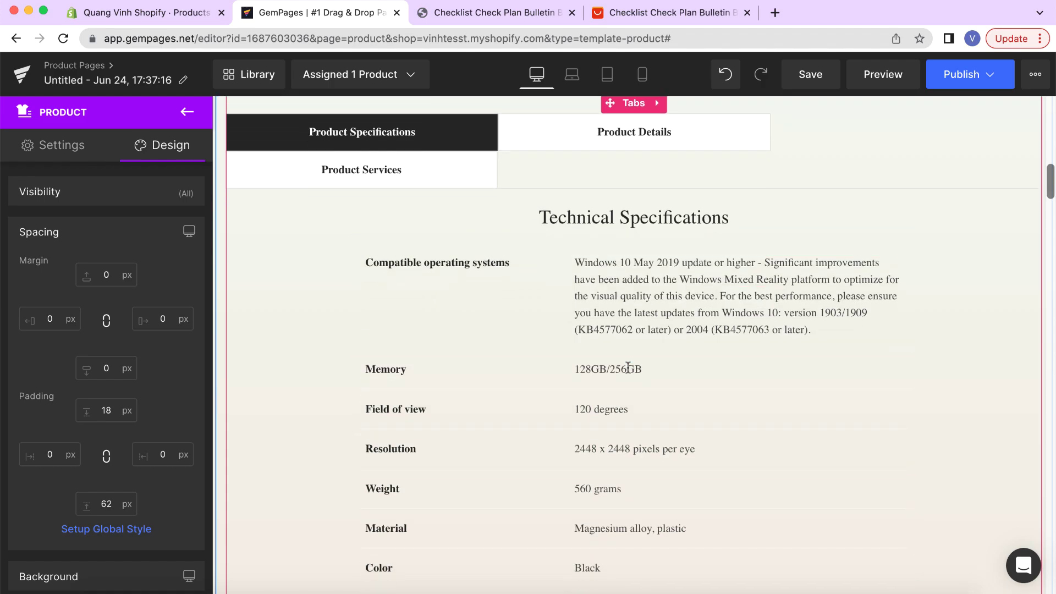
{"action": "scroll", "coordinate": [635, 390], "scroll_direction": "down", "scroll_amount": 1}
{"action": "scroll", "coordinate": [636, 390], "scroll_direction": "up", "scroll_amount": 1}
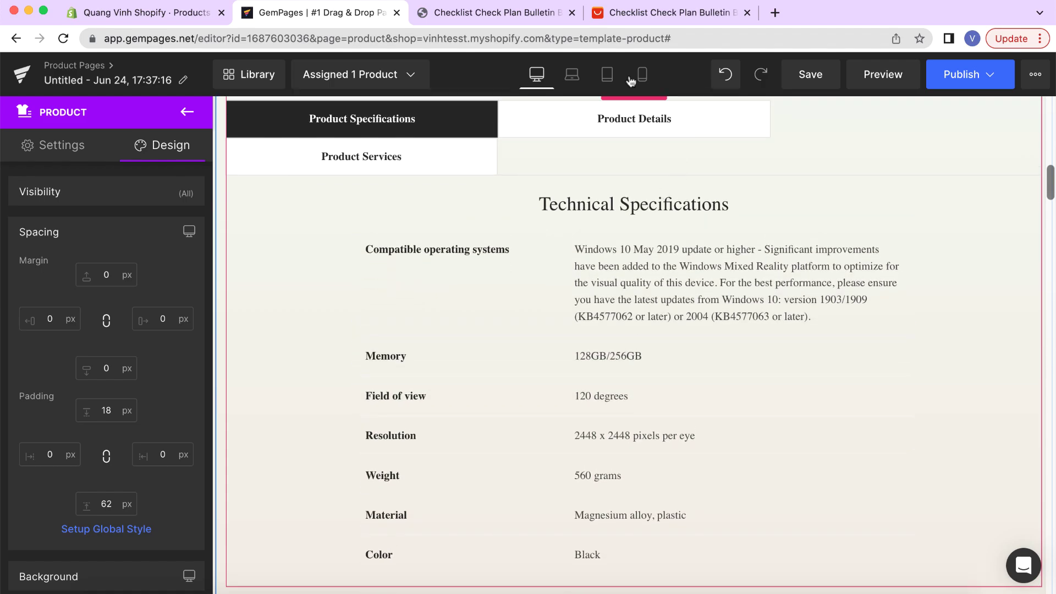
Switch to the AliExpress listing and examine the product's features, model details and Specifications table, including the material.
{"action": "left_click", "coordinate": [669, 20]}
{"action": "scroll", "coordinate": [638, 342], "scroll_direction": "down", "scroll_amount": 8}
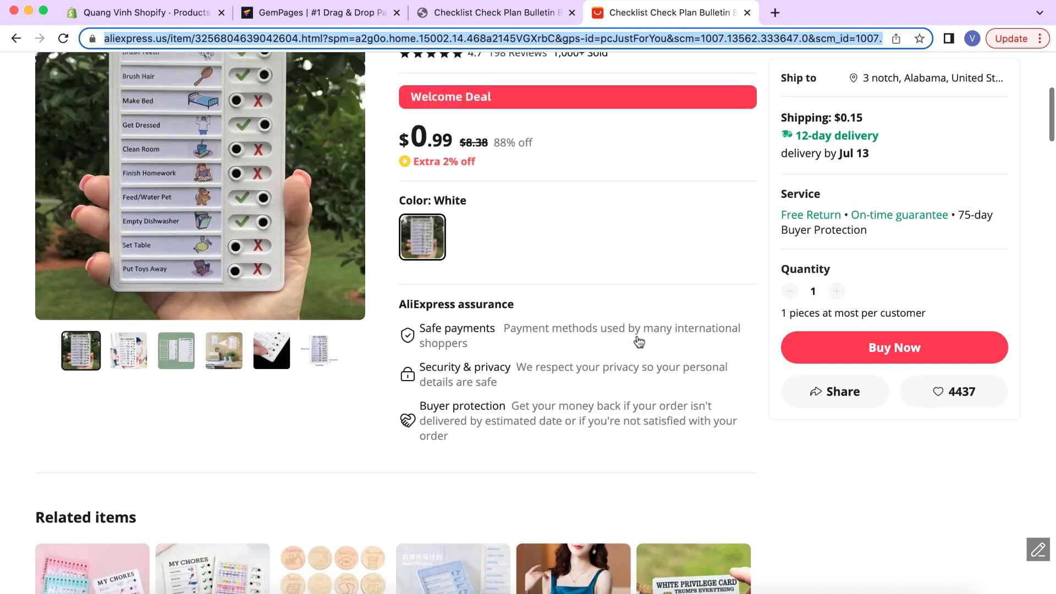
{"action": "scroll", "coordinate": [638, 342], "scroll_direction": "down", "scroll_amount": 7}
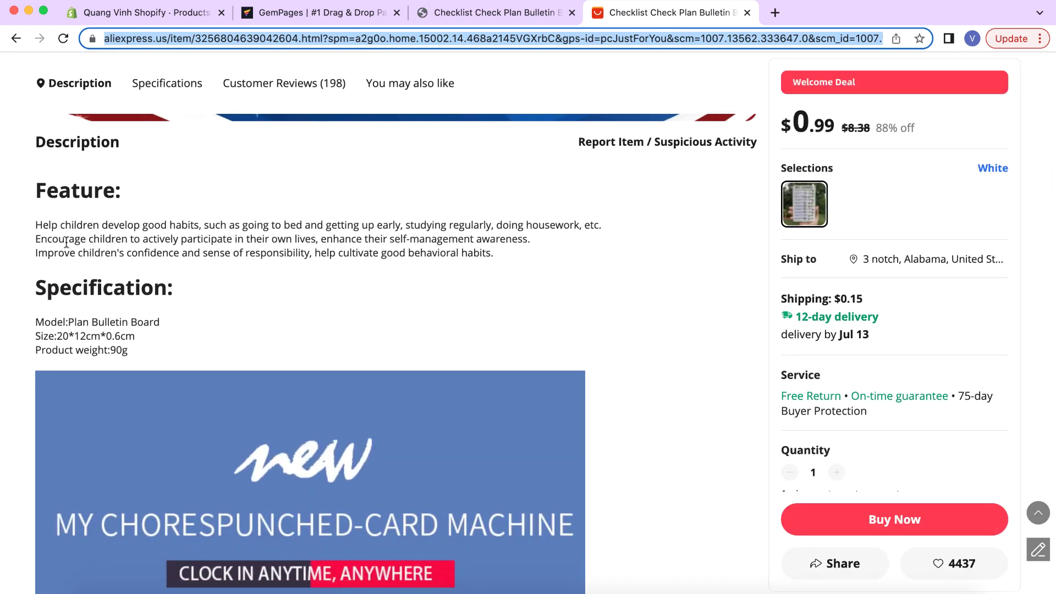
{"action": "scroll", "coordinate": [83, 308], "scroll_direction": "down", "scroll_amount": 1}
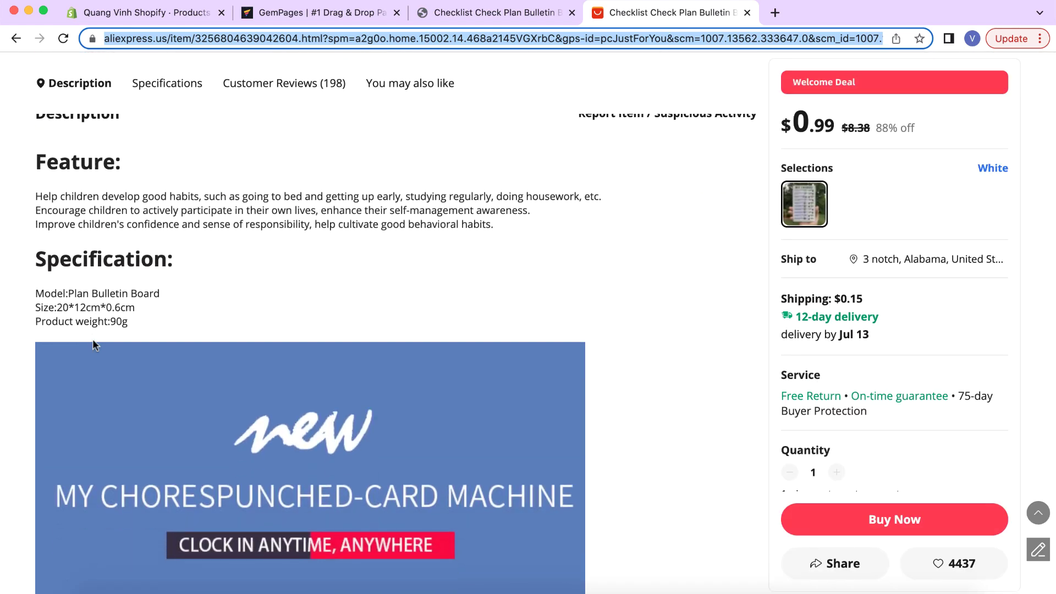
{"action": "scroll", "coordinate": [94, 345], "scroll_direction": "down", "scroll_amount": 15}
{"action": "scroll", "coordinate": [93, 344], "scroll_direction": "up", "scroll_amount": 1}
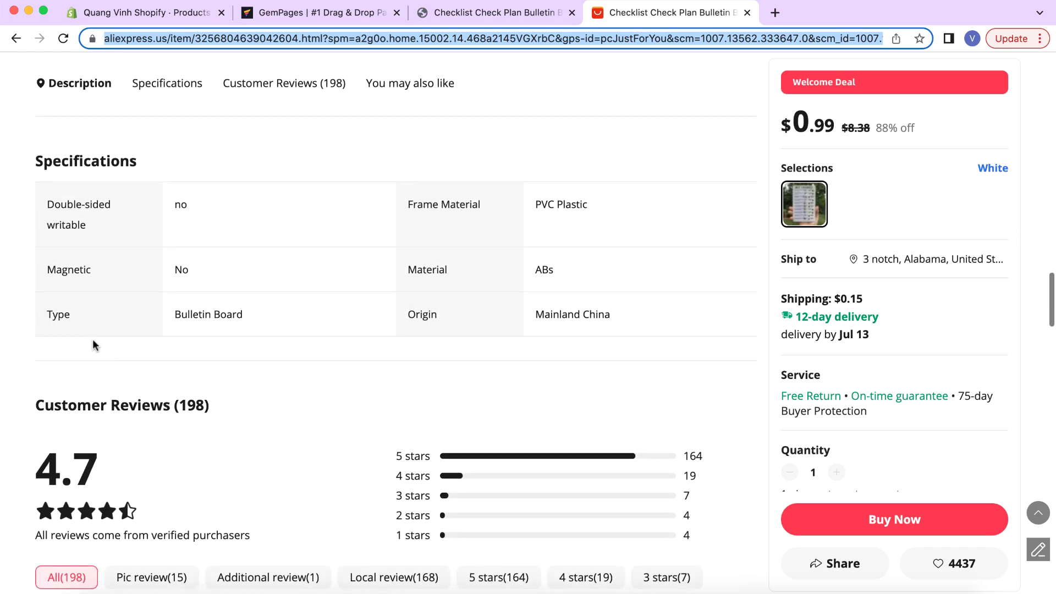
{"action": "left_click_drag", "start_coordinate": [154, 160], "coordinate": [32, 160]}
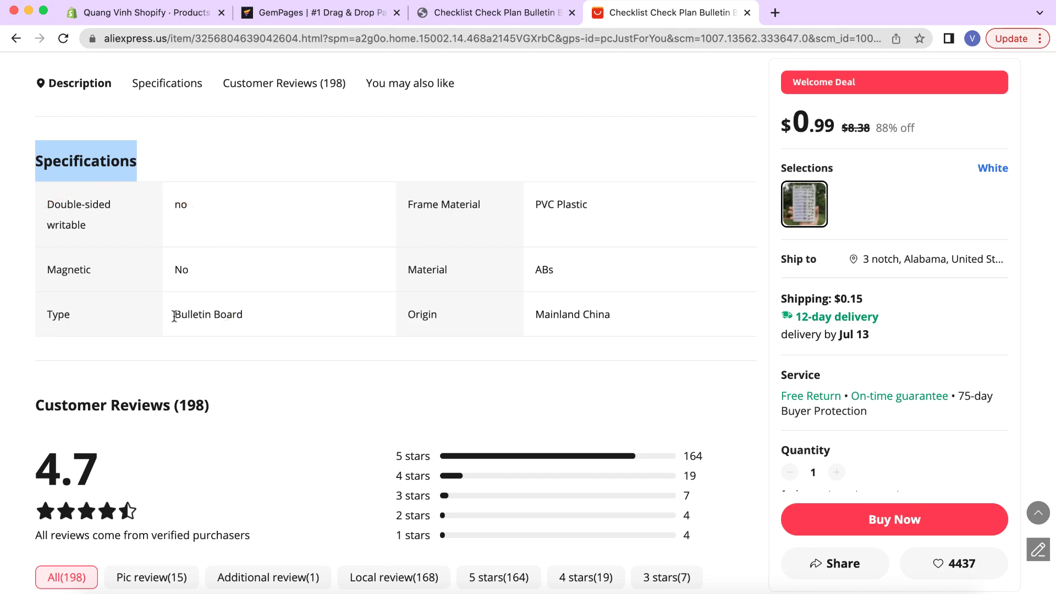
{"action": "double_click", "coordinate": [413, 269]}
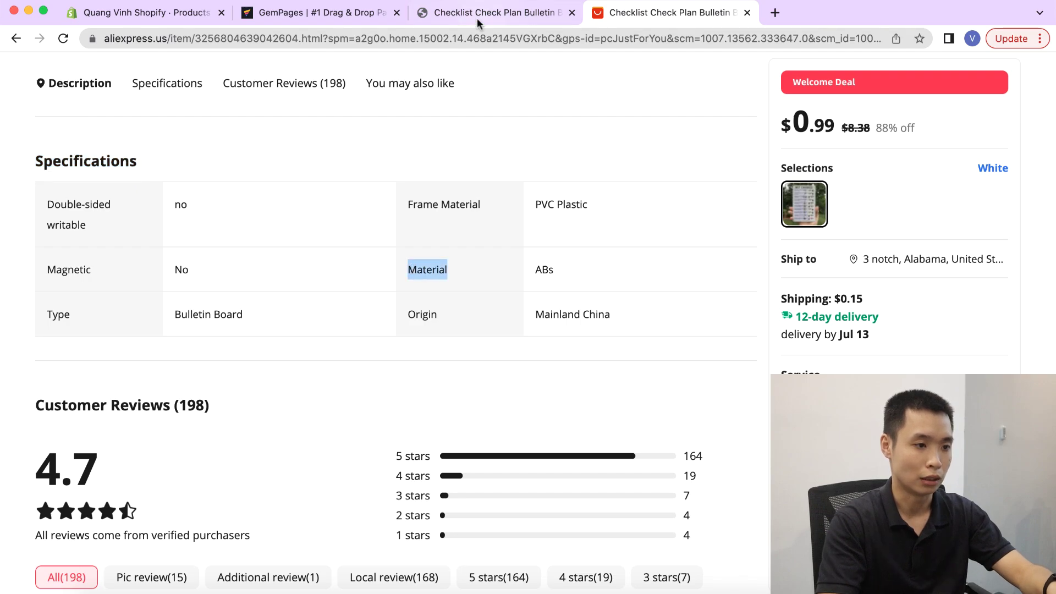
Set Material to ABs, taken from the AliExpress listing, and Color to White in the GemPages Technical Specifications table.
{"action": "left_click", "coordinate": [318, 15]}
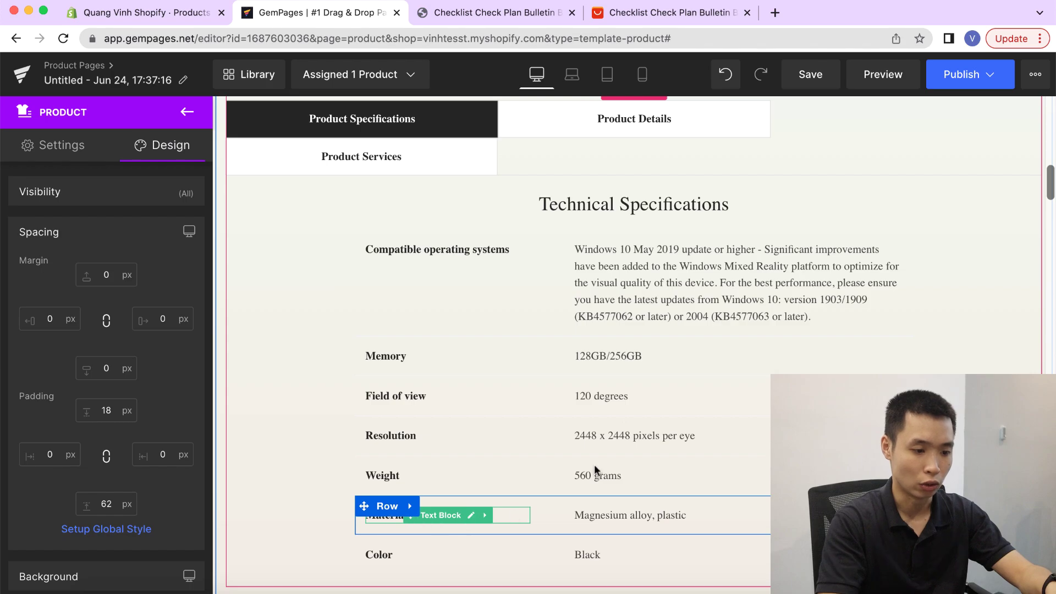
{"action": "left_click", "coordinate": [662, 17]}
{"action": "left_click", "coordinate": [548, 268]}
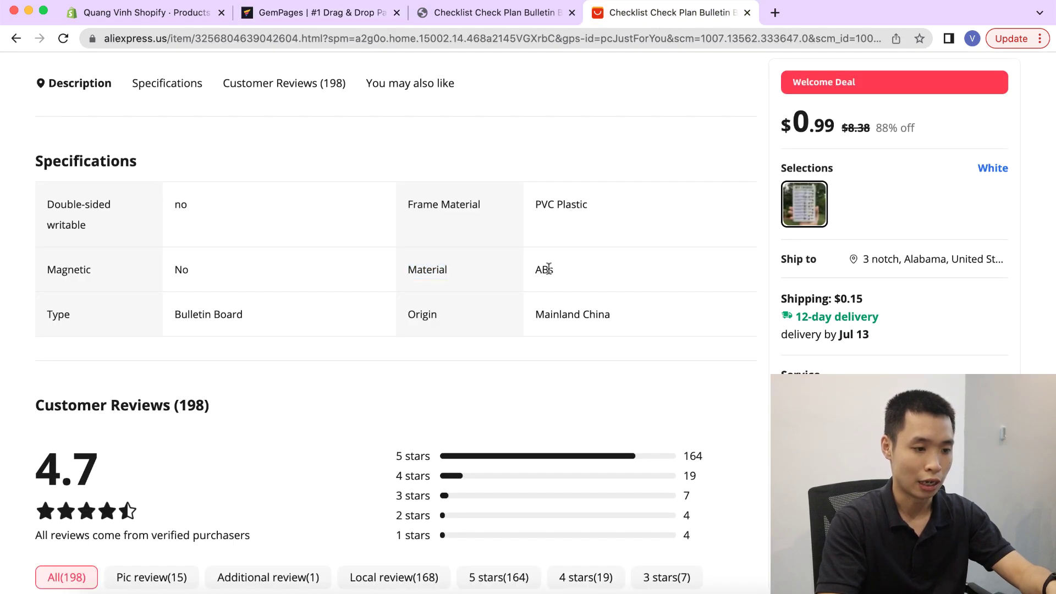
{"action": "left_click", "coordinate": [322, 14]}
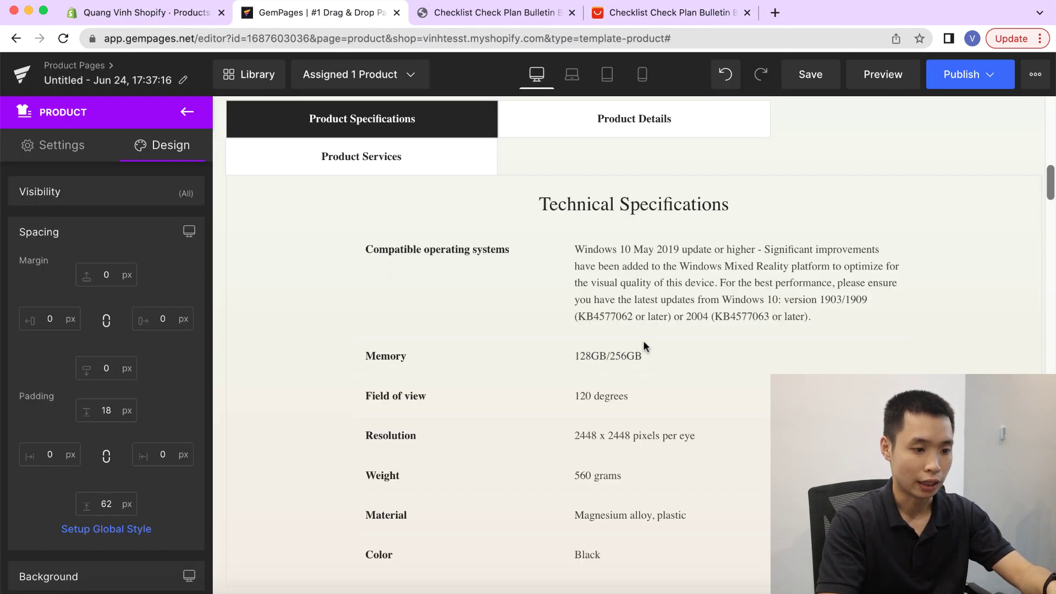
{"action": "triple_click", "coordinate": [624, 518]}
{"action": "type", "text": "ABs"}
{"action": "key", "text": "Return"}
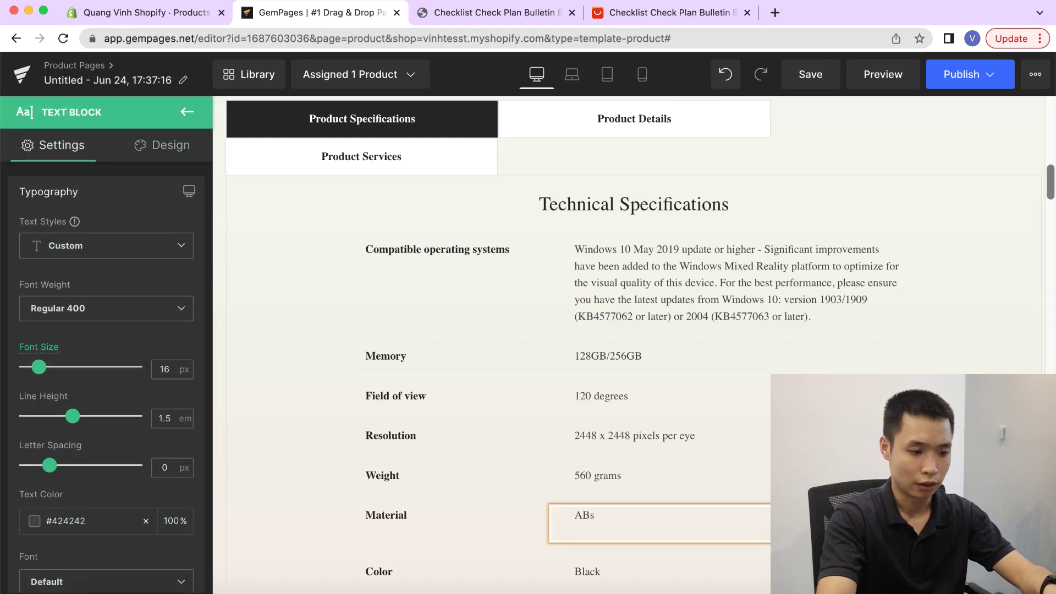
{"action": "key", "text": "BackSpace"}
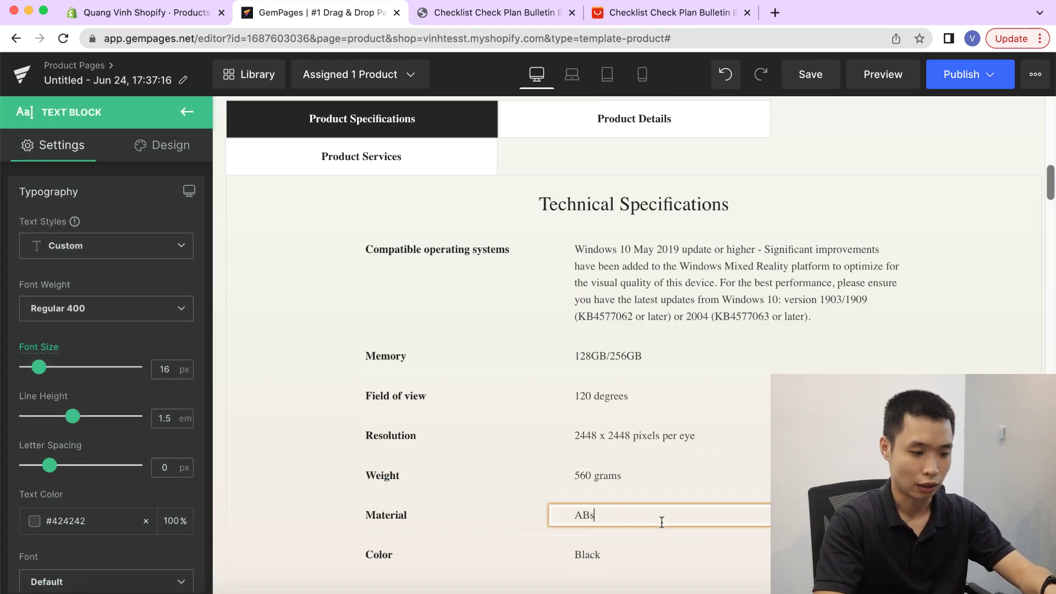
{"action": "triple_click", "coordinate": [587, 555]}
{"action": "type", "text": "White"}
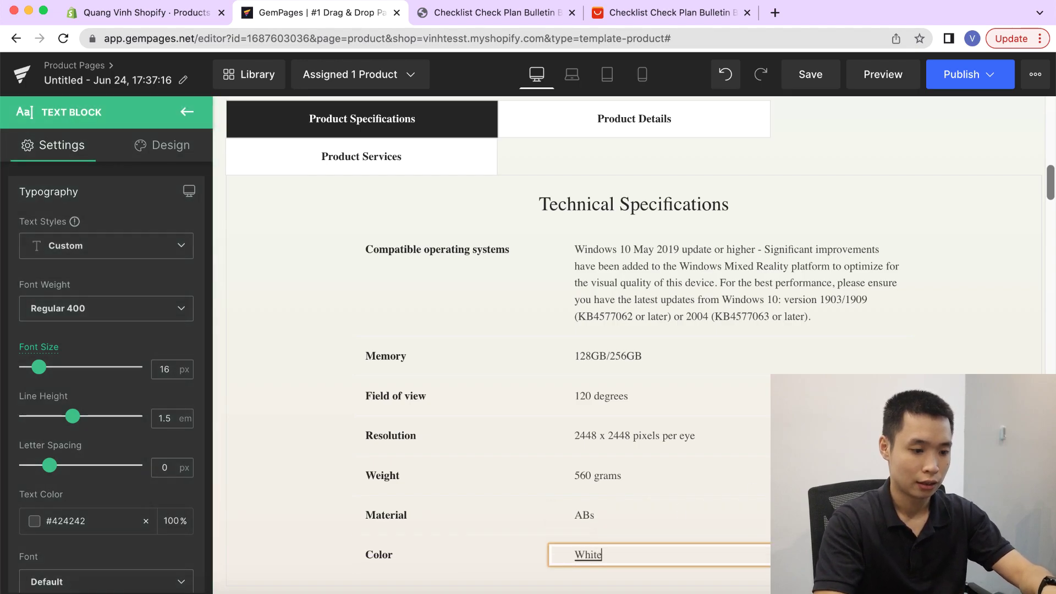
Copy the product weight 90g from the AliExpress description and paste it as plain text into the Weight row in GemPages.
{"action": "left_click", "coordinate": [652, 16]}
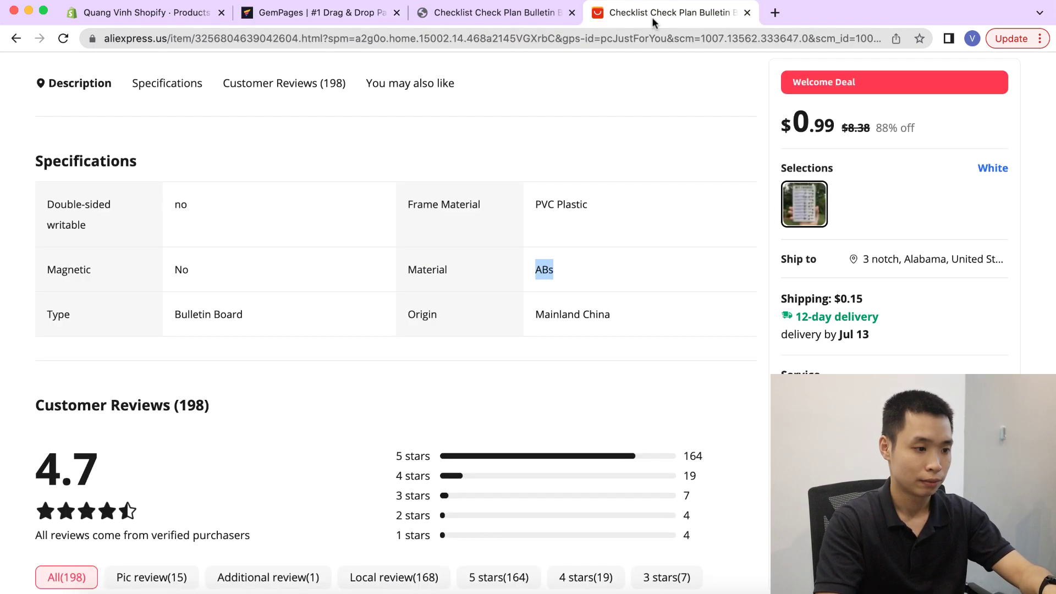
{"action": "scroll", "coordinate": [537, 228], "scroll_direction": "up", "scroll_amount": 2}
{"action": "scroll", "coordinate": [537, 228], "scroll_direction": "up", "scroll_amount": 10}
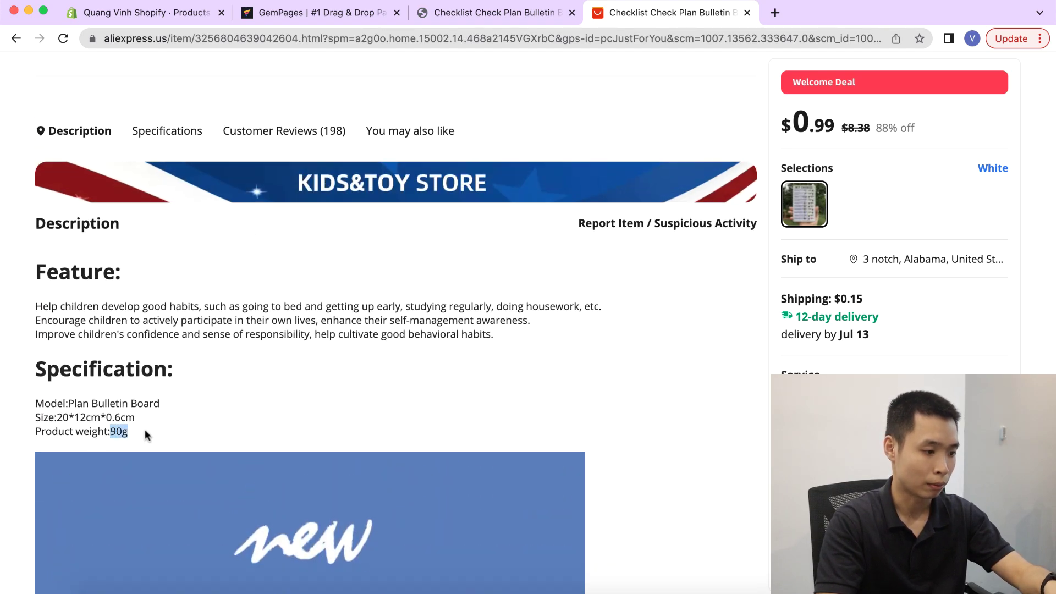
{"action": "left_click", "coordinate": [318, 15]}
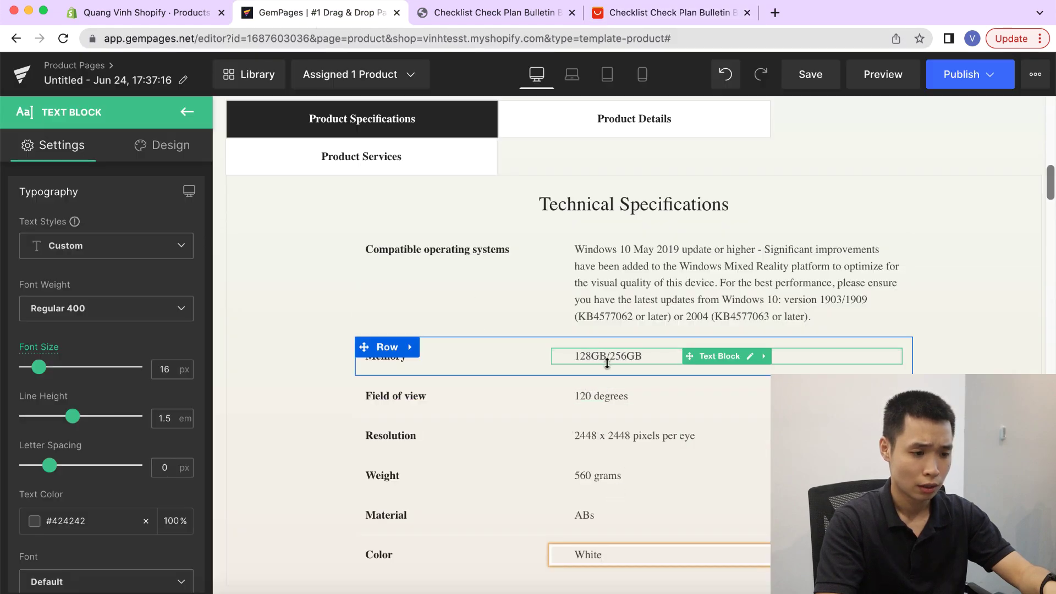
{"action": "left_click", "coordinate": [587, 473]}
{"action": "key", "text": "super+a"}
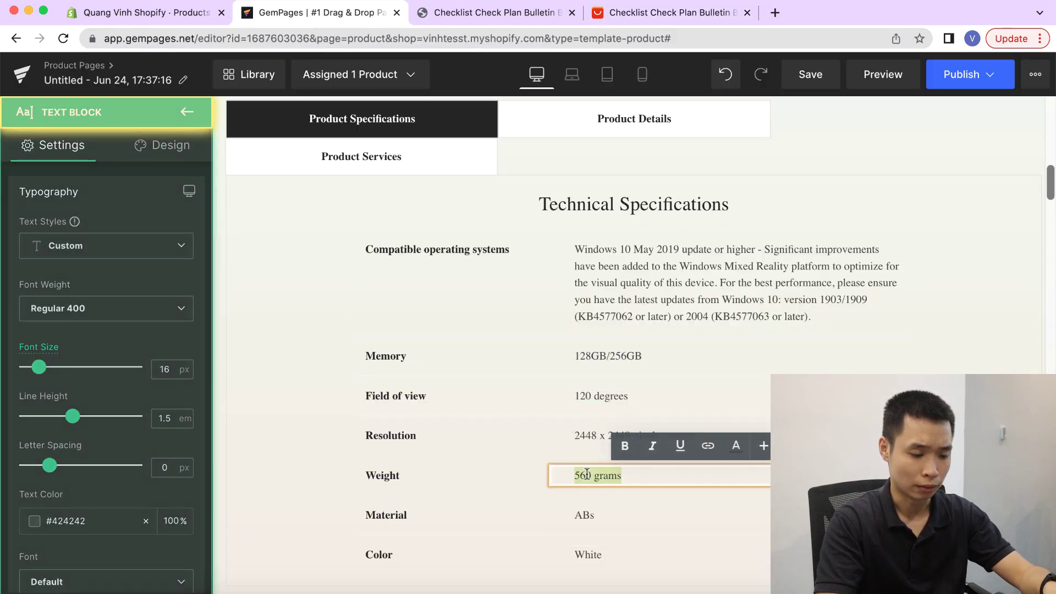
{"action": "key", "text": "super+v"}
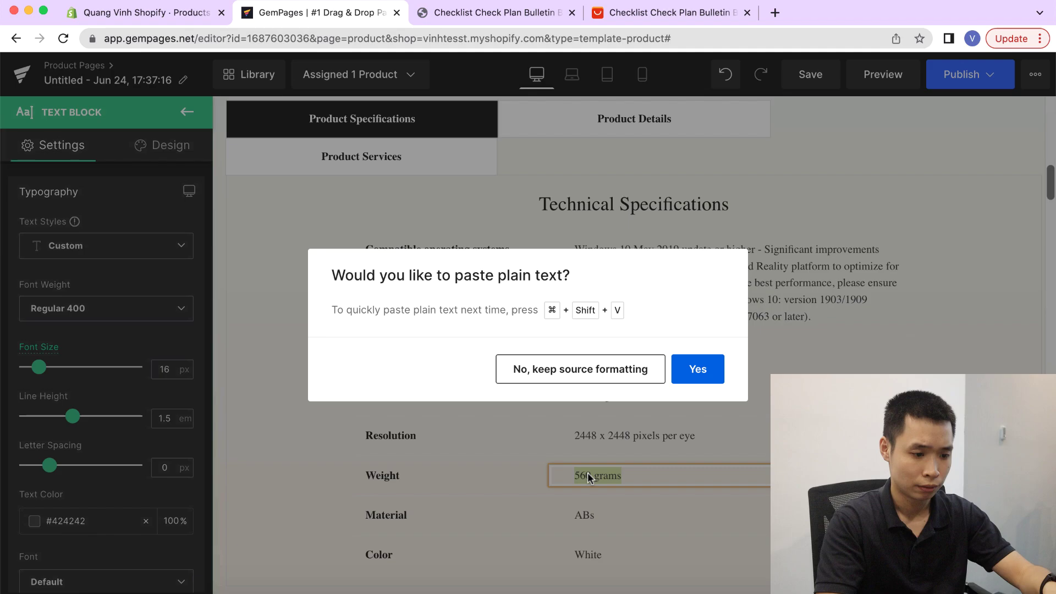
{"action": "left_click", "coordinate": [697, 369]}
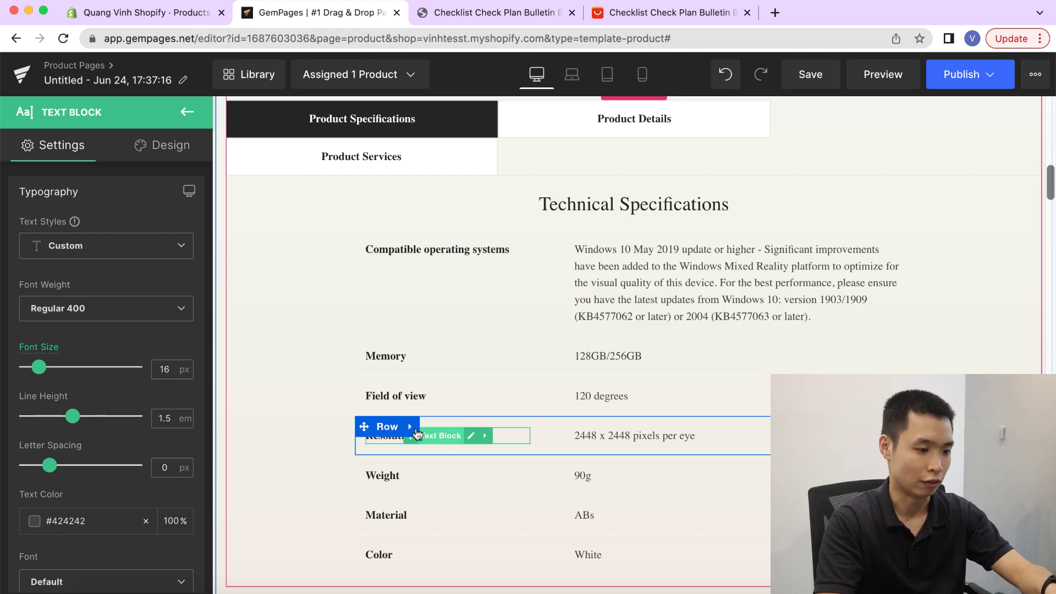
Delete the Resolution and Field of view rows from the Technical Specifications table.
{"action": "left_click", "coordinate": [447, 428]}
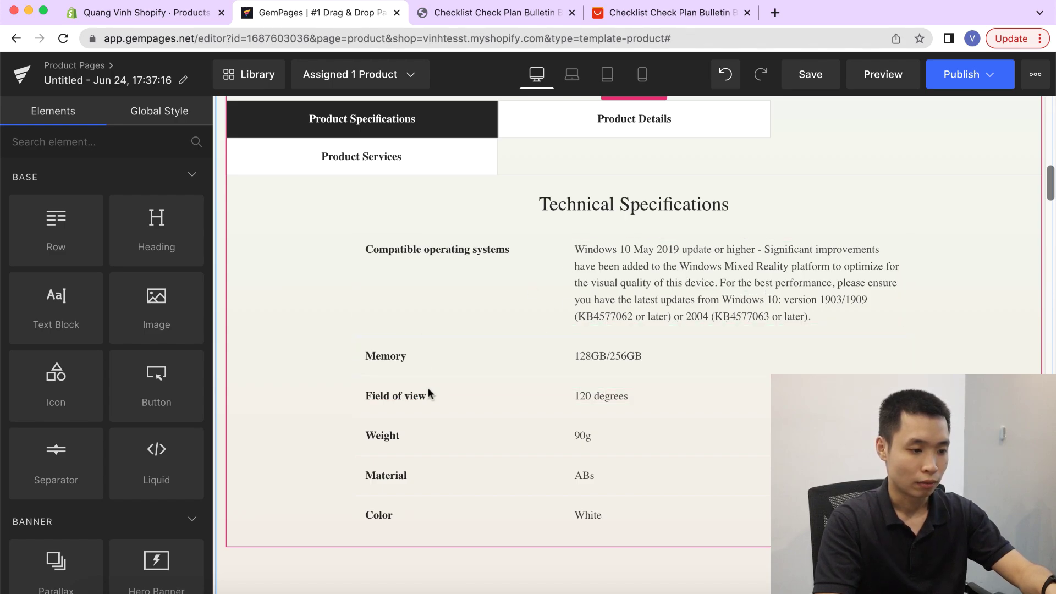
{"action": "left_click", "coordinate": [448, 386]}
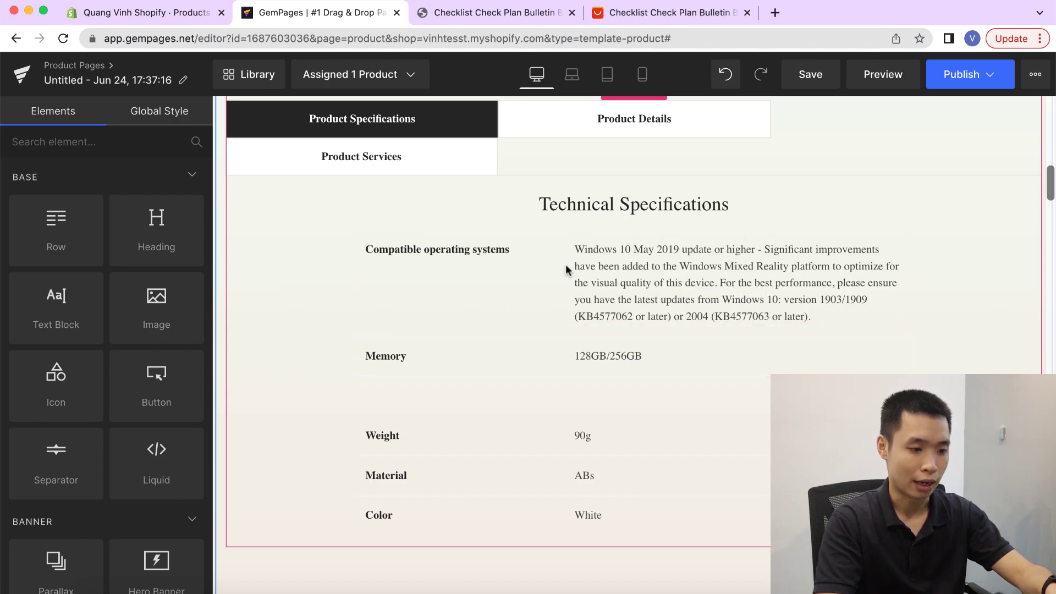
Switch to the AliExpress listing and select the size line in the description's Specification section.
{"action": "left_click", "coordinate": [668, 12]}
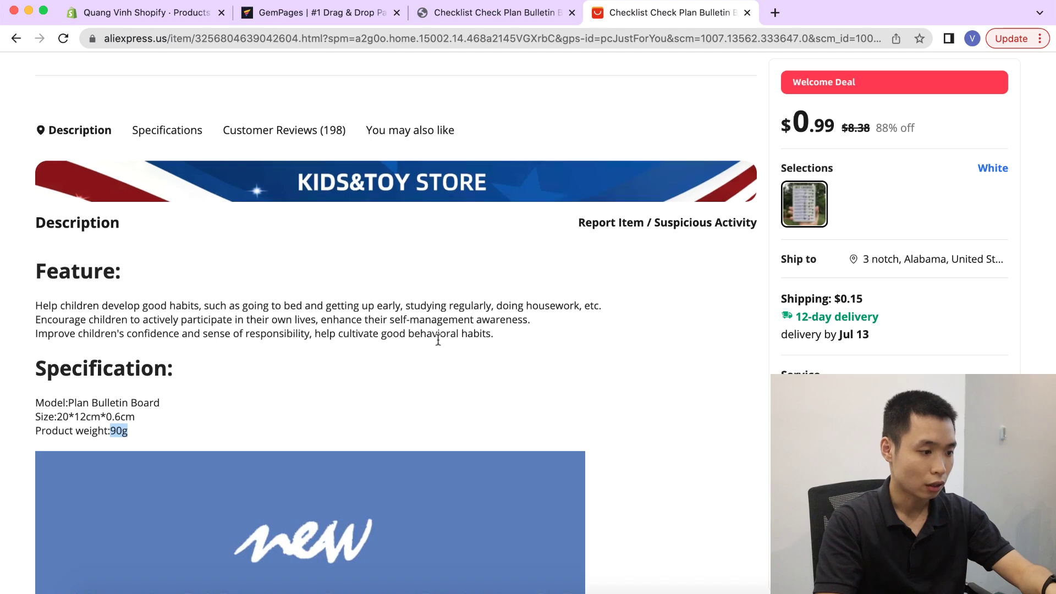
{"action": "scroll", "coordinate": [438, 339], "scroll_direction": "down", "scroll_amount": 1}
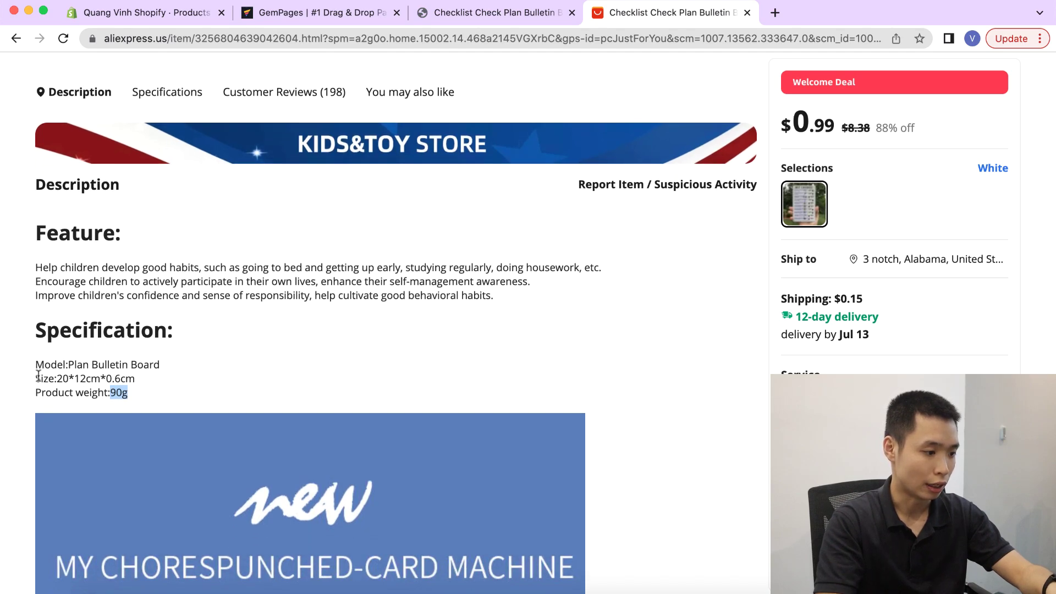
{"action": "left_click_drag", "start_coordinate": [36, 379], "coordinate": [126, 379]}
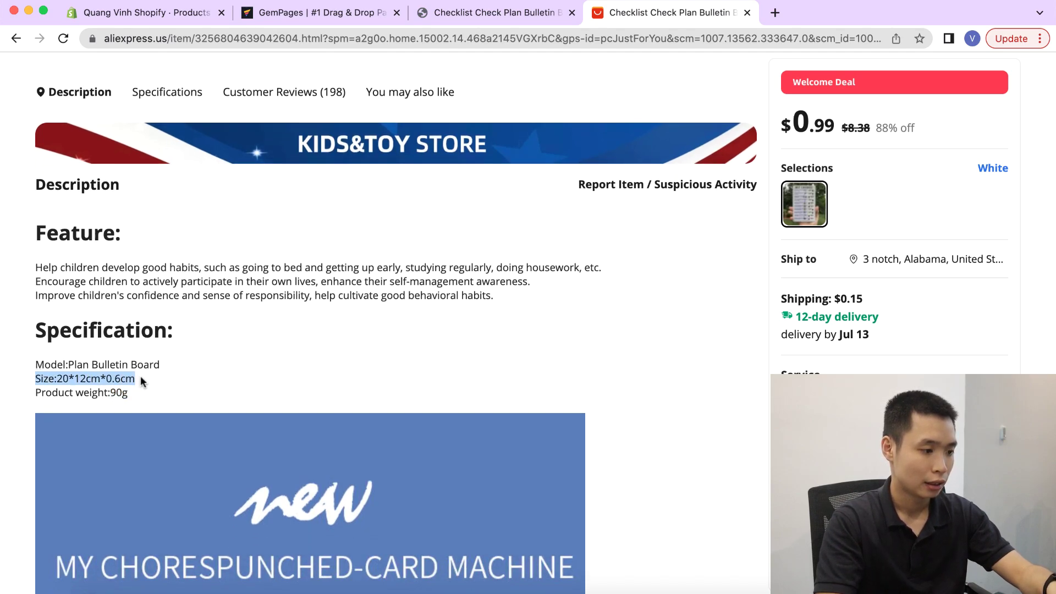
Return to the GemPages editor and open the Memory label in Technical Specifications for editing with its text selected.
{"action": "left_click", "coordinate": [464, 16]}
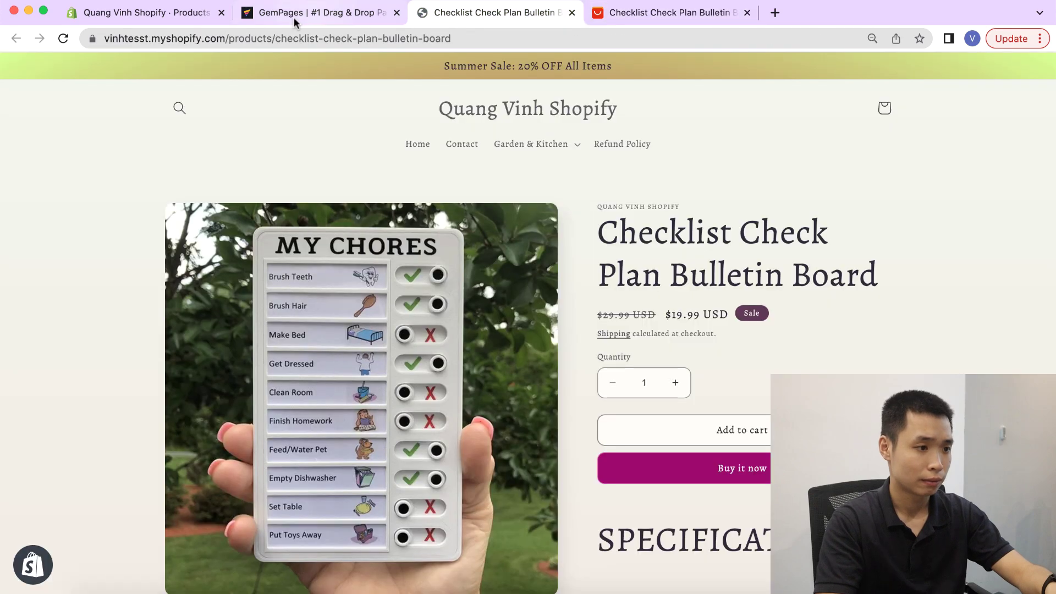
{"action": "left_click", "coordinate": [318, 20]}
{"action": "scroll", "coordinate": [596, 320], "scroll_direction": "down", "scroll_amount": 1}
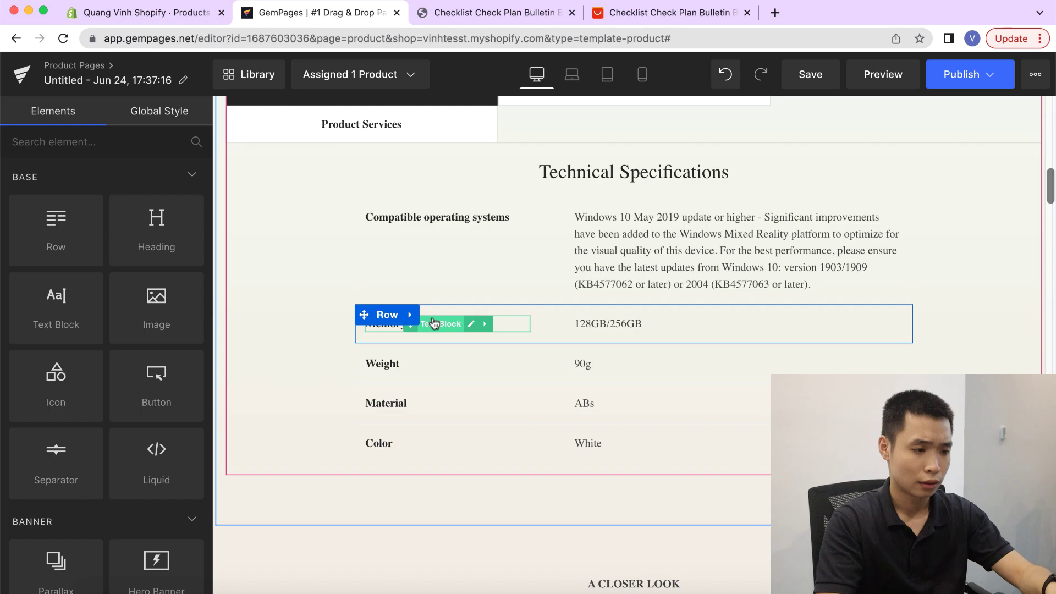
{"action": "left_click", "coordinate": [434, 323]}
{"action": "double_click", "coordinate": [375, 325]}
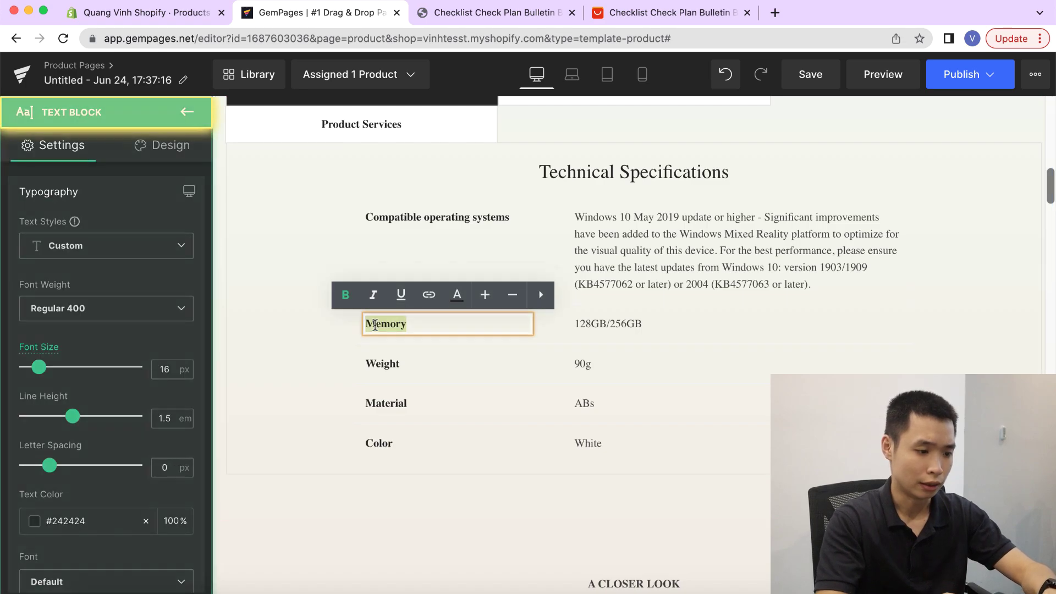